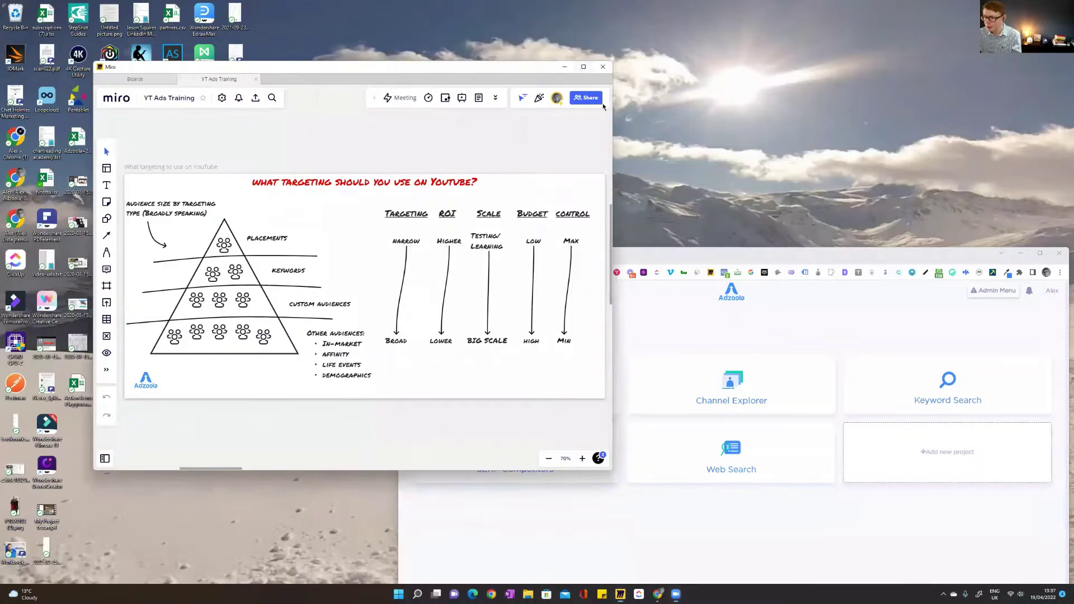
Examine the YouTube targeting pyramid and its comparison columns on the YT Ads Training board at full-screen size
{"action": "left_click", "coordinate": [581, 71]}
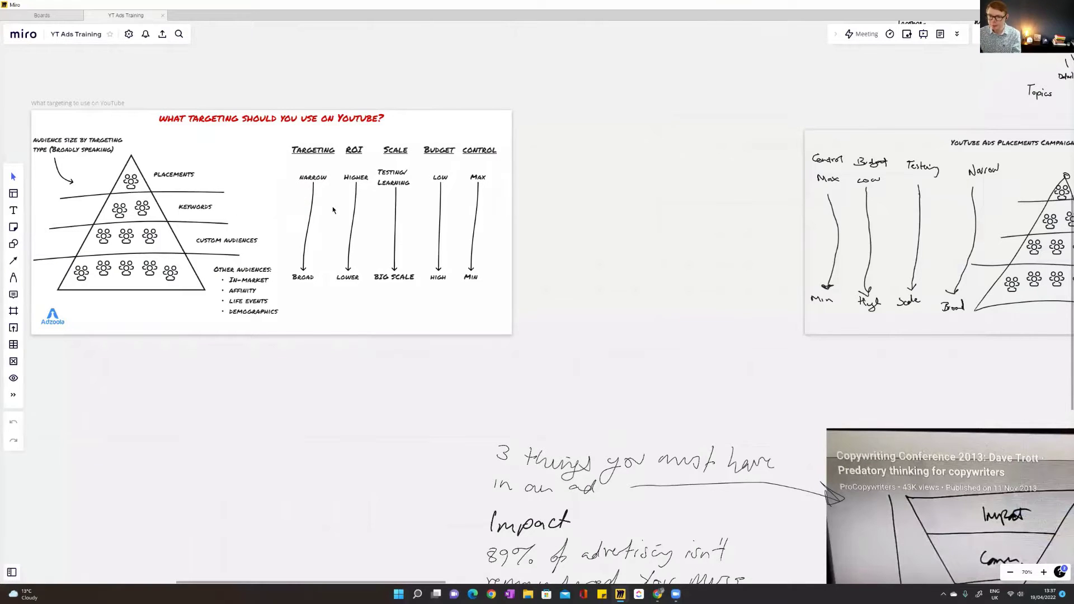
{"action": "scroll", "coordinate": [266, 277], "scroll_direction": "up", "scroll_amount": 3}
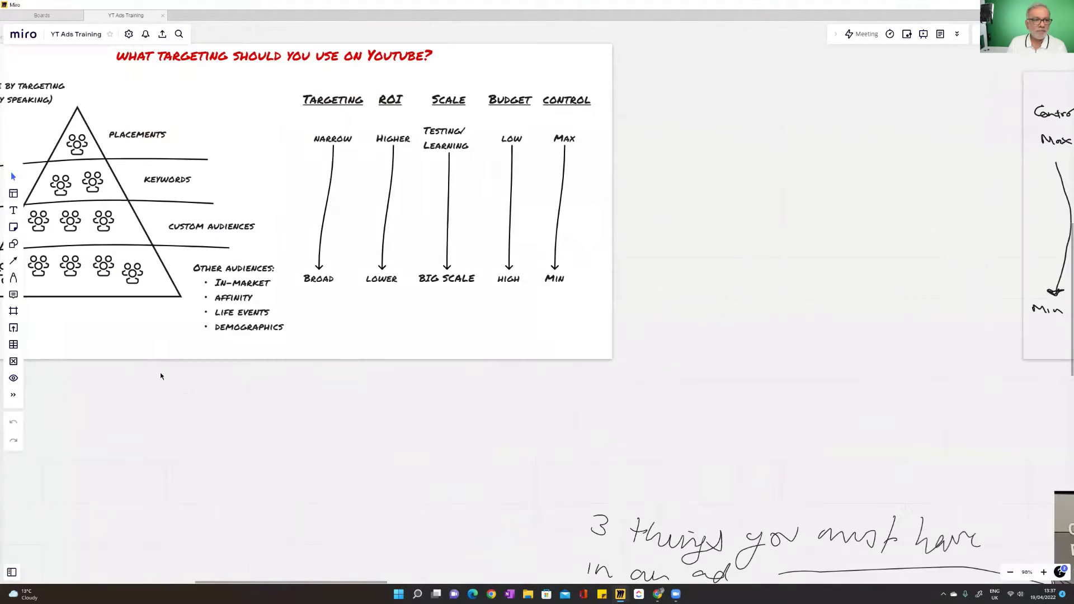
{"action": "left_click_drag", "start_coordinate": [184, 395], "coordinate": [314, 478]}
{"action": "scroll", "coordinate": [297, 479], "scroll_direction": "up", "scroll_amount": 3}
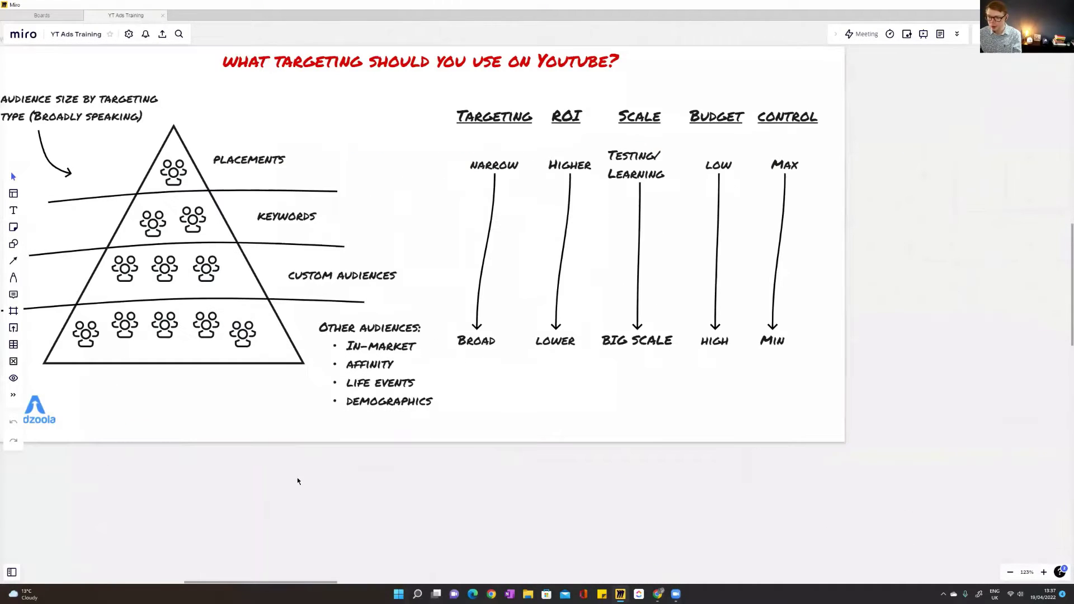
{"action": "left_click_drag", "start_coordinate": [364, 501], "coordinate": [371, 509]}
{"action": "scroll", "coordinate": [371, 510], "scroll_direction": "right", "scroll_amount": 2}
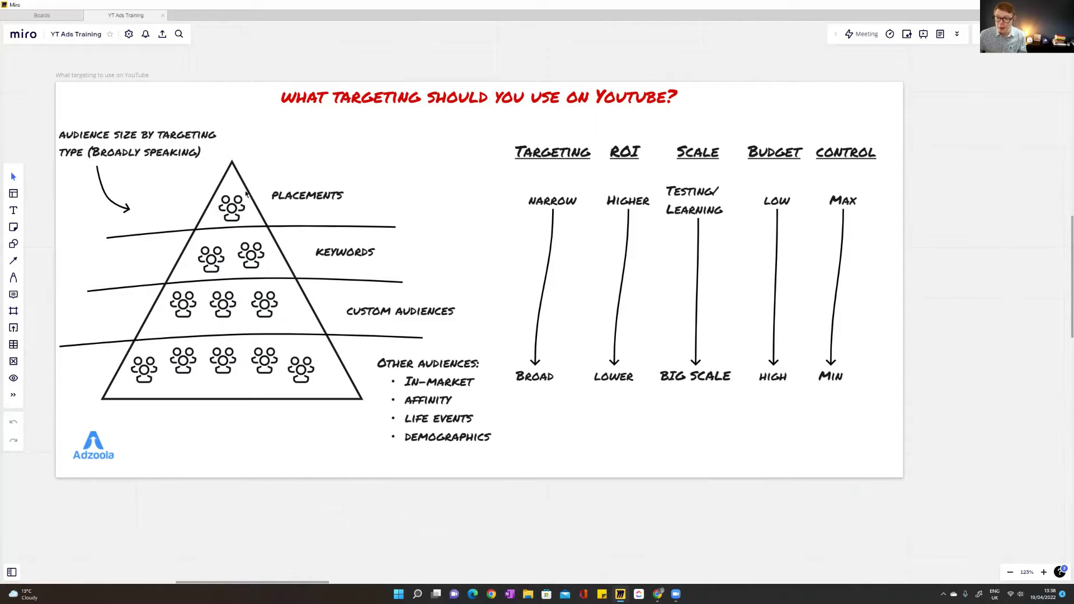
{"action": "scroll", "coordinate": [234, 208], "scroll_direction": "up", "scroll_amount": 2}
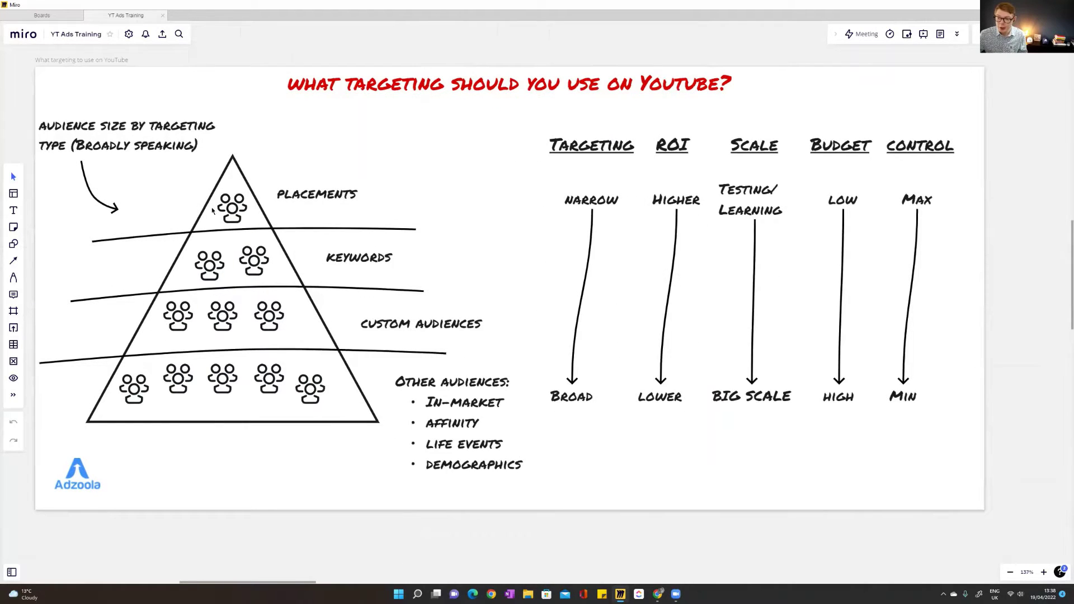
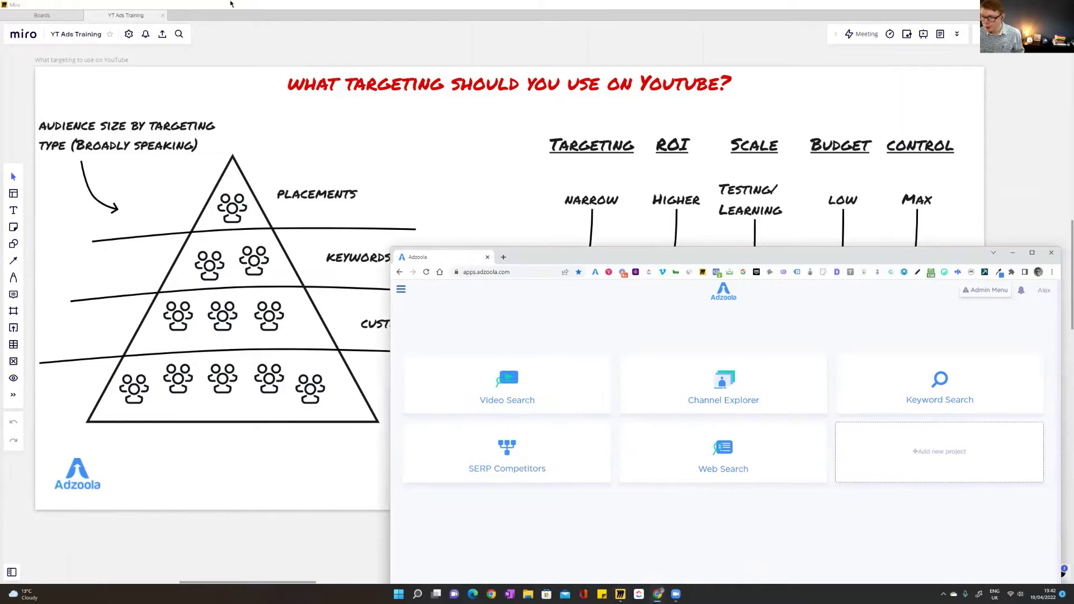
Switch to Adzoola in the browser, maximize its window and open the Keyword Search tool
{"action": "double_click", "coordinate": [680, 259]}
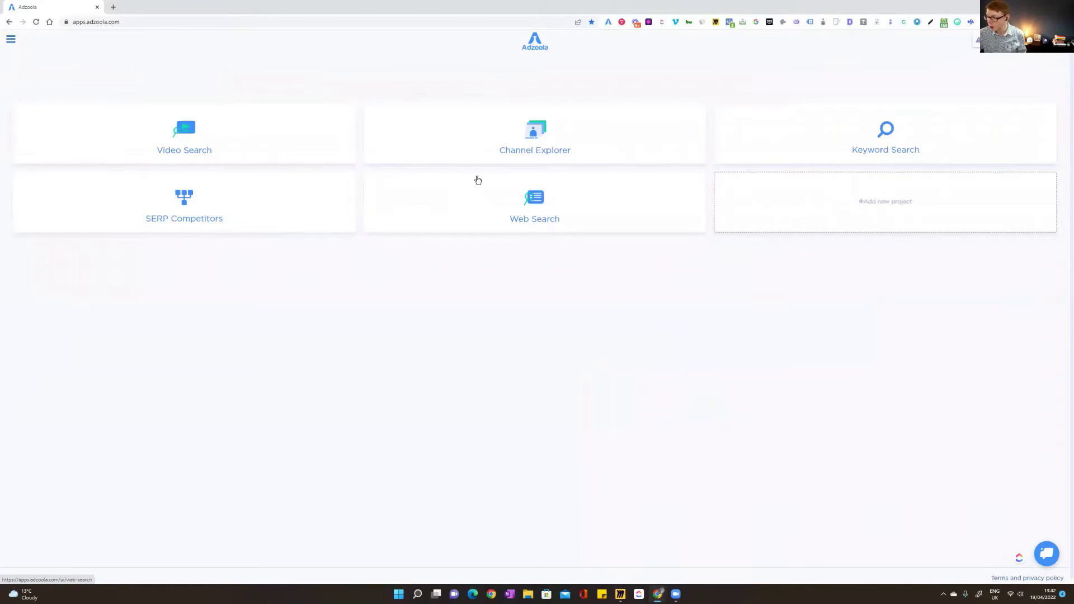
{"action": "left_click", "coordinate": [845, 148]}
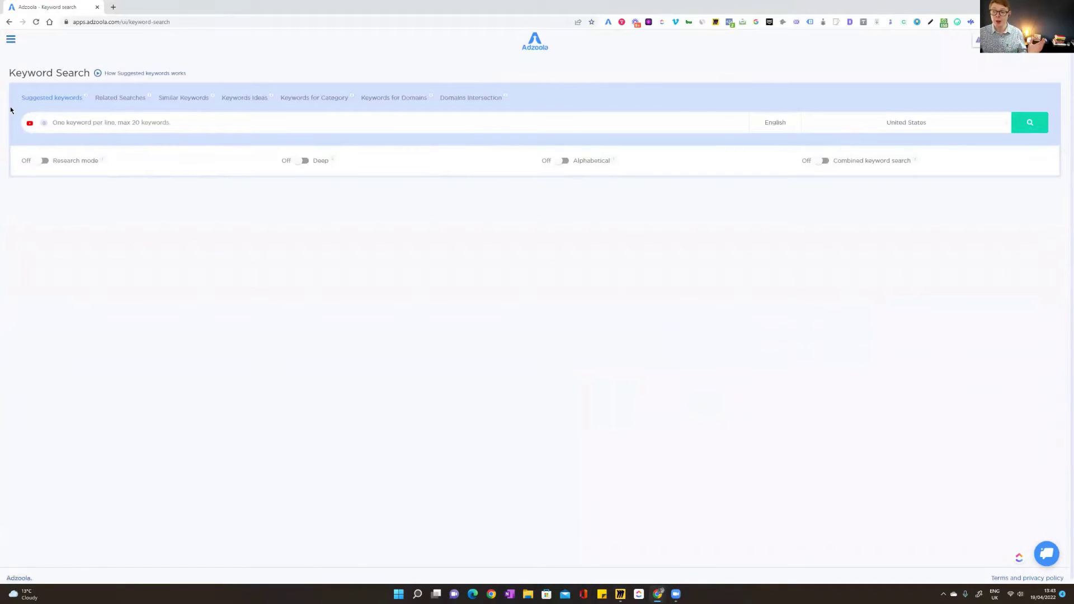
{"action": "left_click", "coordinate": [70, 124]}
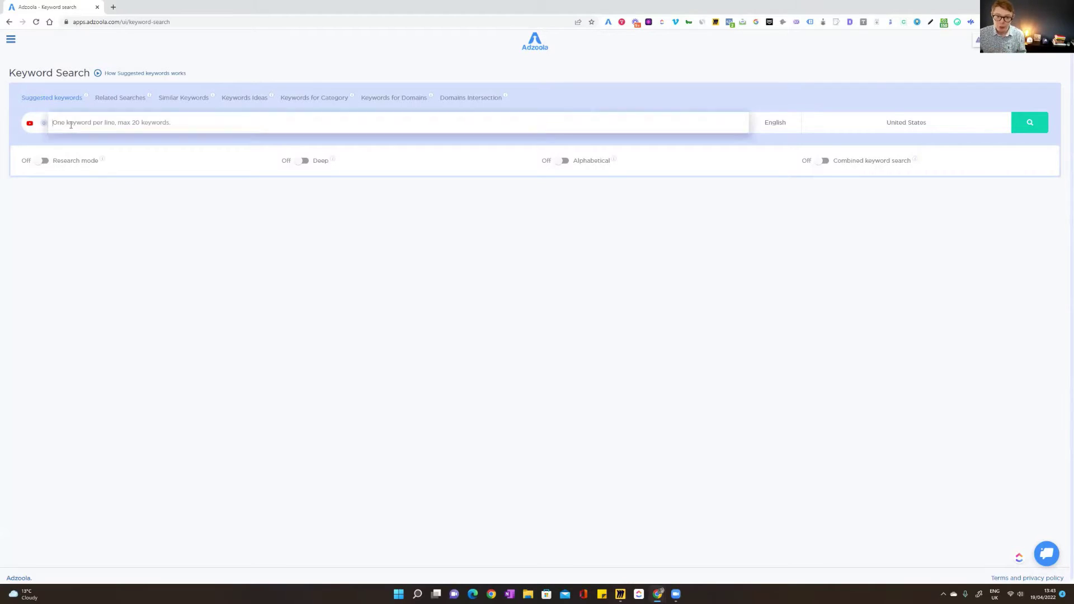
{"action": "left_click", "coordinate": [164, 327]}
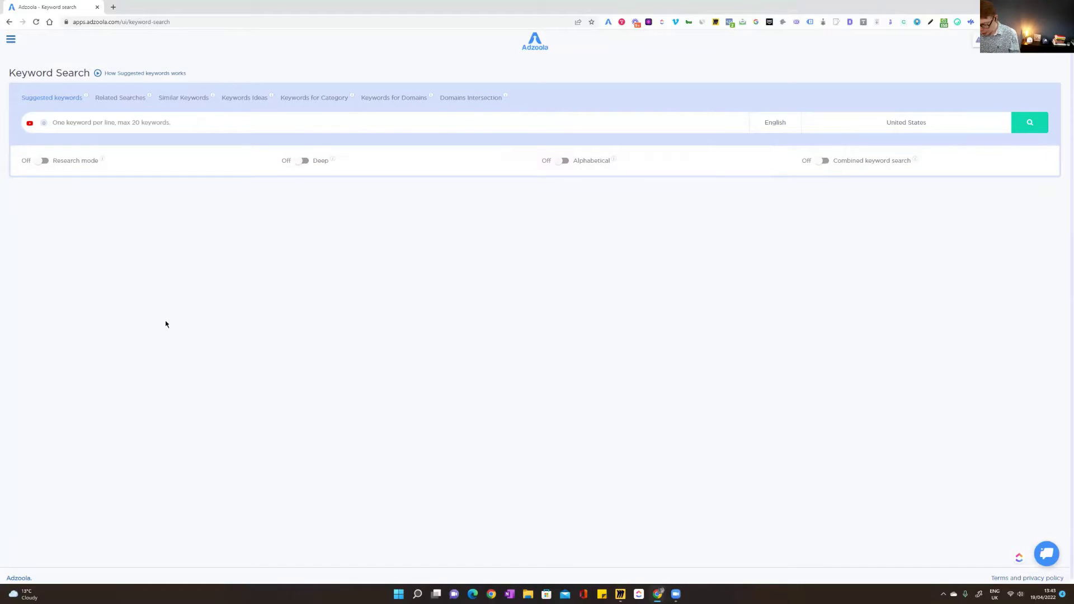
Run a YouTube suggested-keywords search for "golf equipment", "golf swing" and "golf club", one keyword per line
{"action": "left_click", "coordinate": [162, 123]}
{"action": "type", "text": "golf"}
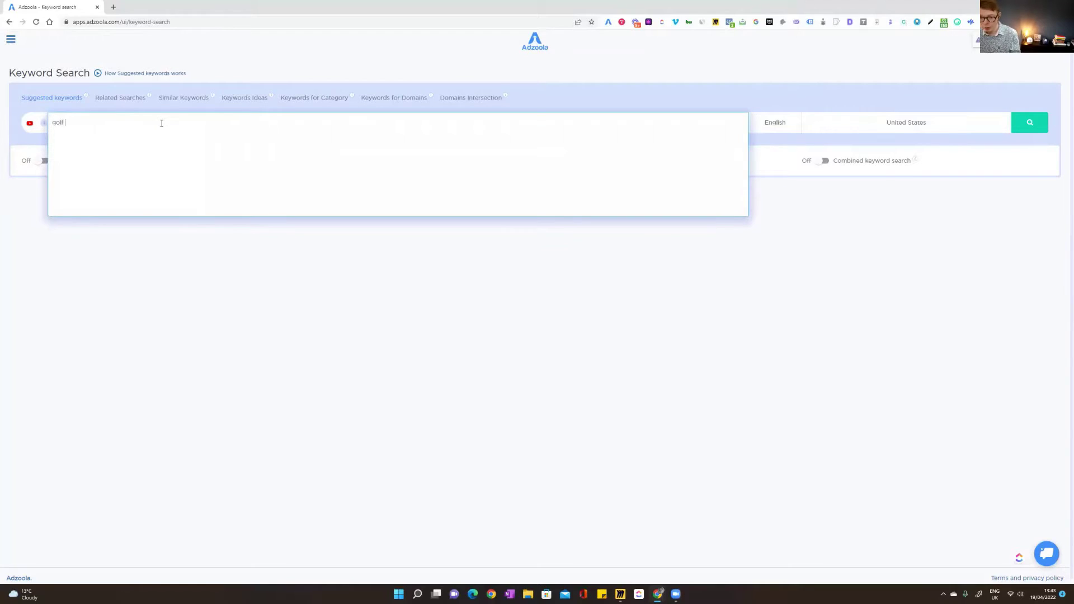
{"action": "type", "text": " equipmen"}
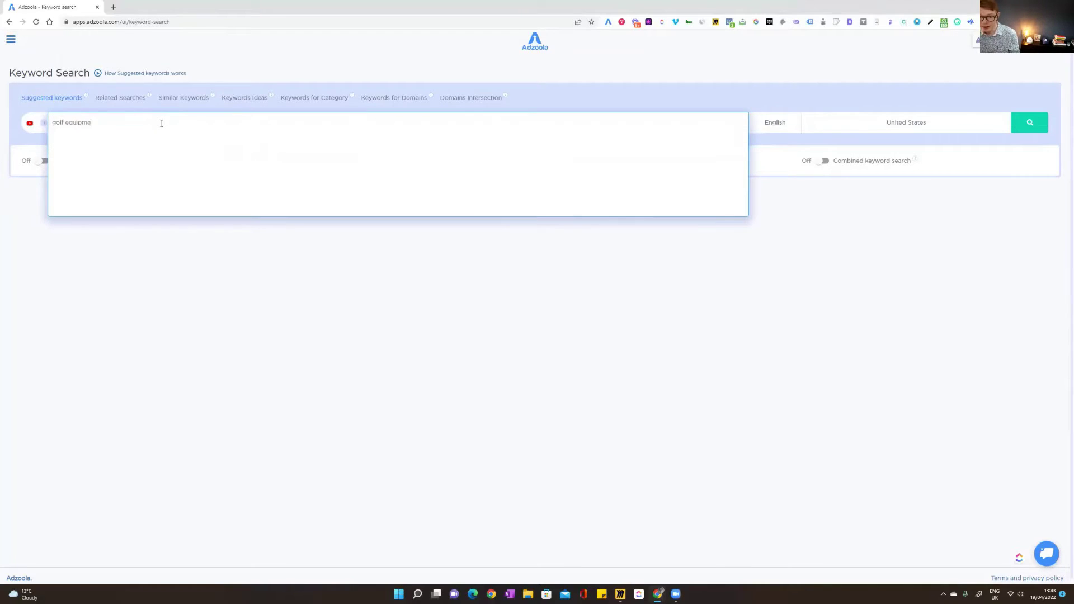
{"action": "type", "text": "t"}
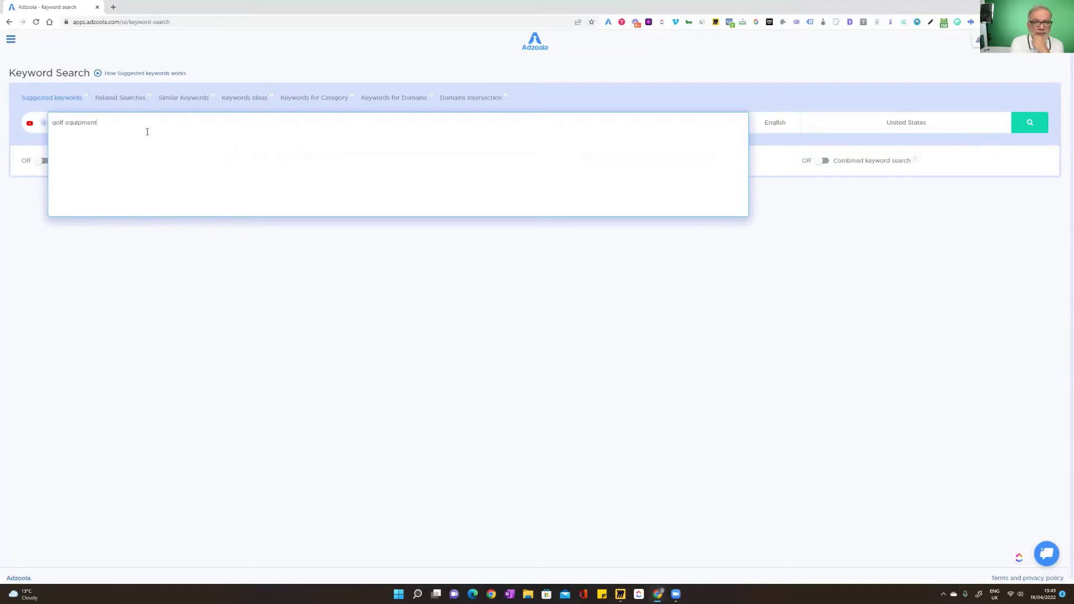
{"action": "key", "text": "Return"}
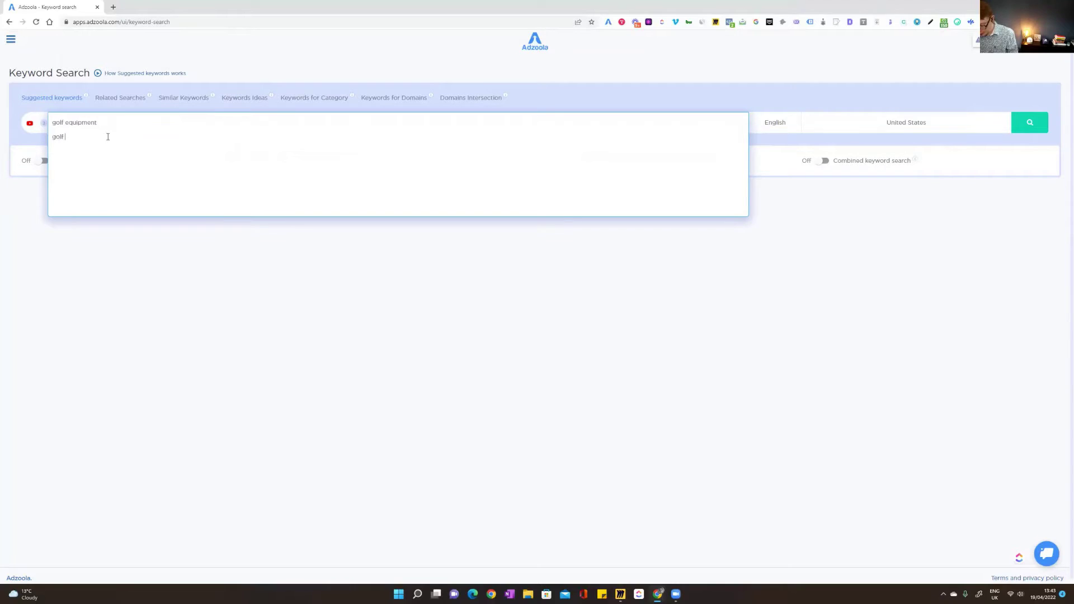
{"action": "type", "text": "golf swing"}
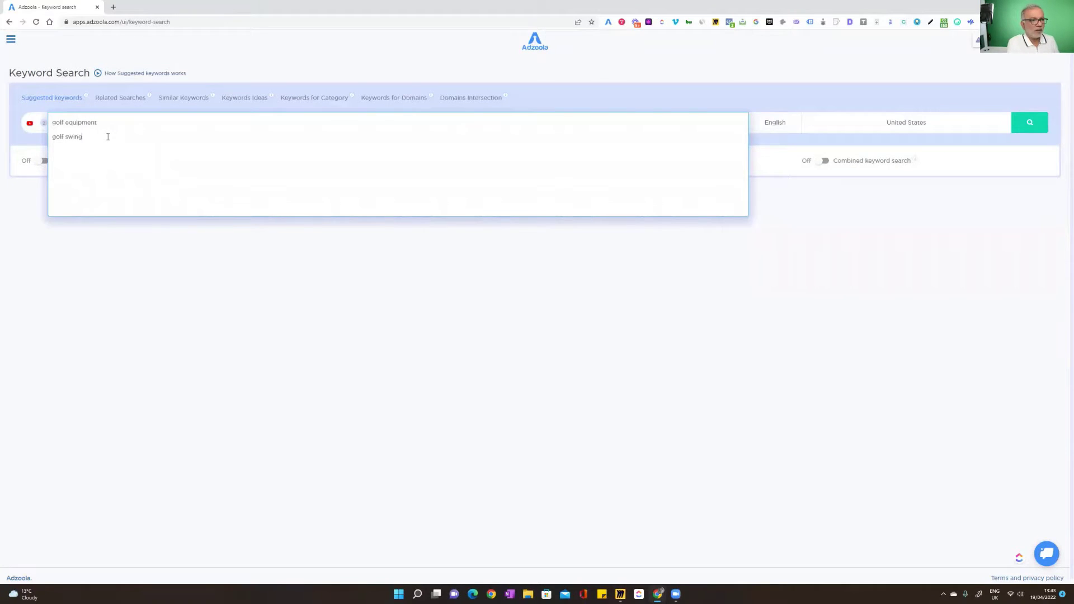
{"action": "key", "text": "Return"}
{"action": "type", "text": "golf club"}
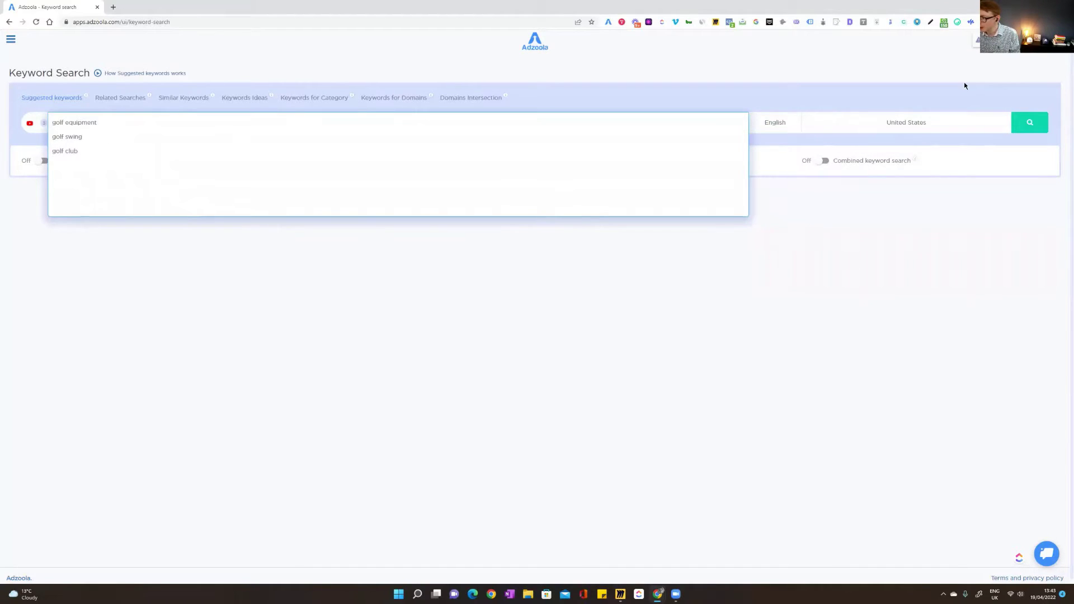
{"action": "left_click", "coordinate": [1023, 123]}
{"action": "left_click", "coordinate": [1023, 125]}
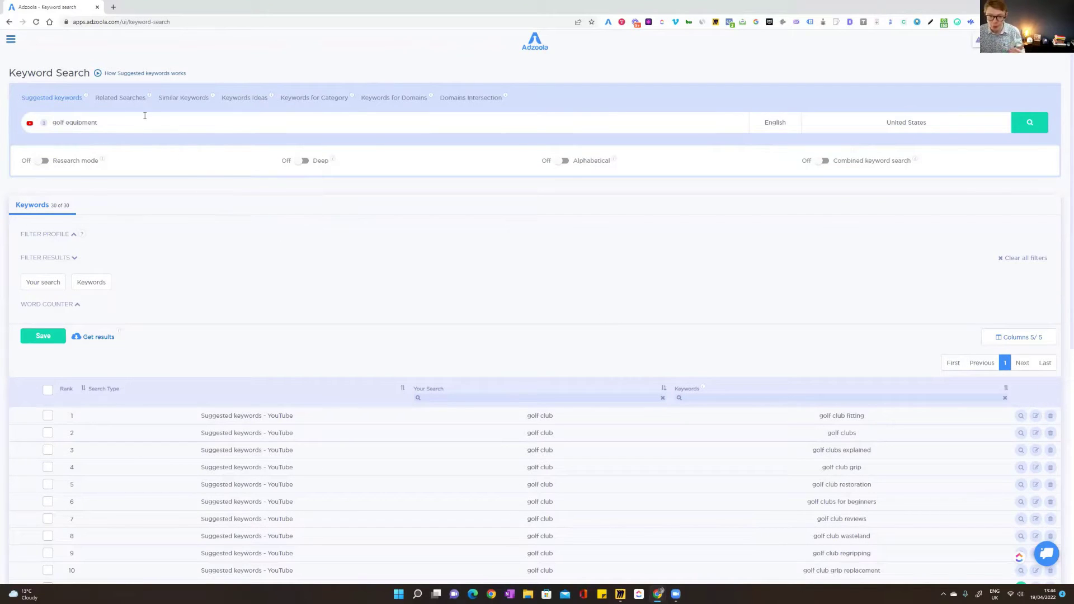
Select the suggested keywords "golf club reviews", "golf clubs for beginners" and "golf swing" in the results
{"action": "scroll", "coordinate": [820, 285], "scroll_direction": "down", "scroll_amount": 3}
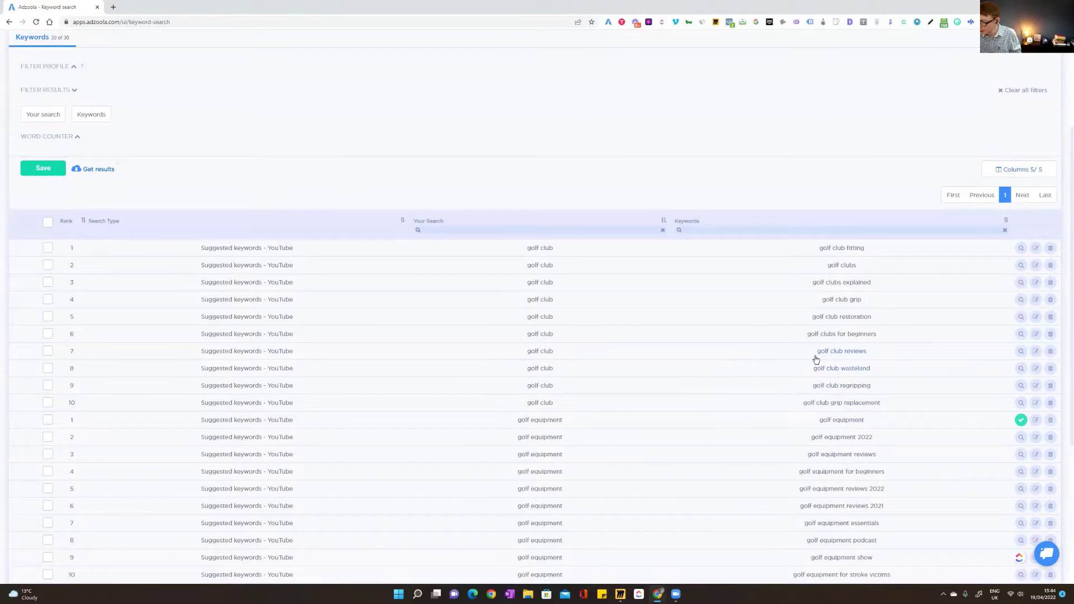
{"action": "left_click", "coordinate": [47, 351]}
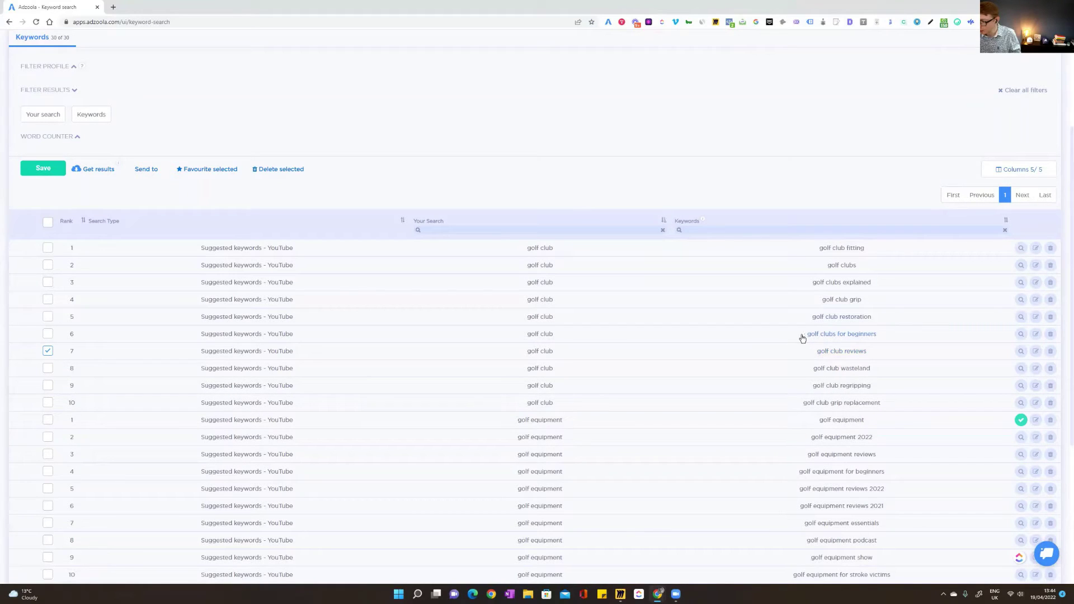
{"action": "left_click", "coordinate": [47, 333]}
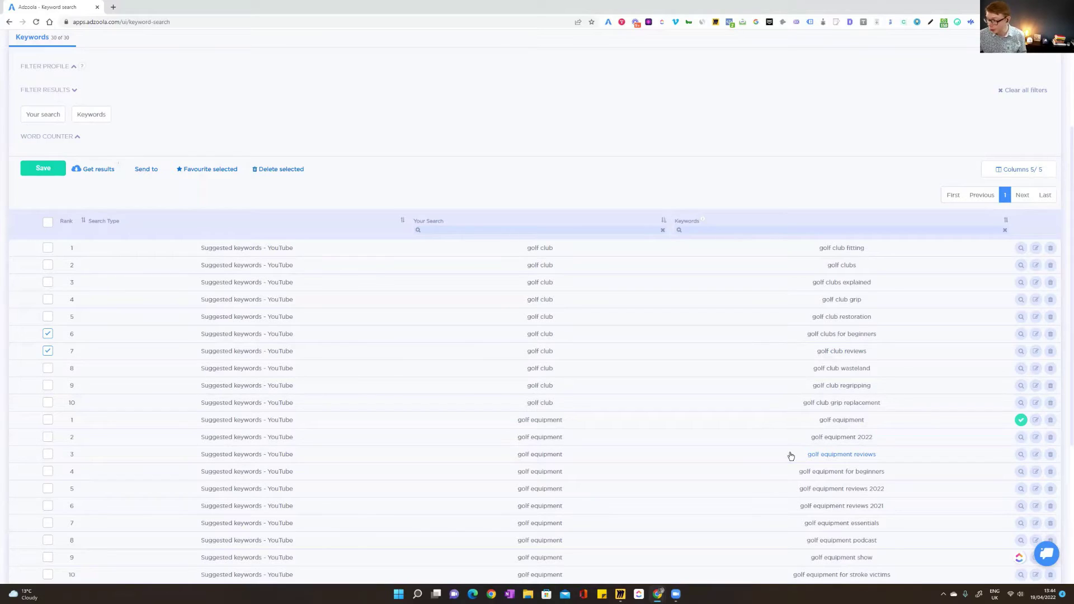
{"action": "scroll", "coordinate": [737, 461], "scroll_direction": "down", "scroll_amount": 2}
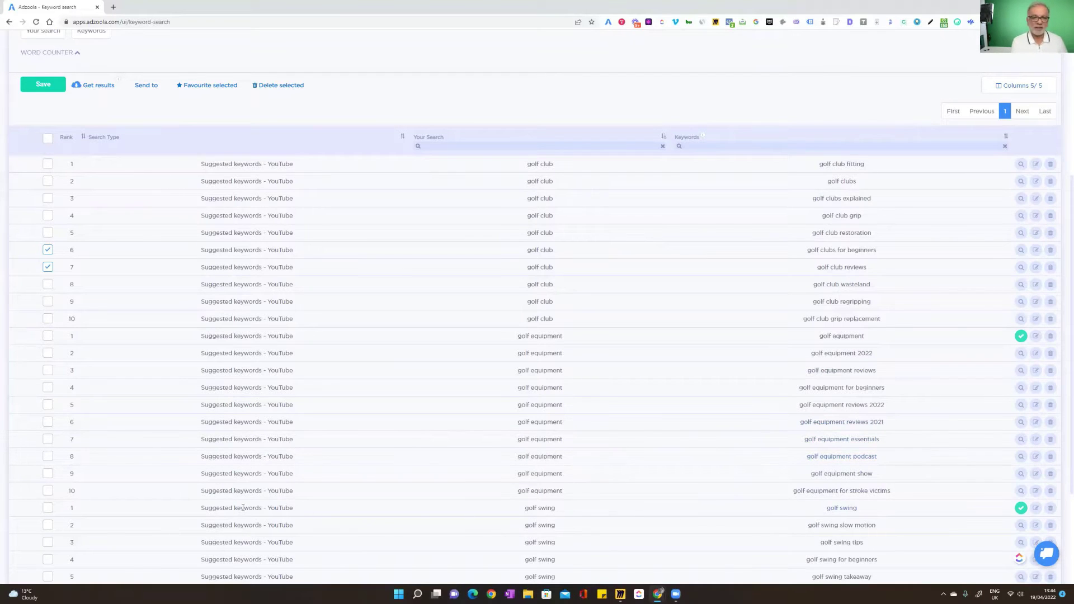
{"action": "left_click", "coordinate": [48, 508]}
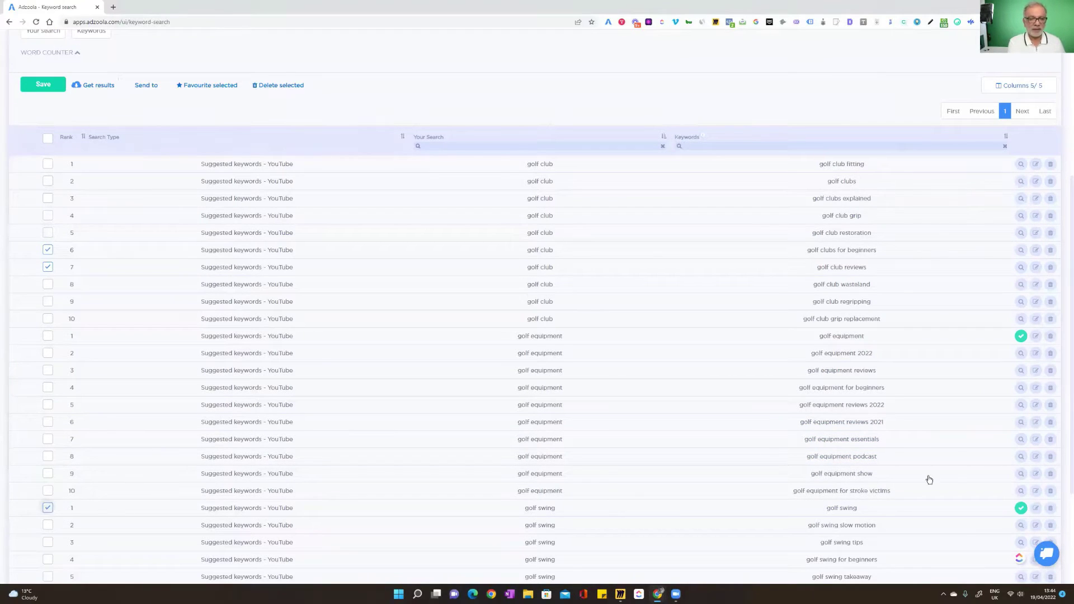
{"action": "mouse_move", "coordinate": [1022, 336]}
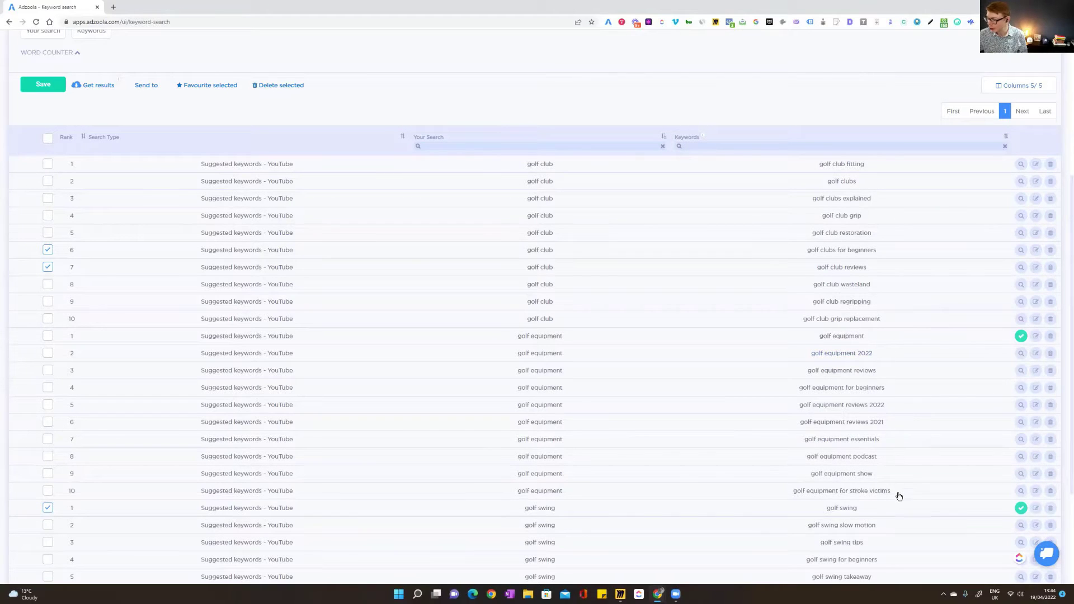
{"action": "mouse_move", "coordinate": [1017, 508]}
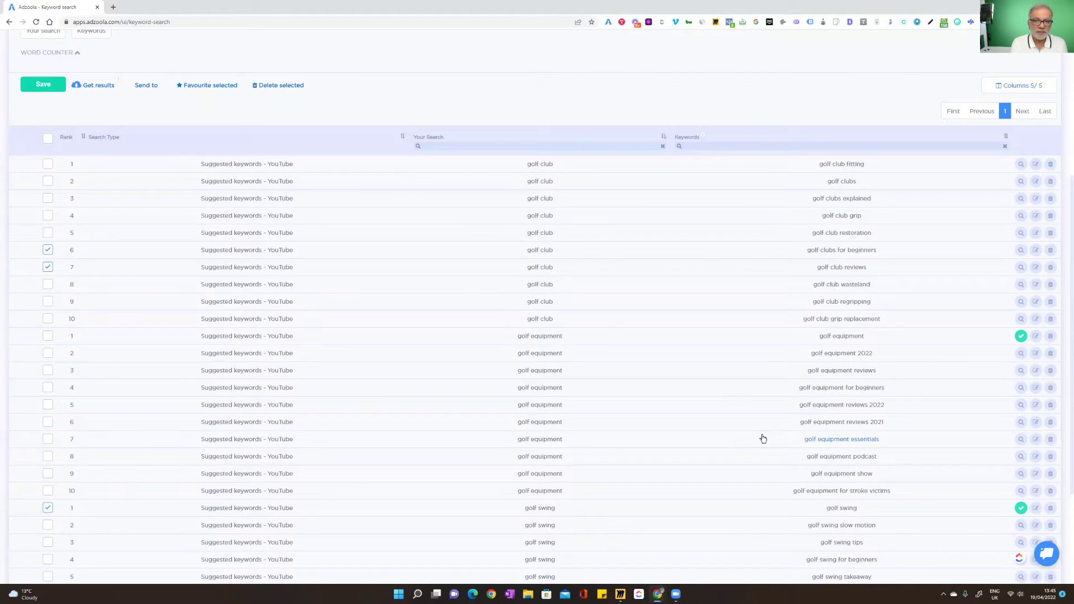
Send the selected keywords to Video Search and collapse the navigation sidebar on the page that opens
{"action": "scroll", "coordinate": [763, 439], "scroll_direction": "down", "scroll_amount": 2}
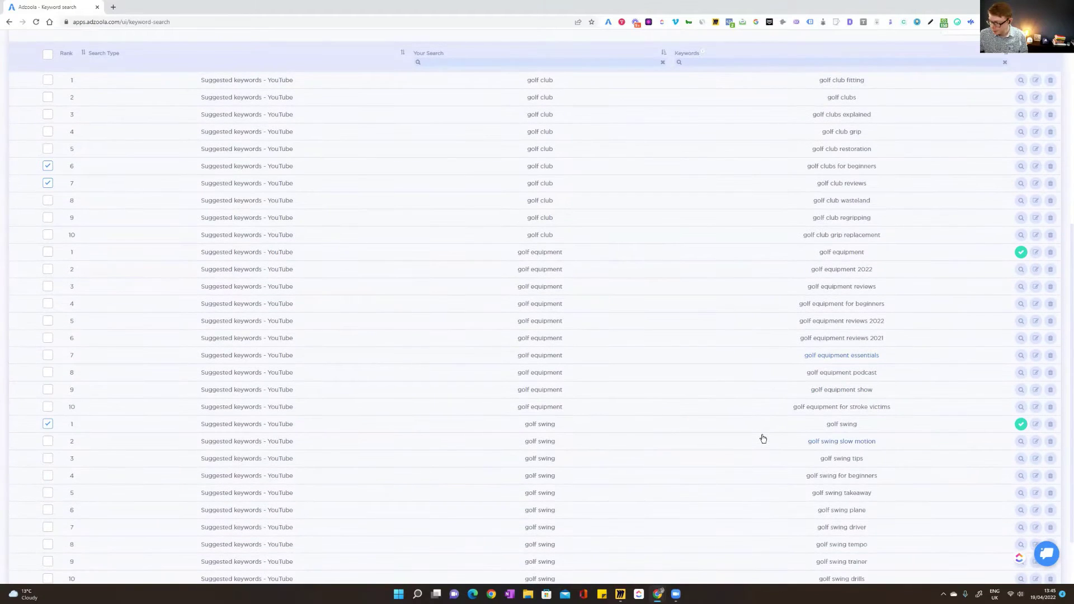
{"action": "scroll", "coordinate": [639, 355], "scroll_direction": "up", "scroll_amount": 6}
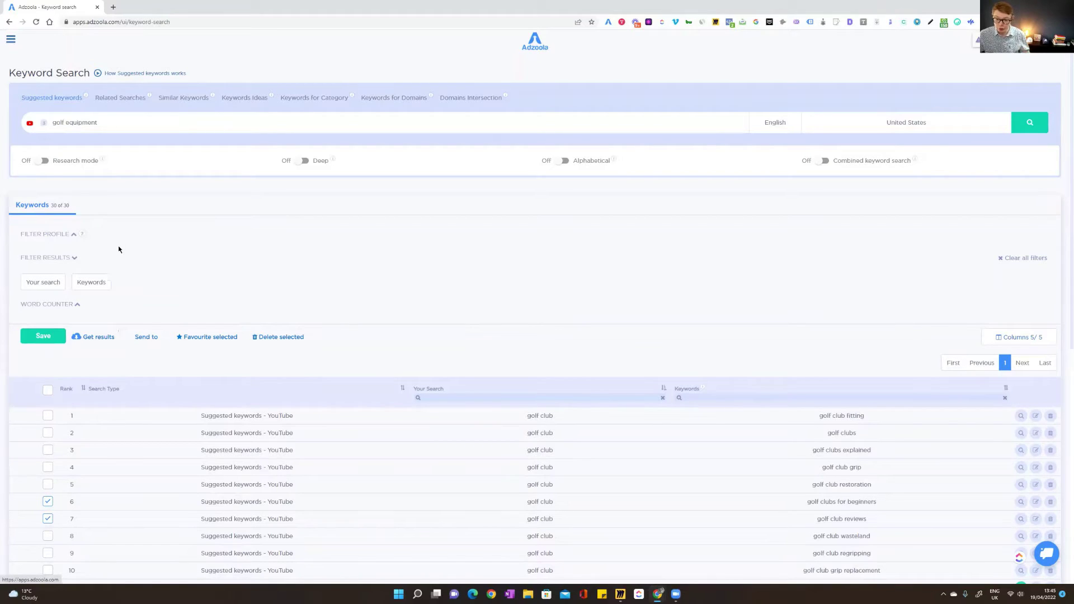
{"action": "left_click", "coordinate": [146, 338]}
{"action": "left_click", "coordinate": [175, 360]}
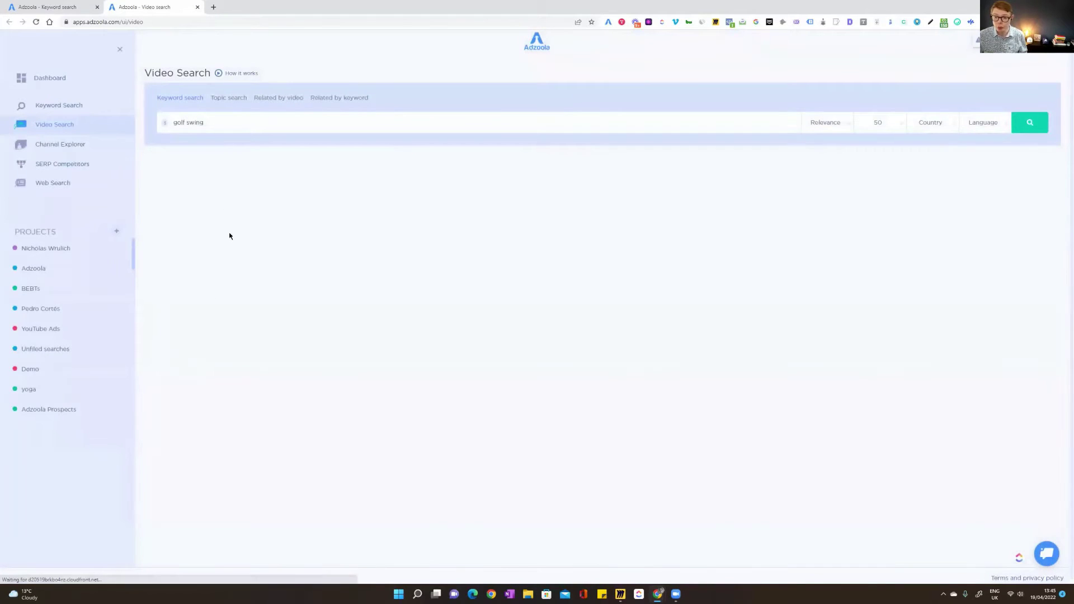
{"action": "left_click", "coordinate": [120, 49]}
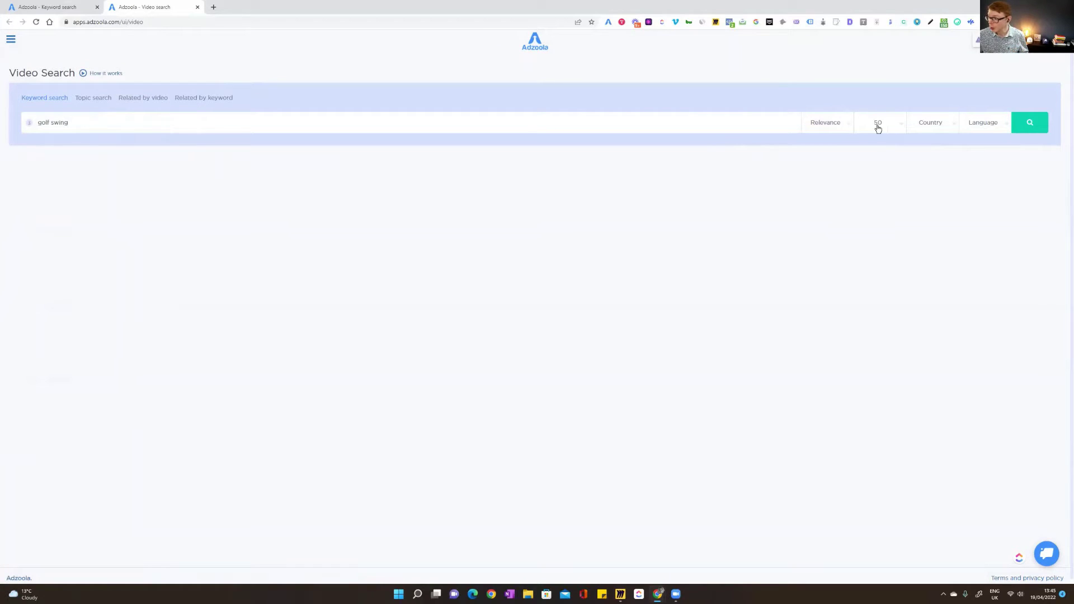
Review the transferred keyword list and the country, language and sort-order options of the video search
{"action": "left_click", "coordinate": [602, 132]}
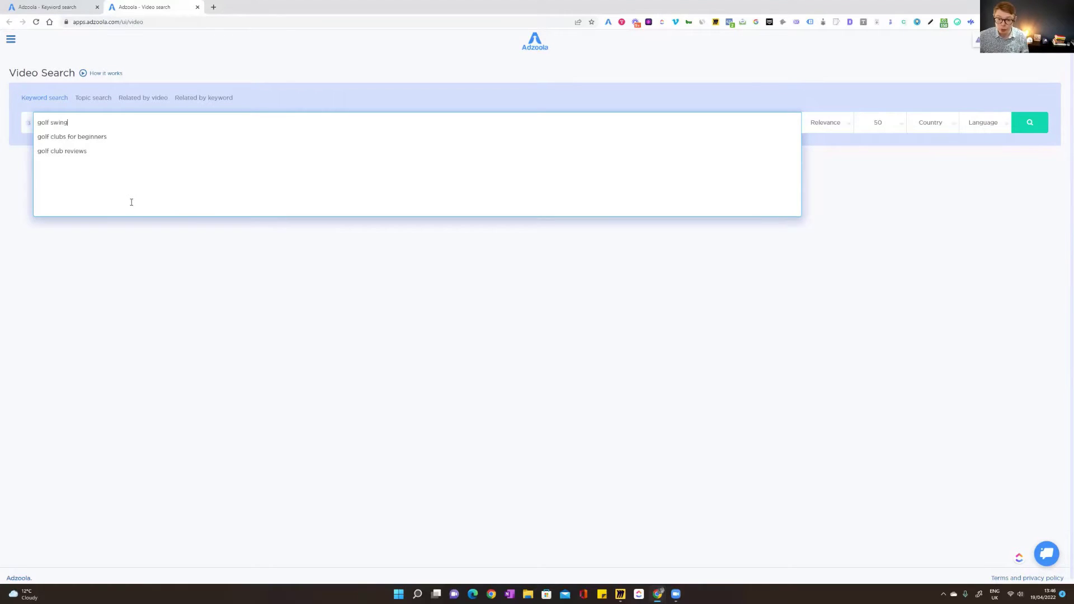
{"action": "left_click", "coordinate": [908, 163]}
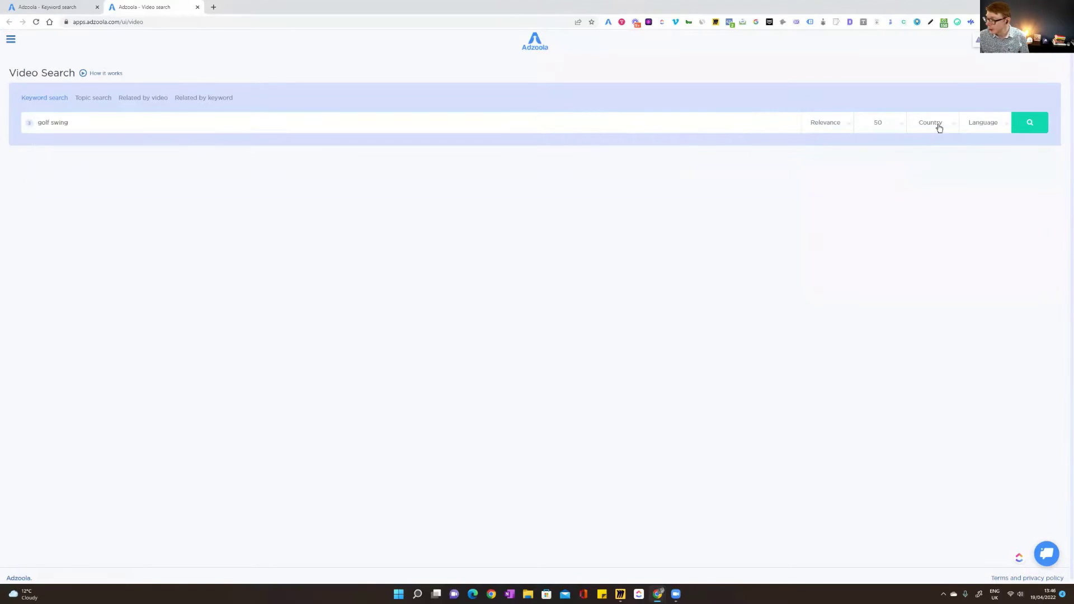
{"action": "left_click", "coordinate": [955, 125]}
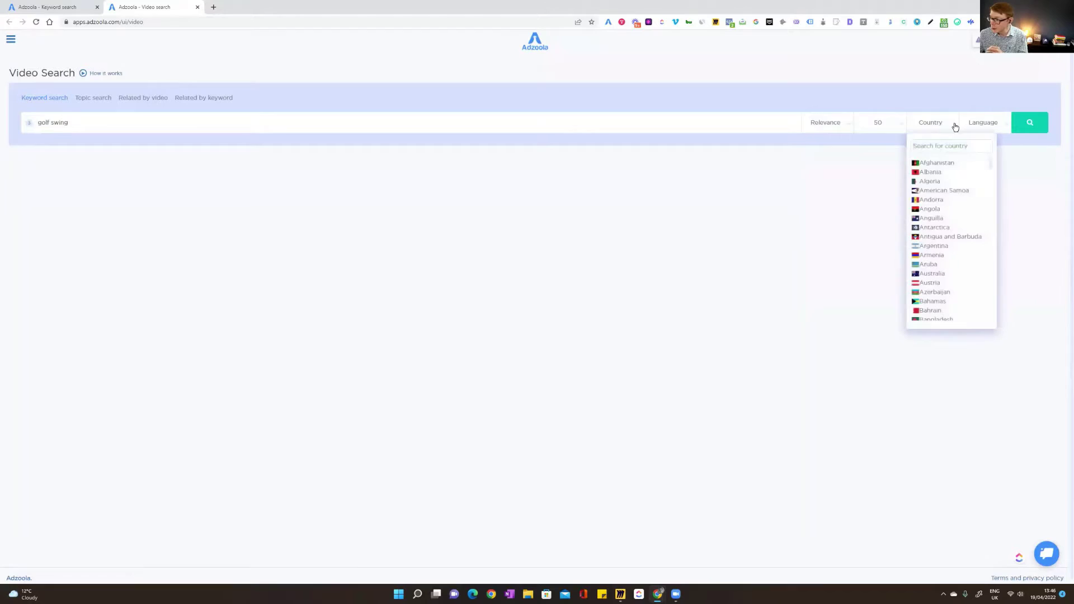
{"action": "left_click", "coordinate": [924, 126]}
{"action": "left_click", "coordinate": [855, 190]}
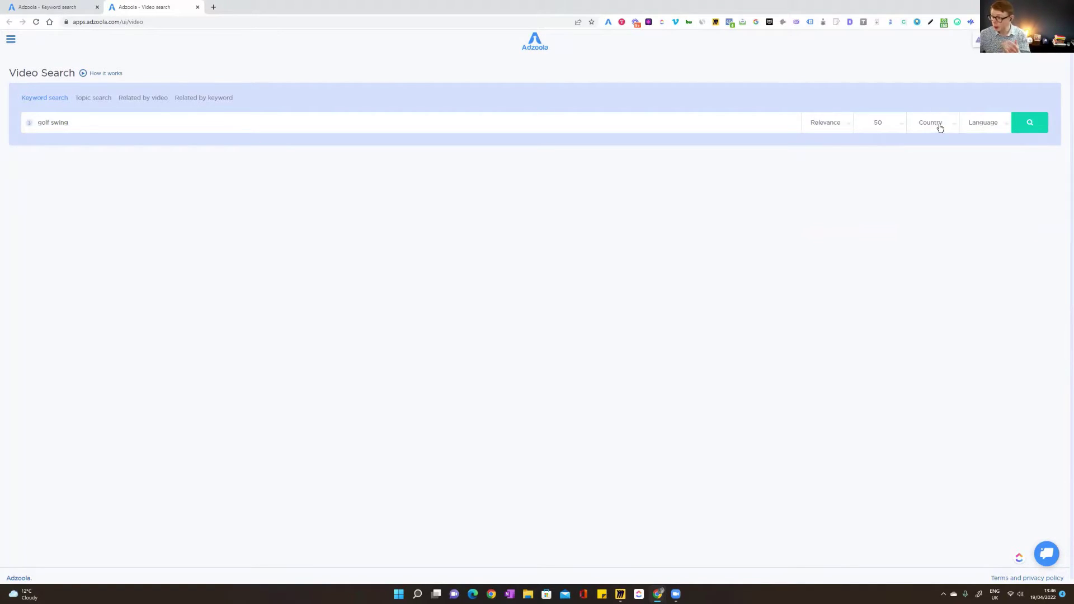
{"action": "left_click", "coordinate": [1000, 126]}
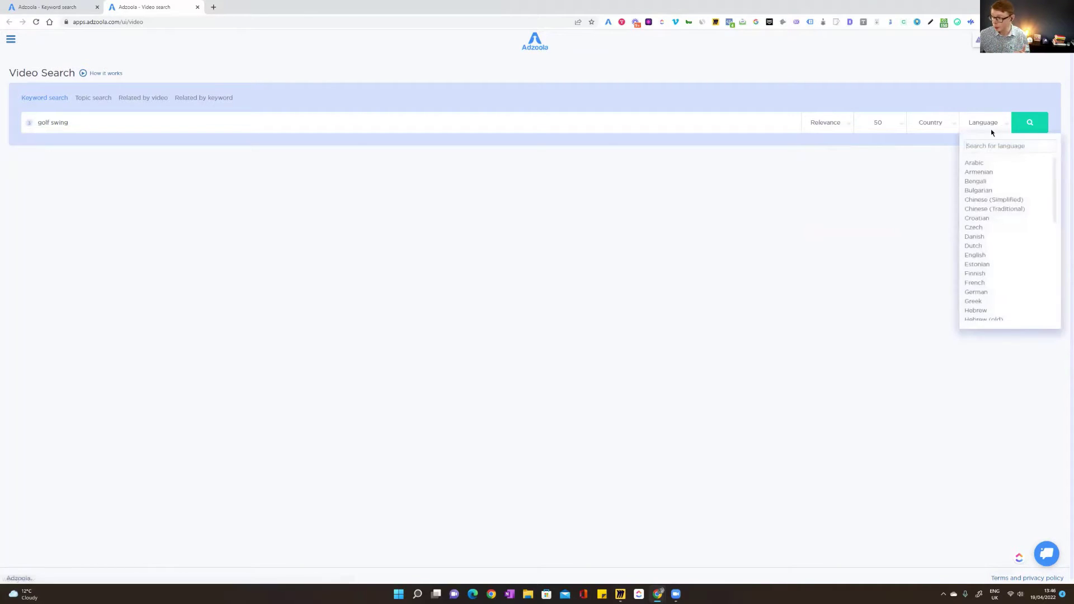
{"action": "left_click", "coordinate": [887, 183]}
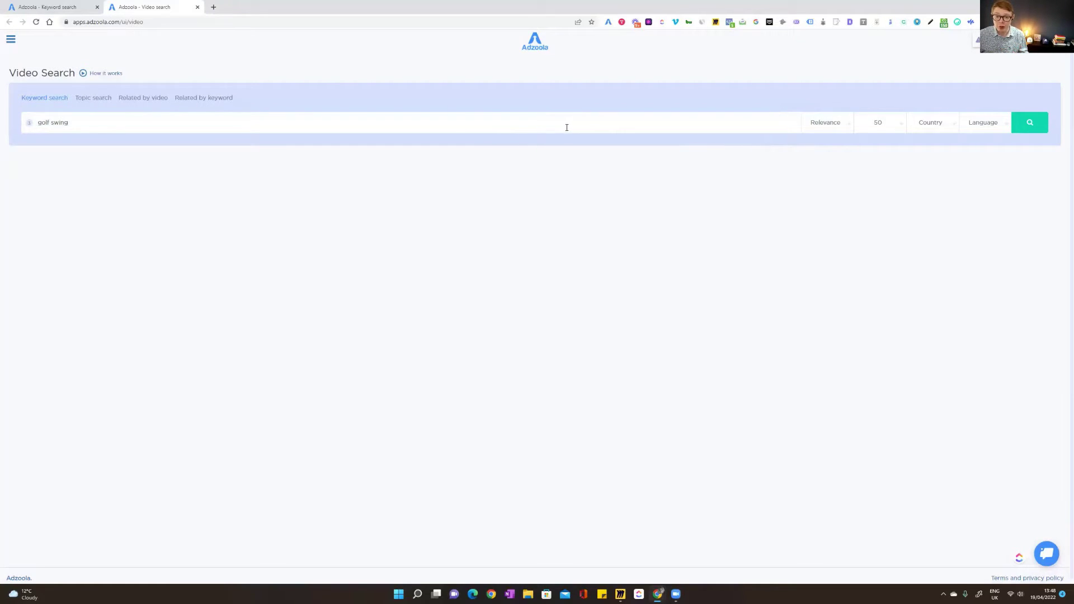
{"action": "left_click", "coordinate": [842, 131]}
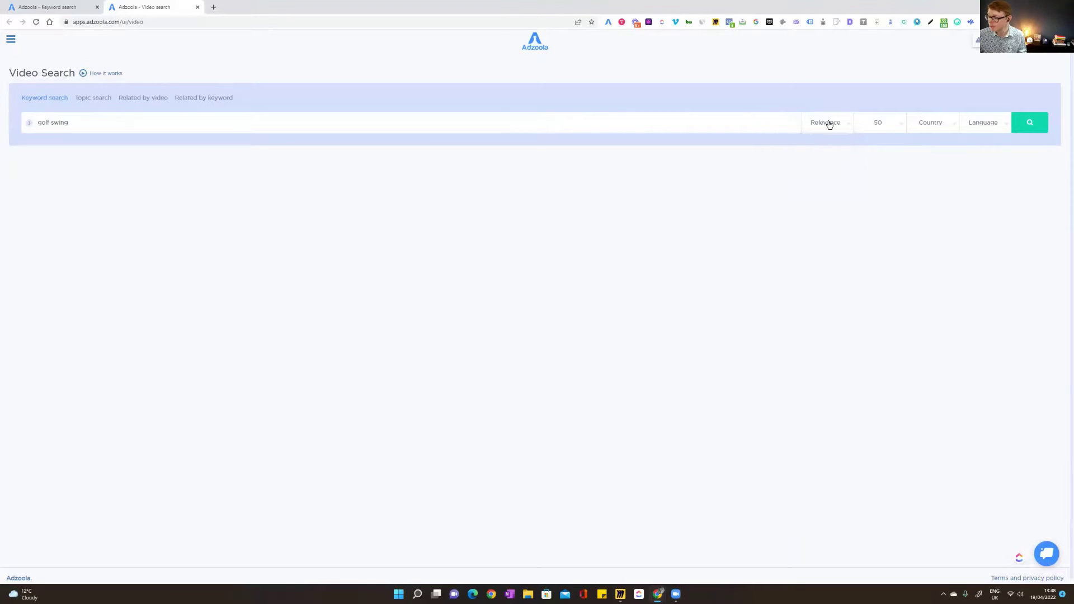
Run the keyword video search ordered by relevance with 50 results, and check the results' total views
{"action": "mouse_move", "coordinate": [828, 127]}
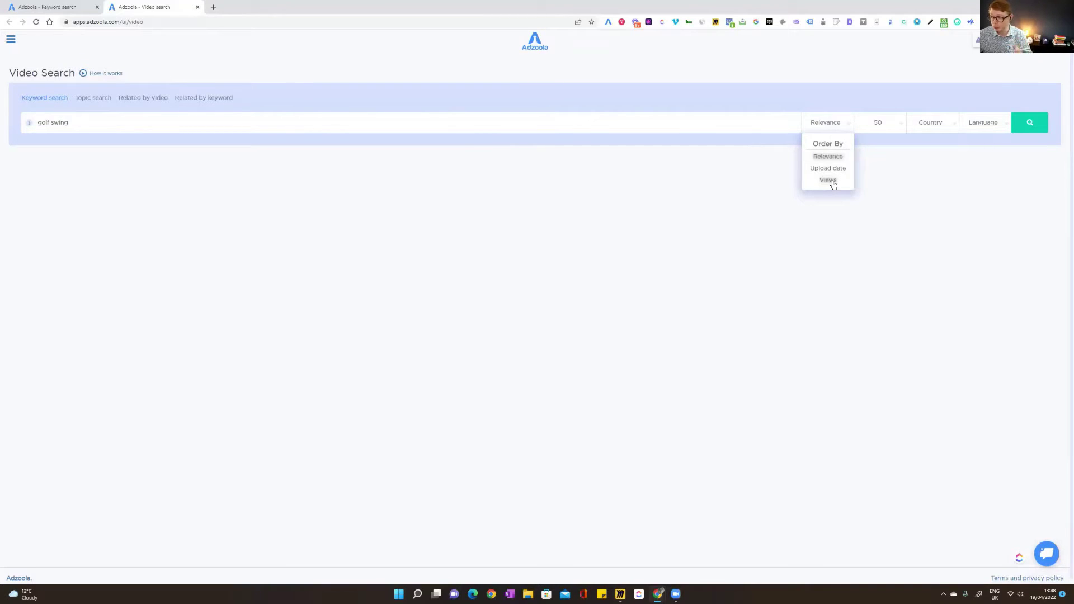
{"action": "left_click", "coordinate": [1034, 131]}
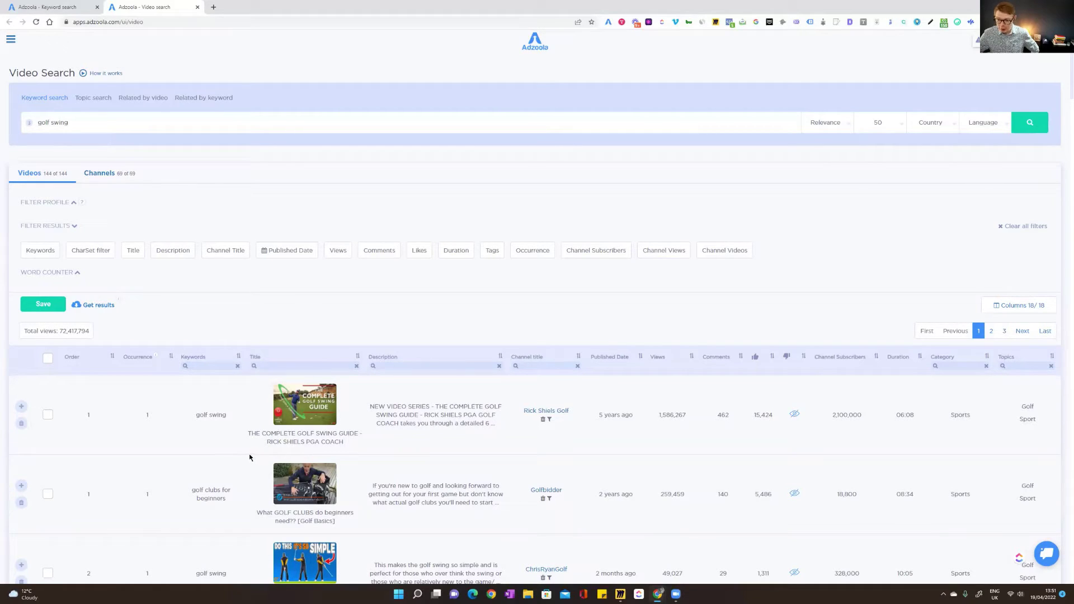
{"action": "scroll", "coordinate": [235, 463], "scroll_direction": "down", "scroll_amount": 1}
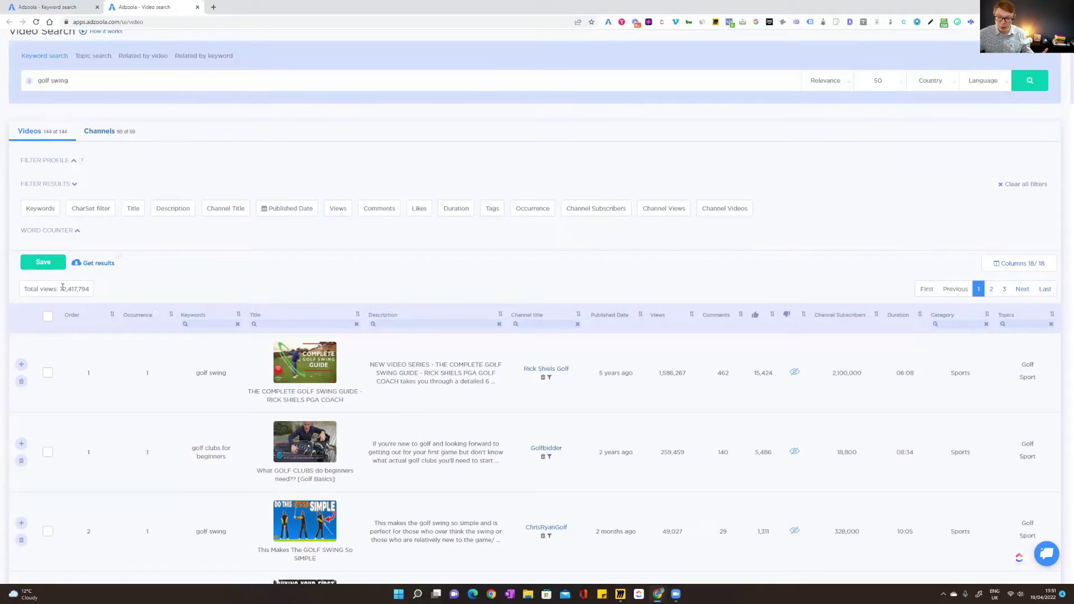
{"action": "left_click_drag", "start_coordinate": [59, 288], "coordinate": [88, 292]}
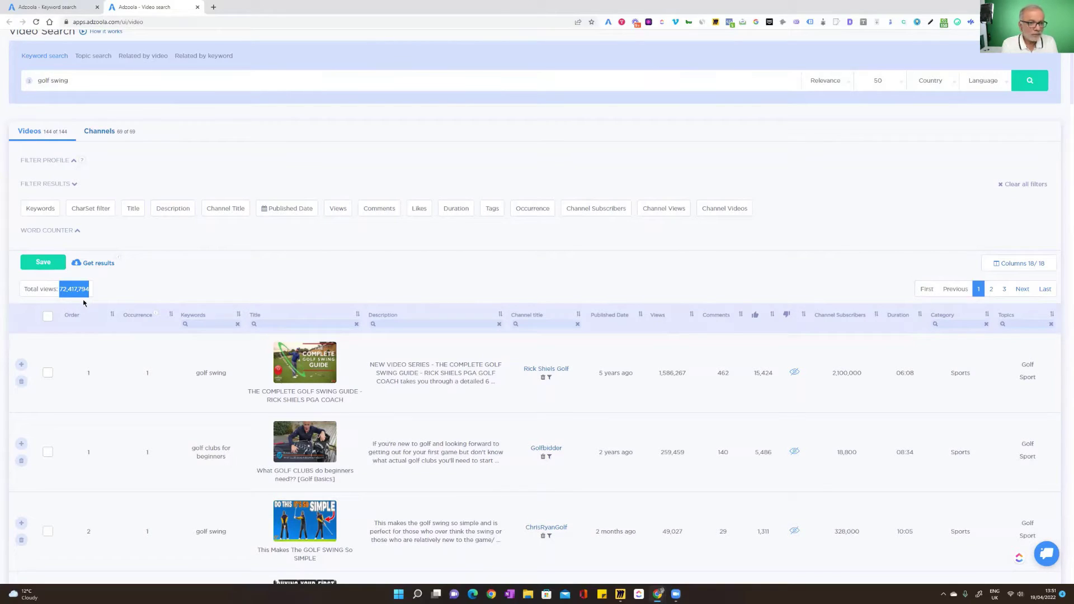
{"action": "left_click", "coordinate": [73, 292]}
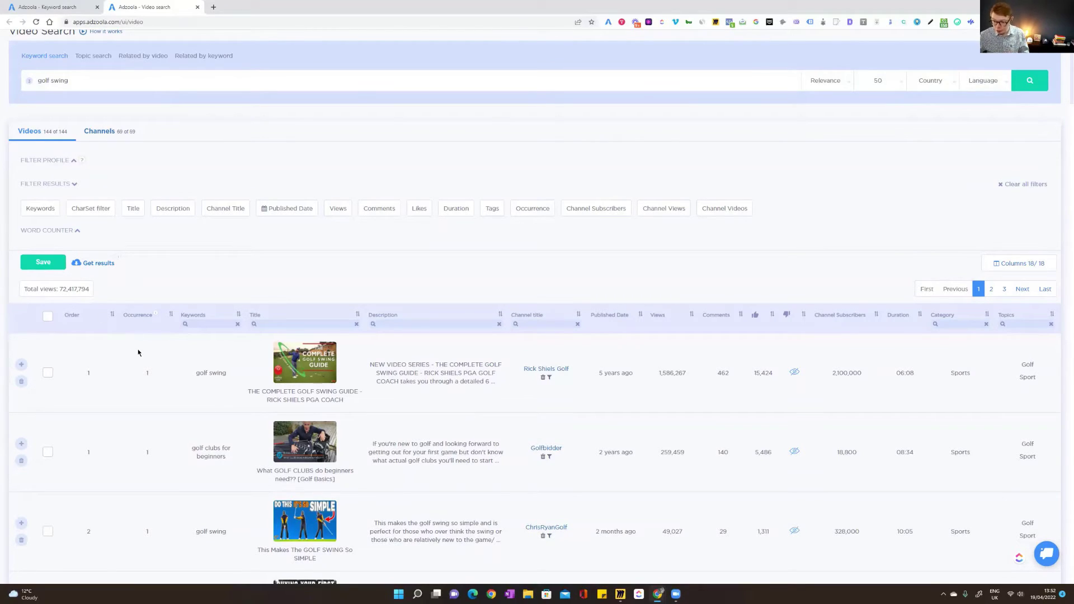
Examine the found videos, their matching keywords and statistics, and the filters available for the results
{"action": "scroll", "coordinate": [138, 353], "scroll_direction": "down", "scroll_amount": 2}
{"action": "scroll", "coordinate": [139, 354], "scroll_direction": "down", "scroll_amount": 2}
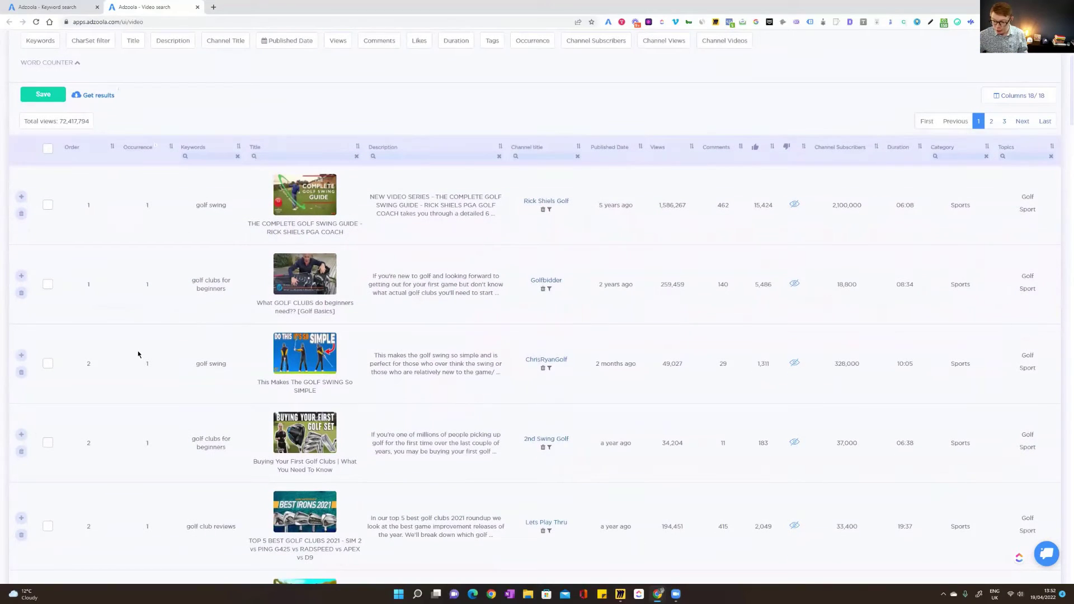
{"action": "scroll", "coordinate": [249, 311], "scroll_direction": "down", "scroll_amount": 4}
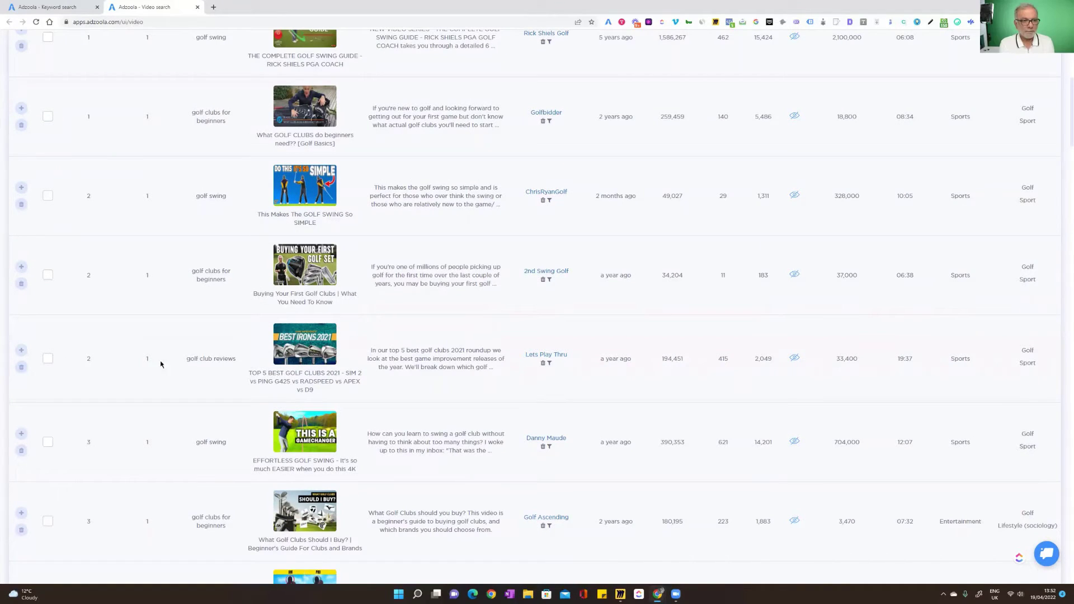
{"action": "scroll", "coordinate": [177, 361], "scroll_direction": "up", "scroll_amount": 6}
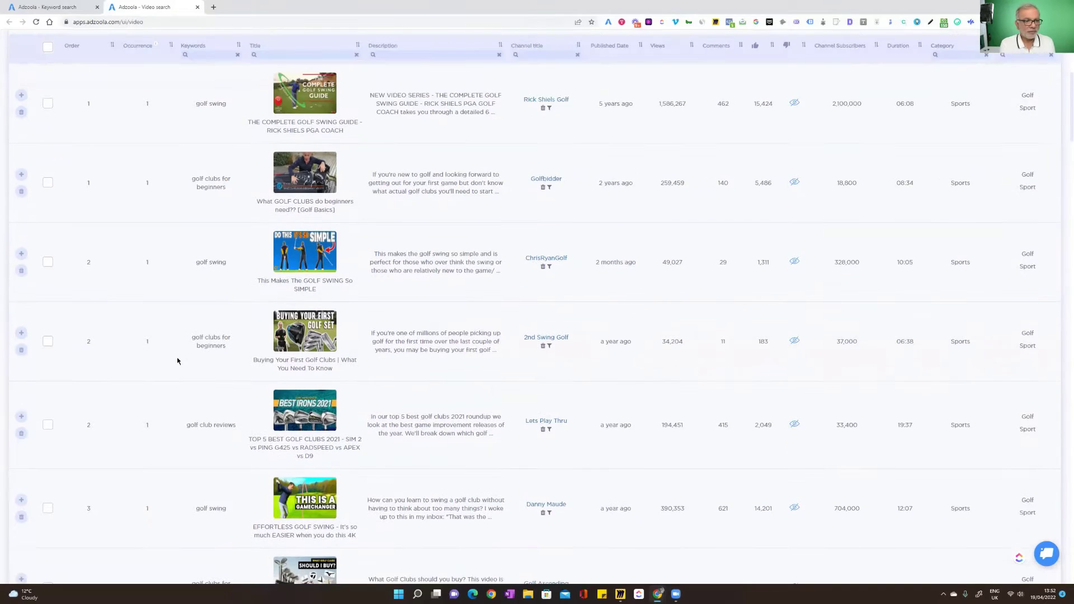
{"action": "scroll", "coordinate": [177, 361], "scroll_direction": "up", "scroll_amount": 3}
{"action": "left_click", "coordinate": [133, 251]}
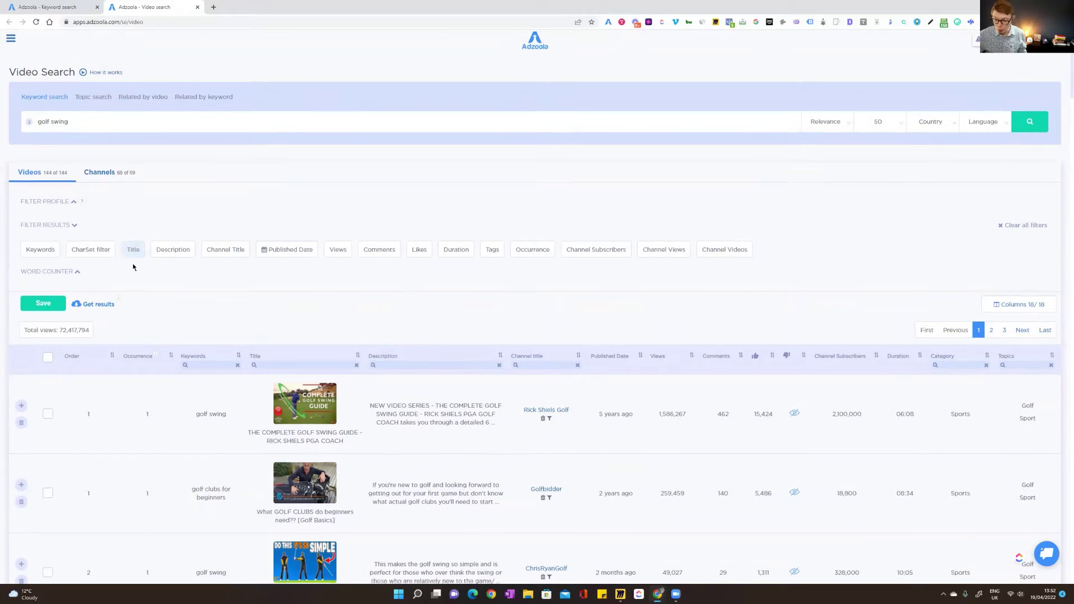
{"action": "scroll", "coordinate": [132, 266], "scroll_direction": "down", "scroll_amount": 3}
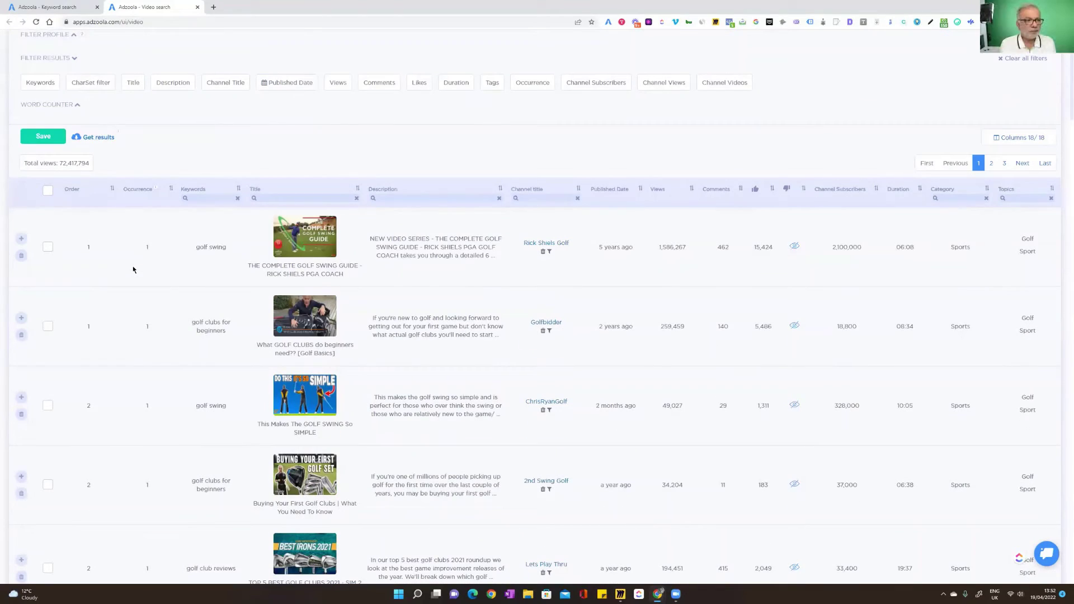
{"action": "scroll", "coordinate": [132, 266], "scroll_direction": "up", "scroll_amount": 3}
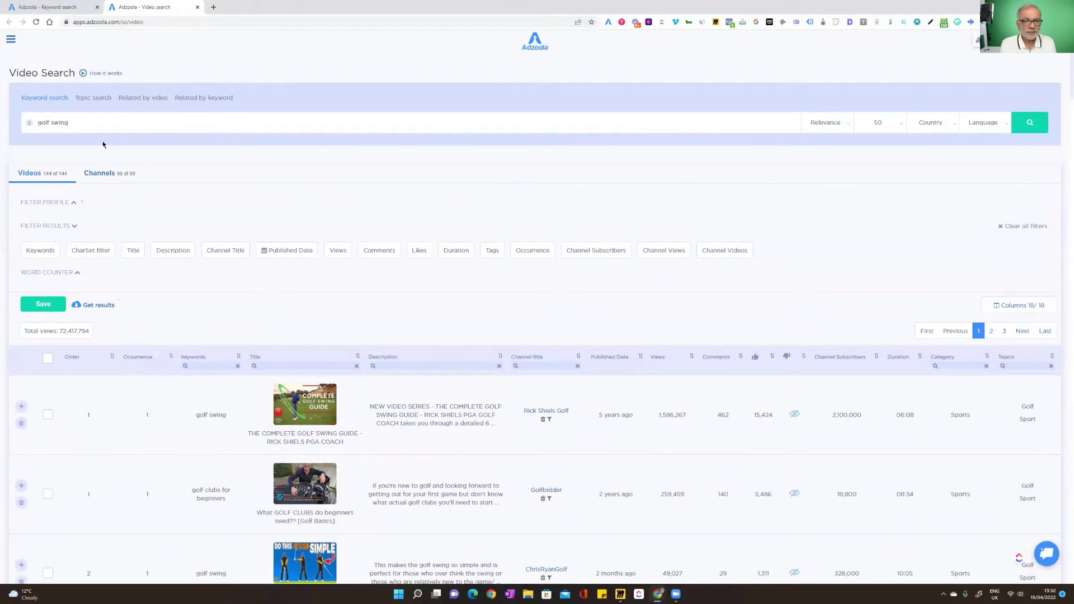
Filter the video results by title to exclude videos containing "beginner"
{"action": "left_click", "coordinate": [96, 125]}
{"action": "left_click", "coordinate": [133, 250]}
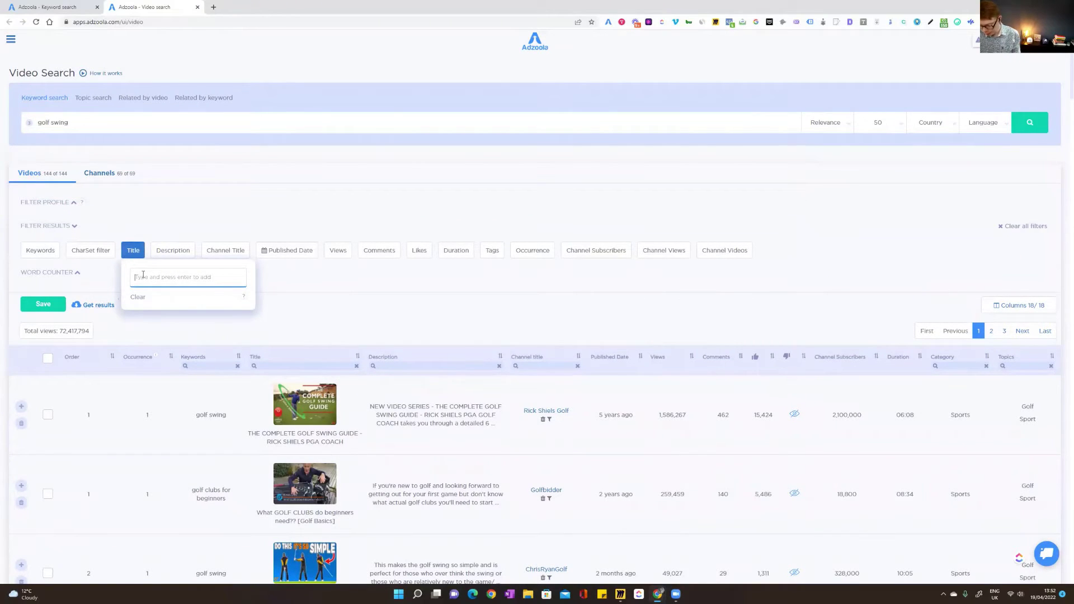
{"action": "type", "text": "beginner"}
{"action": "key", "text": "Return"}
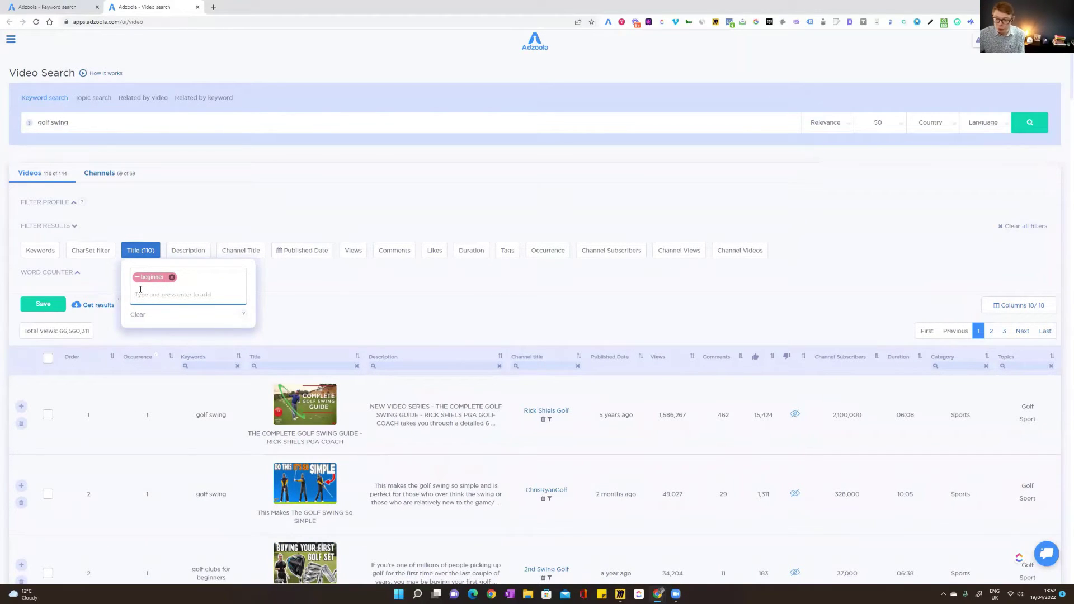
Switch the "beginner" title filter between including and excluding matches, and remove it
{"action": "left_click", "coordinate": [138, 280]}
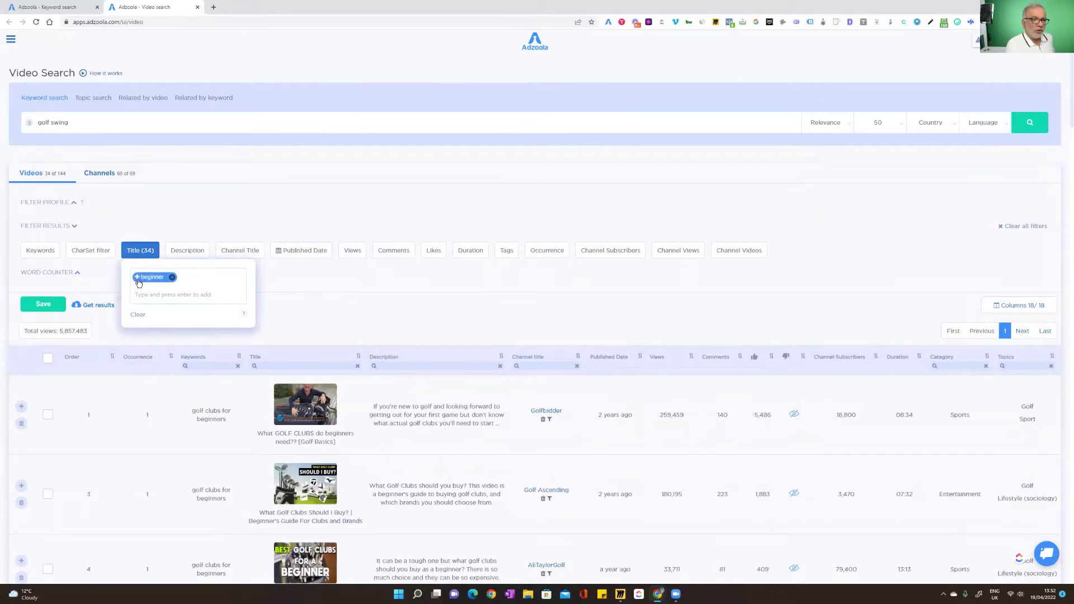
{"action": "left_click", "coordinate": [139, 283]}
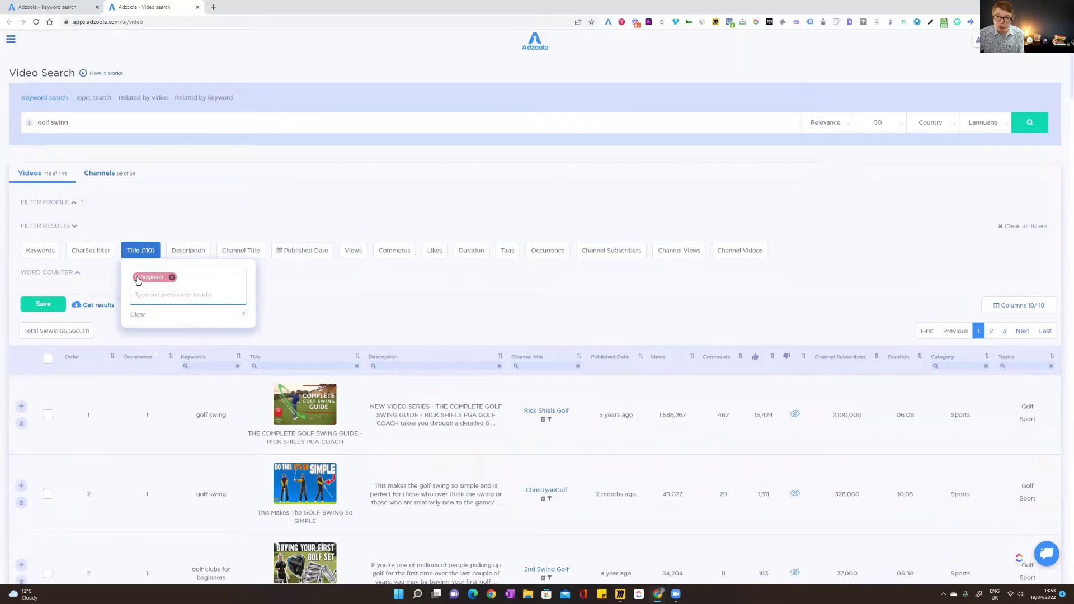
{"action": "left_click", "coordinate": [137, 280]}
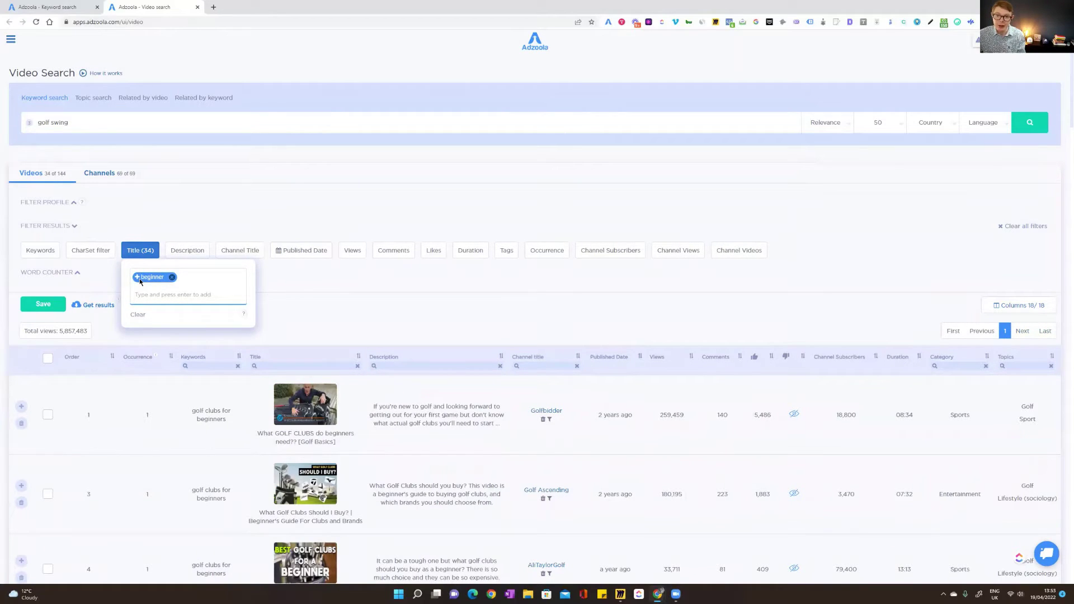
{"action": "left_click", "coordinate": [173, 278]}
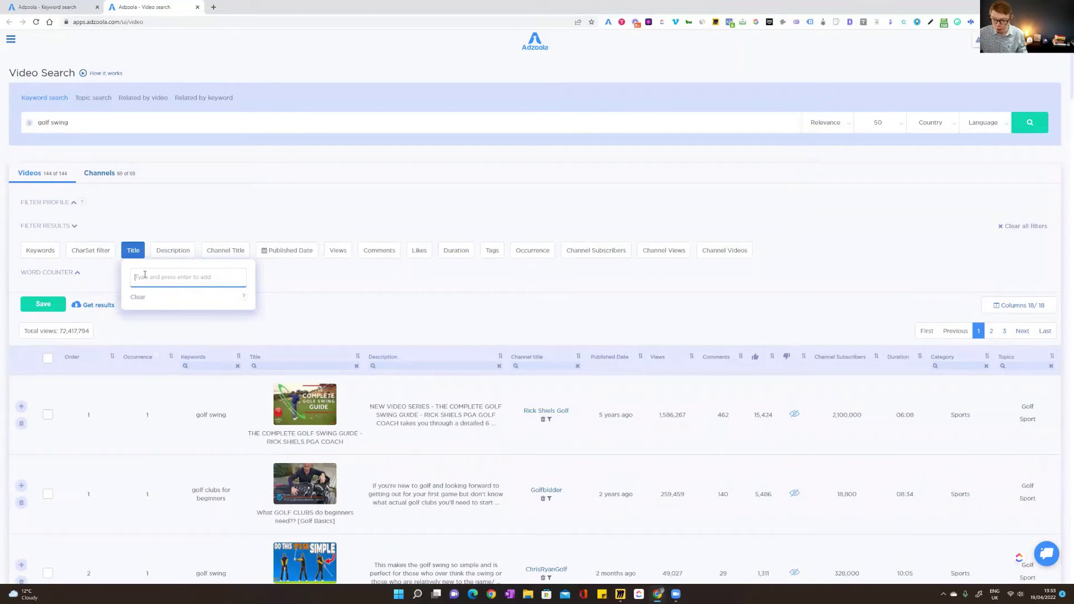
Filter the video results to titles that include "golf club"
{"action": "type", "text": "golf"}
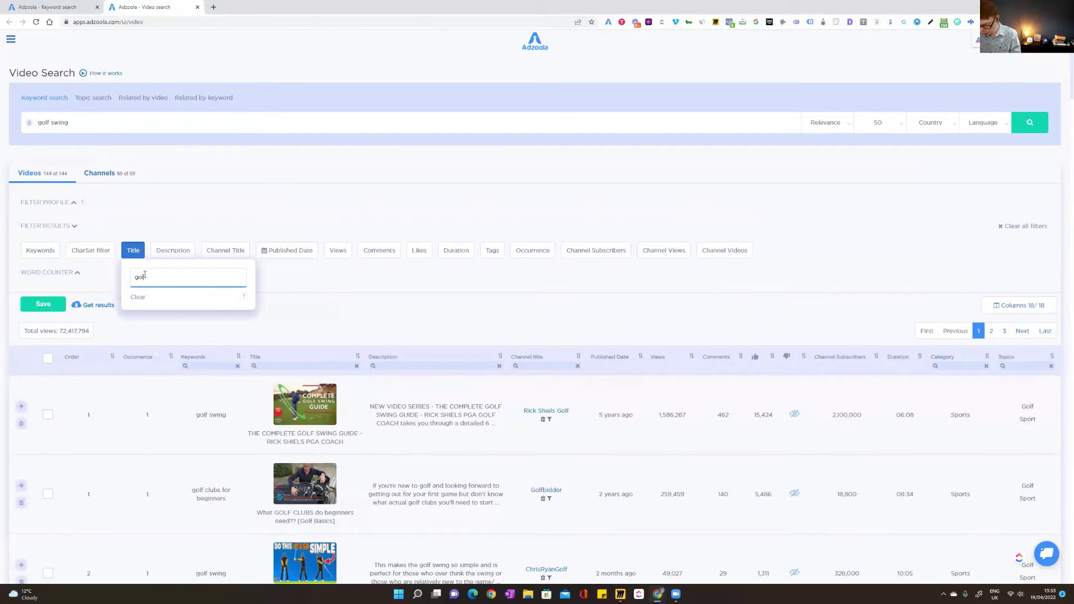
{"action": "type", "text": " club"}
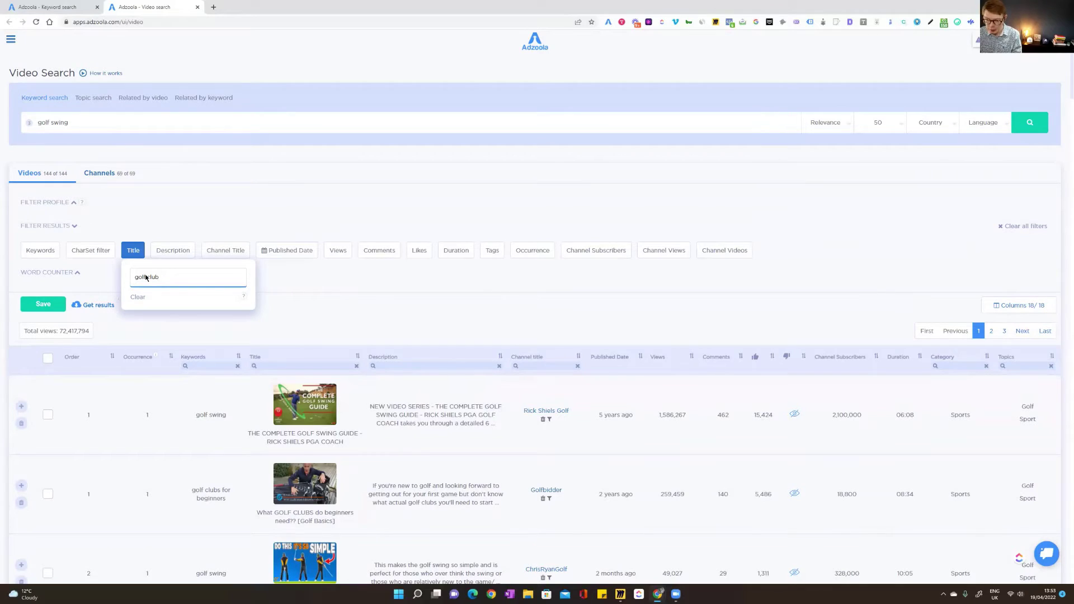
{"action": "key", "text": "Return"}
{"action": "left_click", "coordinate": [330, 283]}
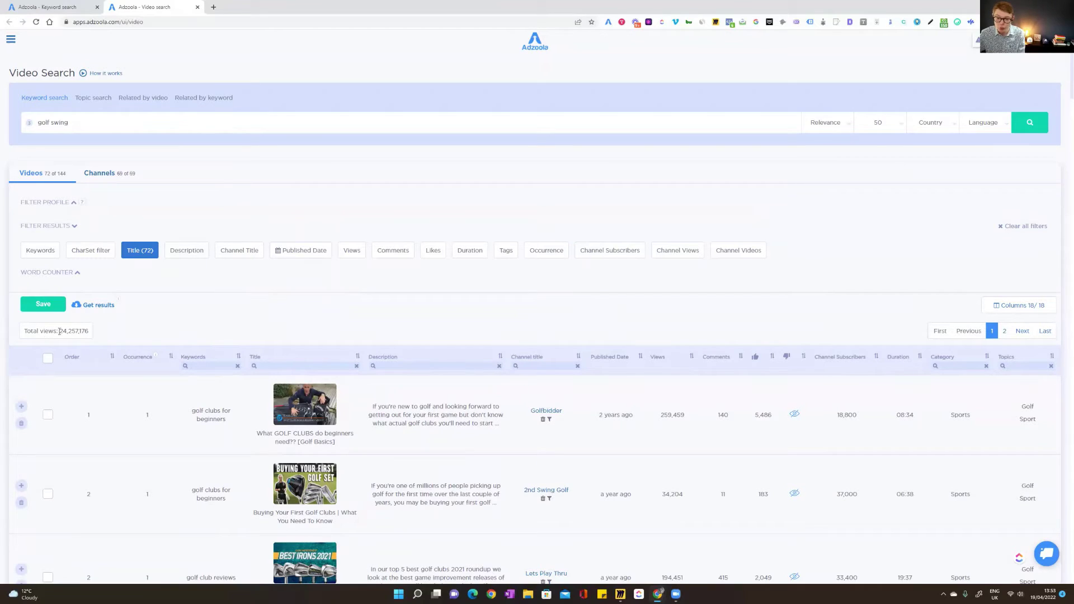
Check the total views of the filtered videos and the available options for the number of results
{"action": "left_click_drag", "start_coordinate": [60, 331], "coordinate": [94, 333]}
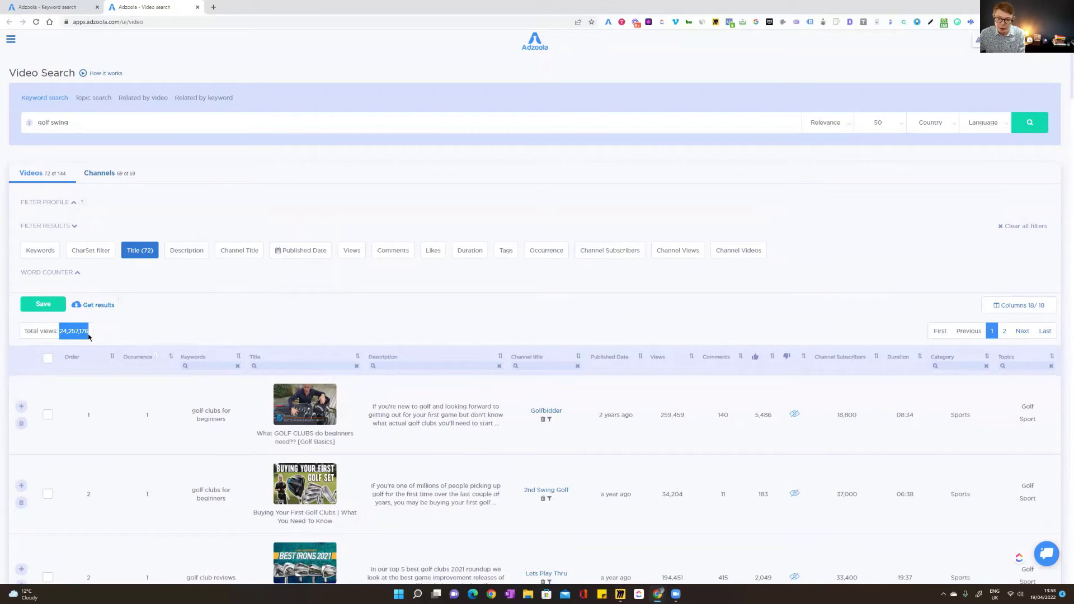
{"action": "left_click", "coordinate": [105, 336]}
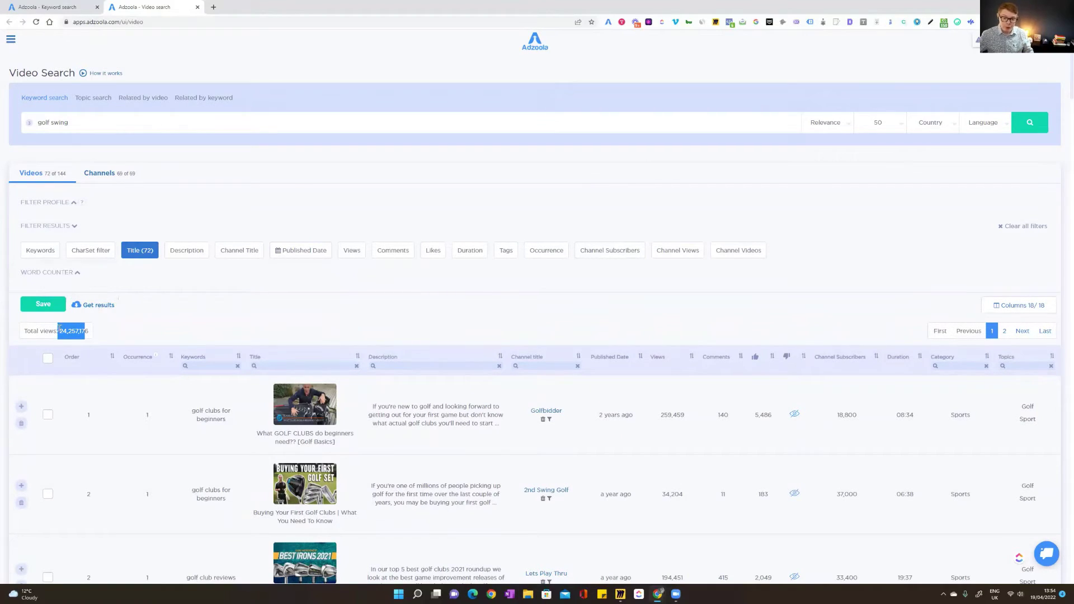
{"action": "left_click", "coordinate": [60, 333]}
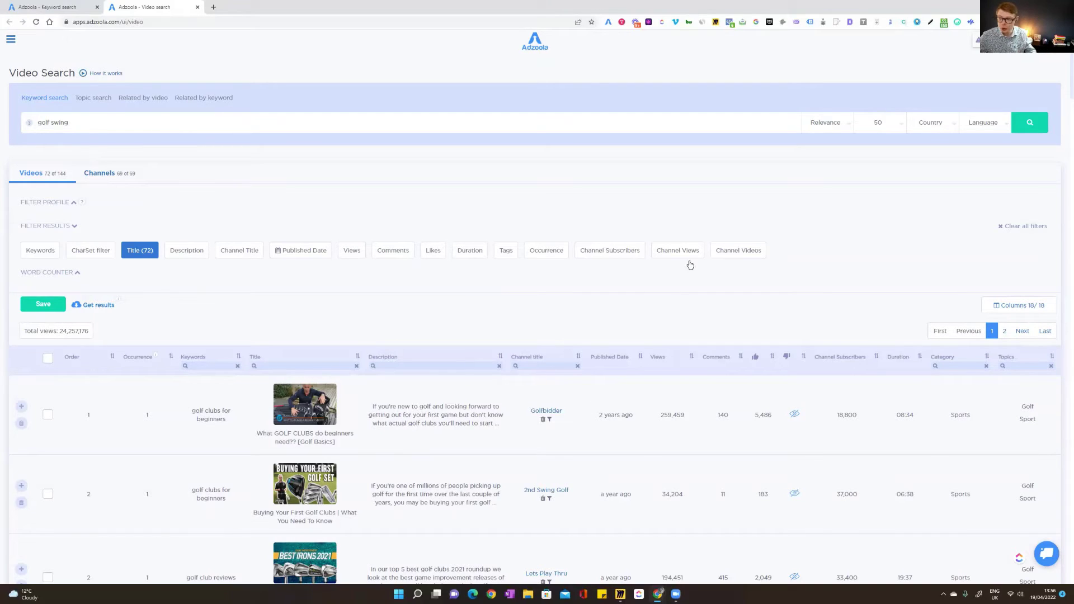
{"action": "left_click", "coordinate": [870, 123]}
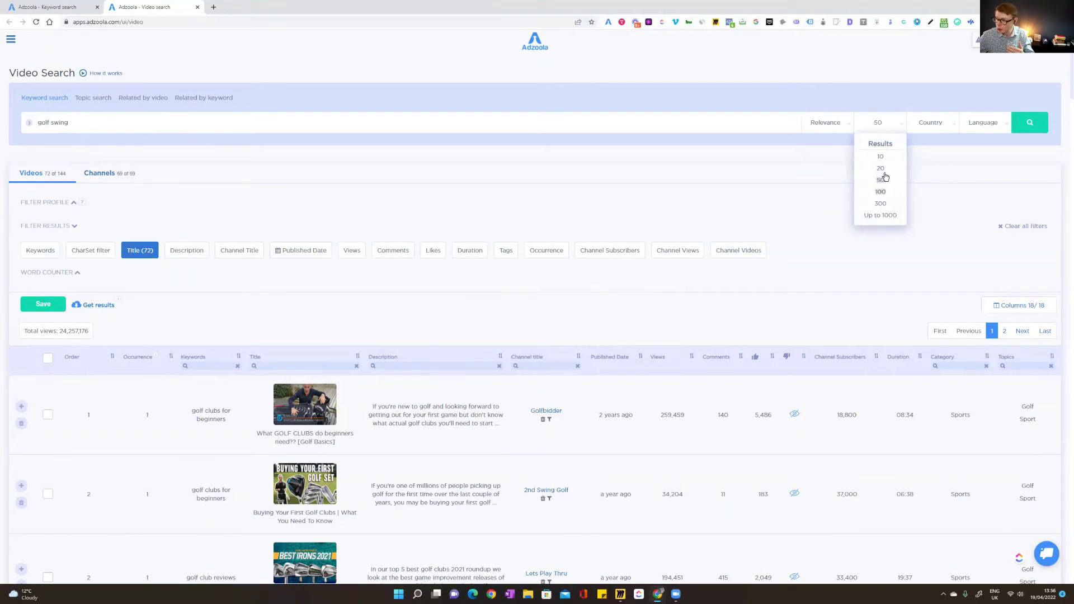
{"action": "left_click", "coordinate": [754, 201]}
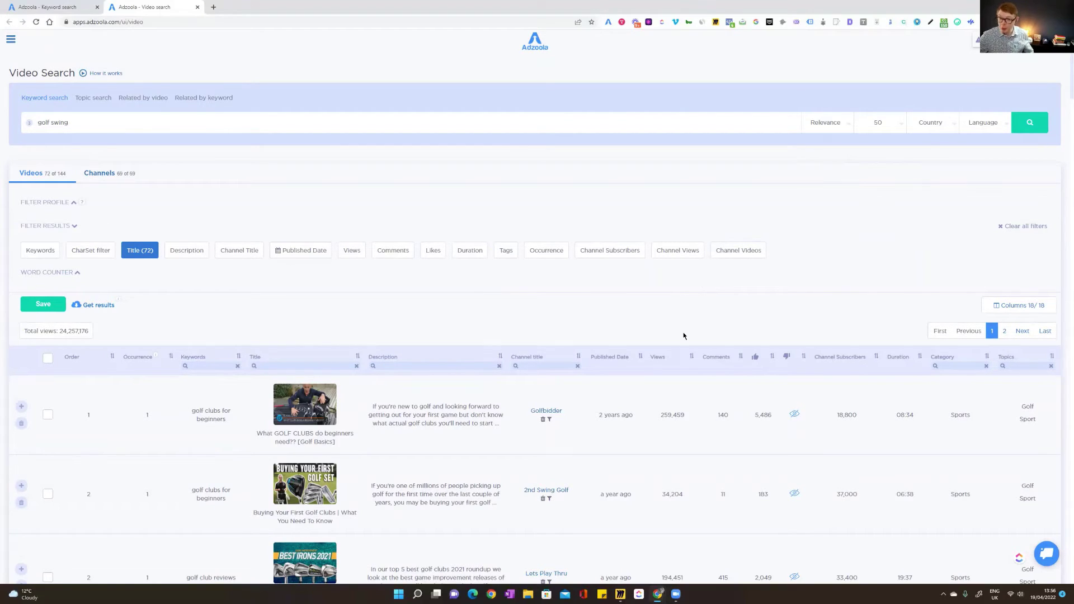
Sort the videos by views from highest to lowest and clear the "golf club" title filter
{"action": "left_click", "coordinate": [658, 361]}
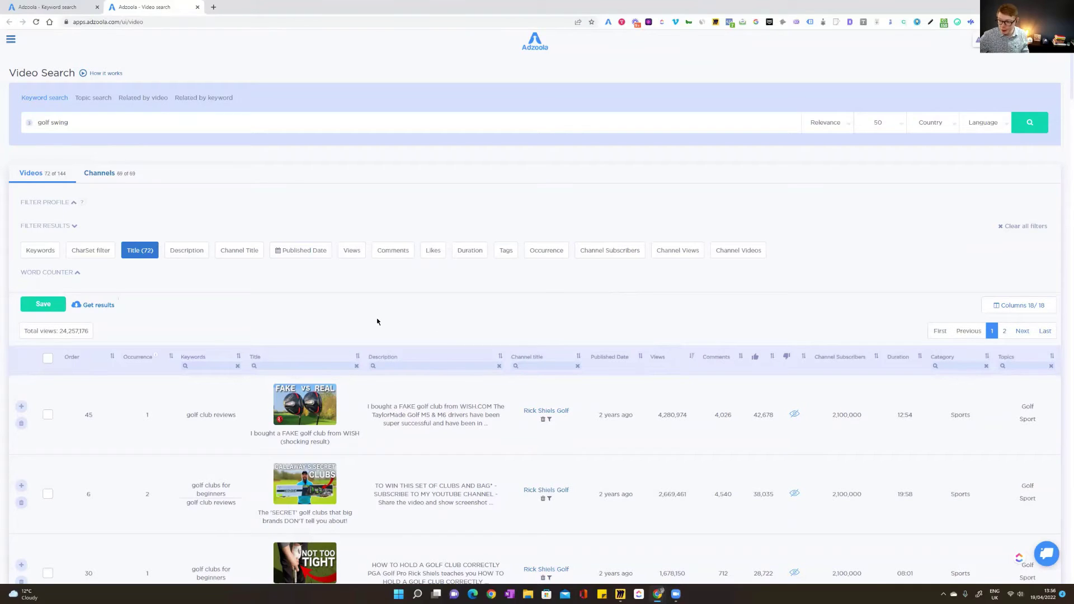
{"action": "scroll", "coordinate": [377, 321], "scroll_direction": "down", "scroll_amount": 2}
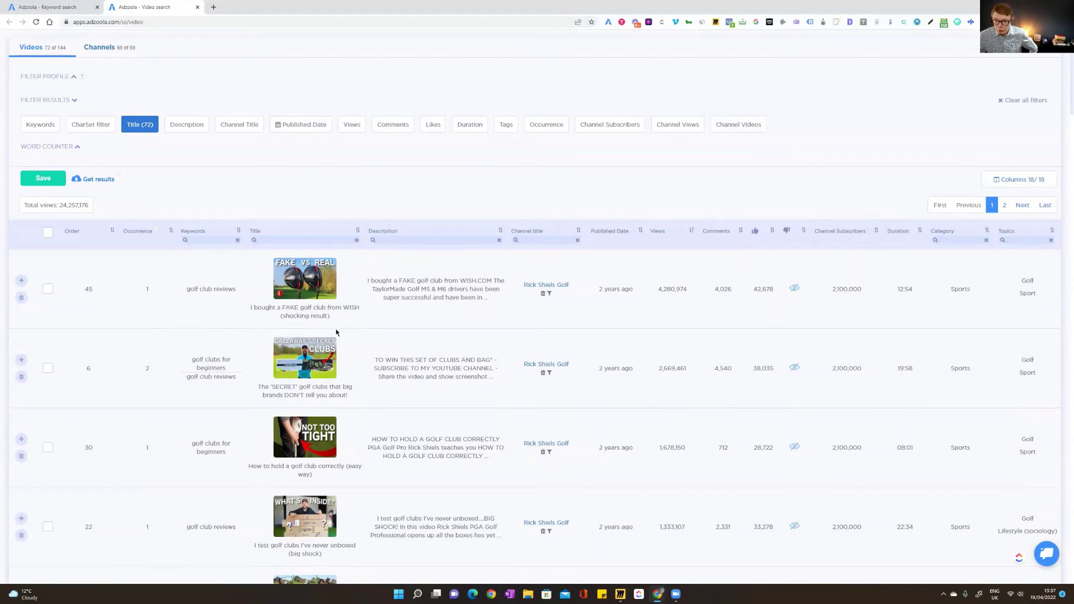
{"action": "left_click", "coordinate": [148, 128]}
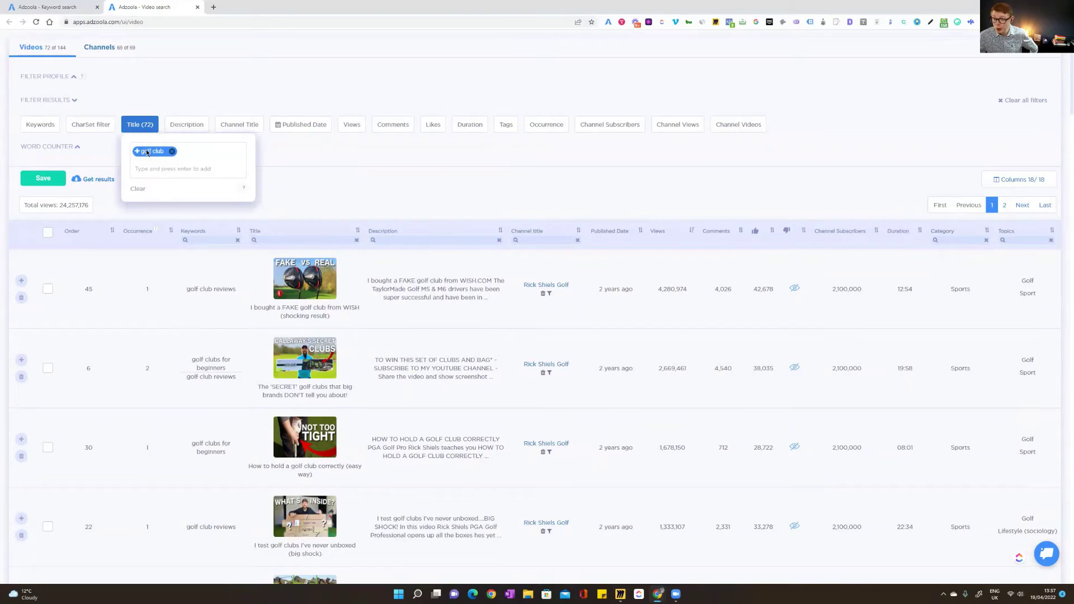
{"action": "left_click", "coordinate": [138, 189]}
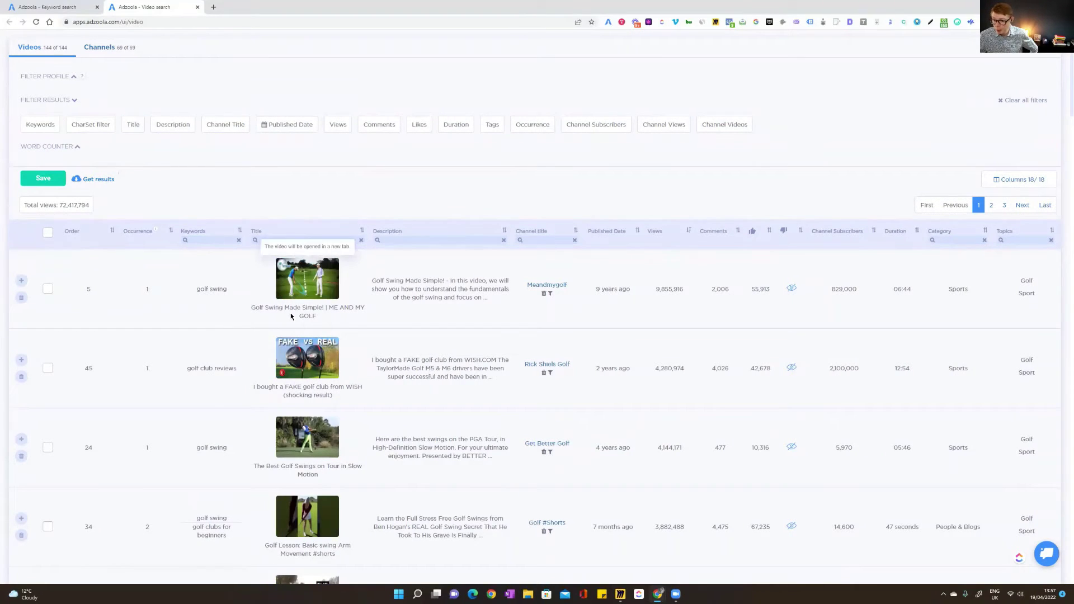
Review the most-viewed videos in the unfiltered results, including the top video's view count
{"action": "left_click_drag", "start_coordinate": [654, 289], "coordinate": [698, 290]}
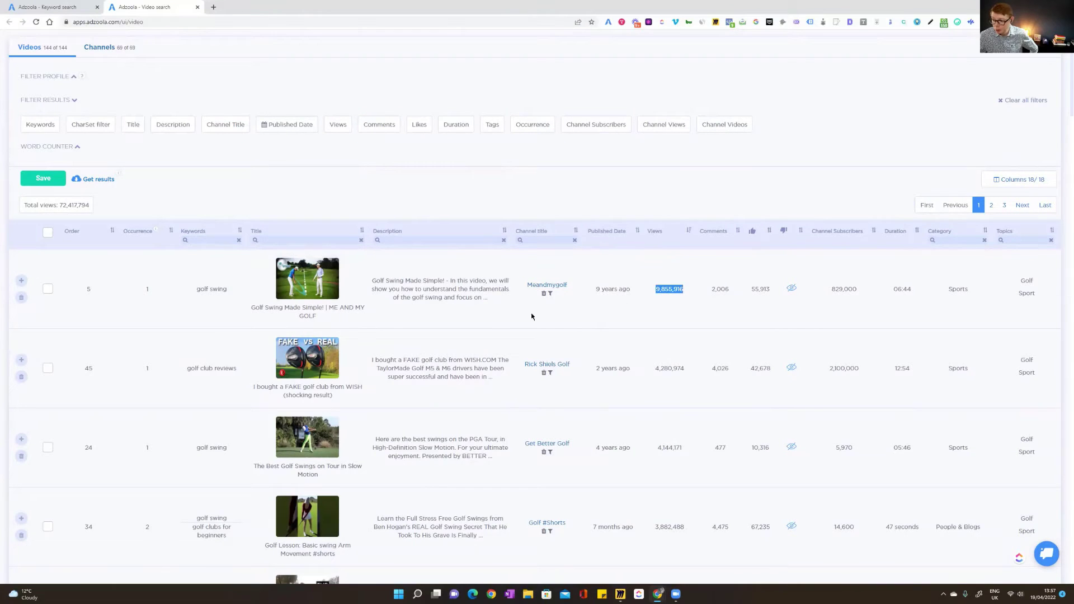
{"action": "scroll", "coordinate": [370, 447], "scroll_direction": "up", "scroll_amount": 2}
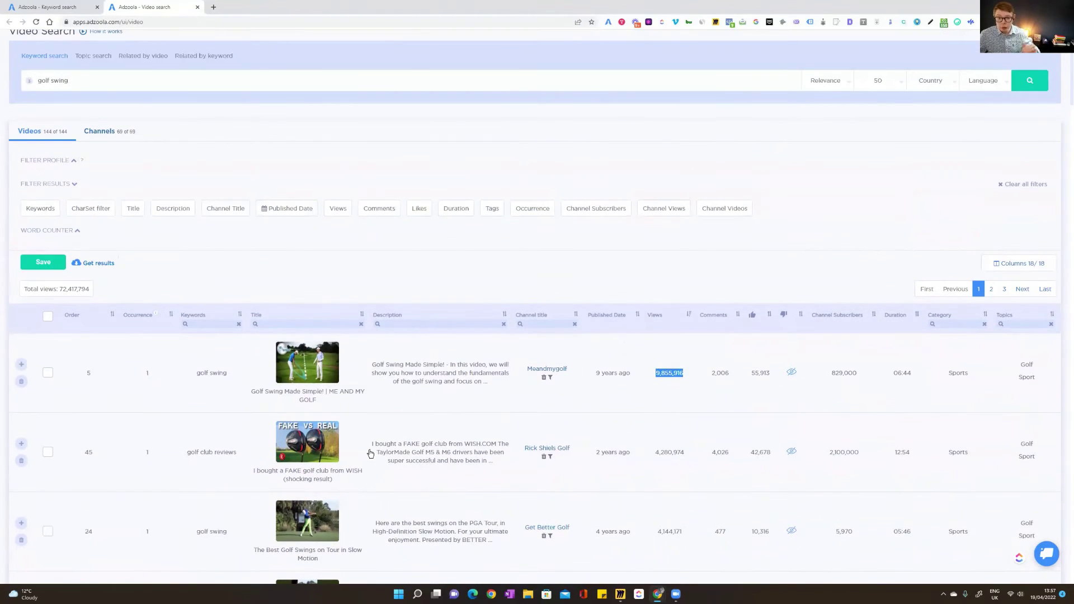
{"action": "scroll", "coordinate": [370, 453], "scroll_direction": "down", "scroll_amount": 8}
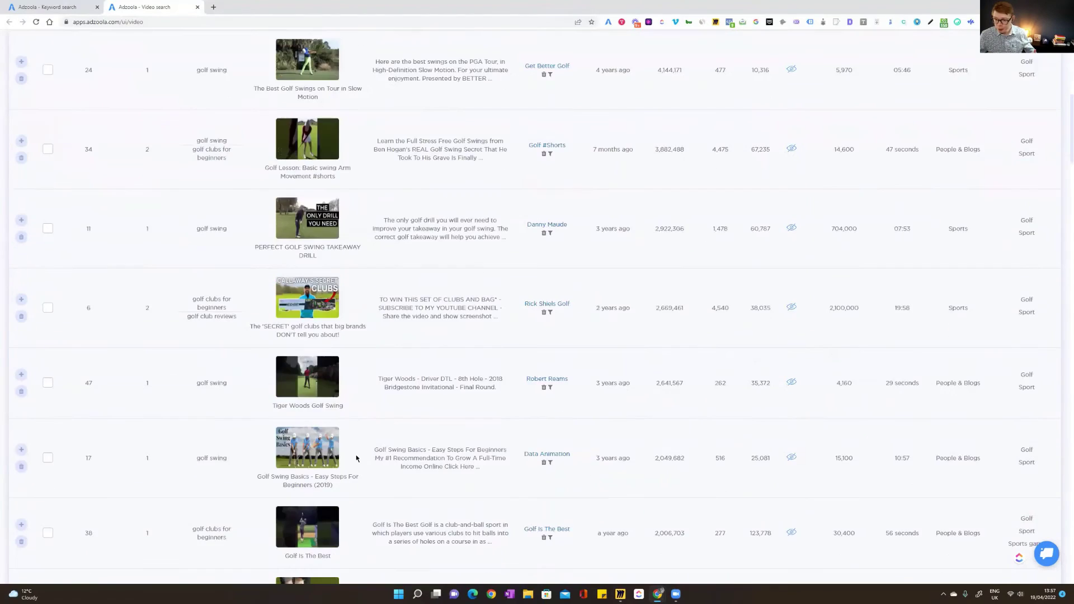
{"action": "scroll", "coordinate": [137, 408], "scroll_direction": "down", "scroll_amount": 4}
View the URL list for all the video results, then close it
{"action": "scroll", "coordinate": [125, 425], "scroll_direction": "up", "scroll_amount": 10}
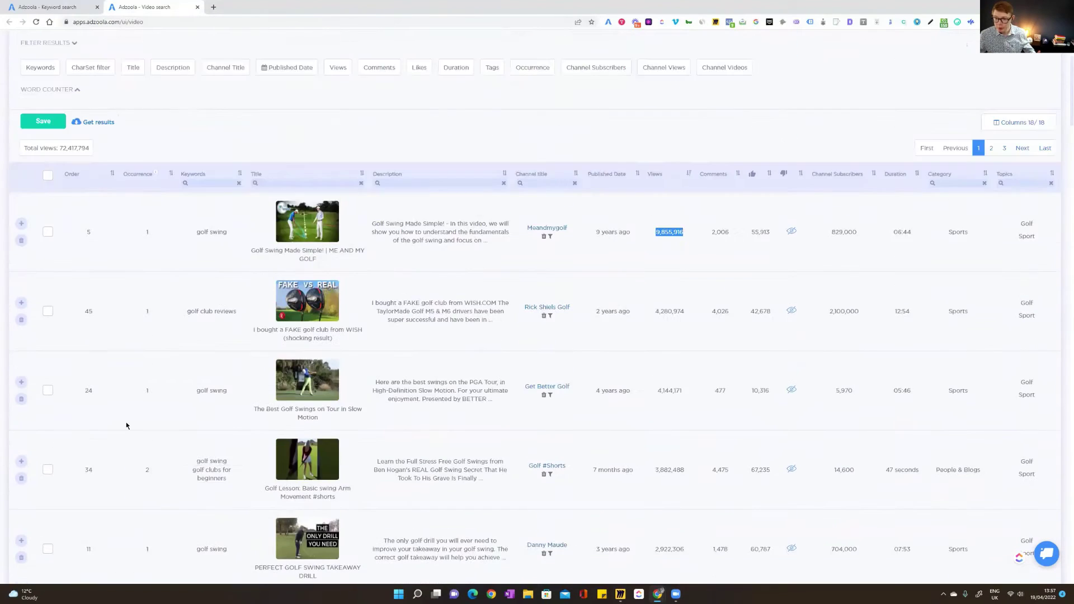
{"action": "scroll", "coordinate": [126, 425], "scroll_direction": "up", "scroll_amount": 2}
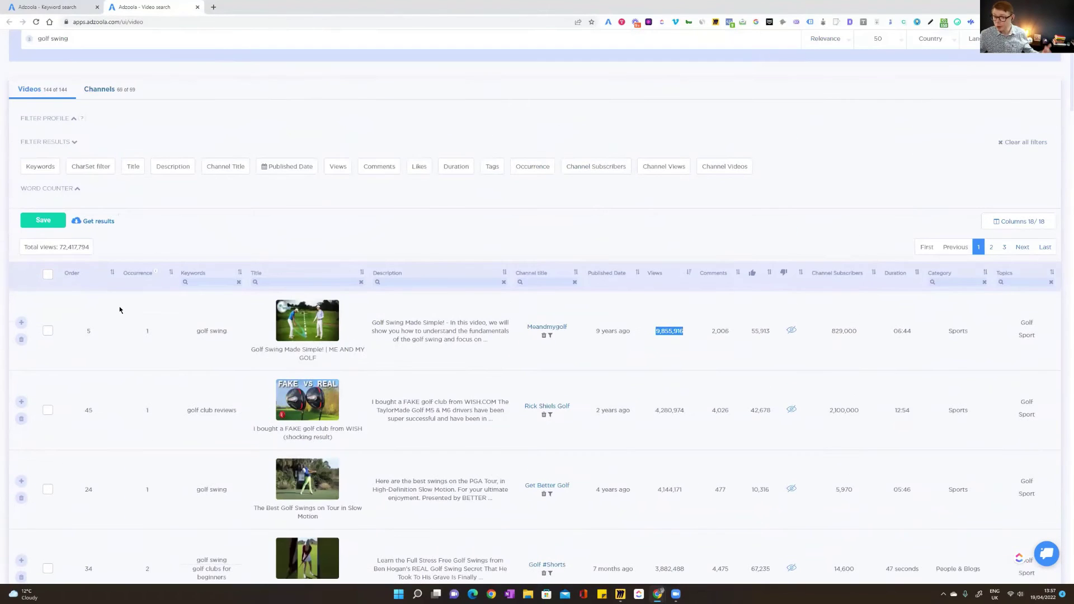
{"action": "left_click", "coordinate": [94, 221]}
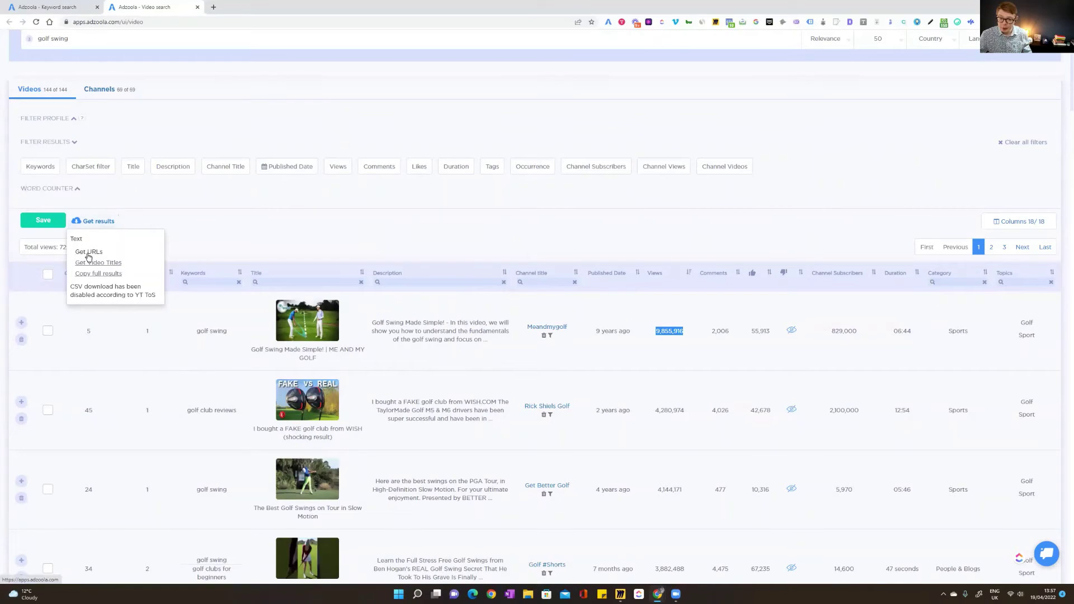
{"action": "left_click", "coordinate": [89, 253]}
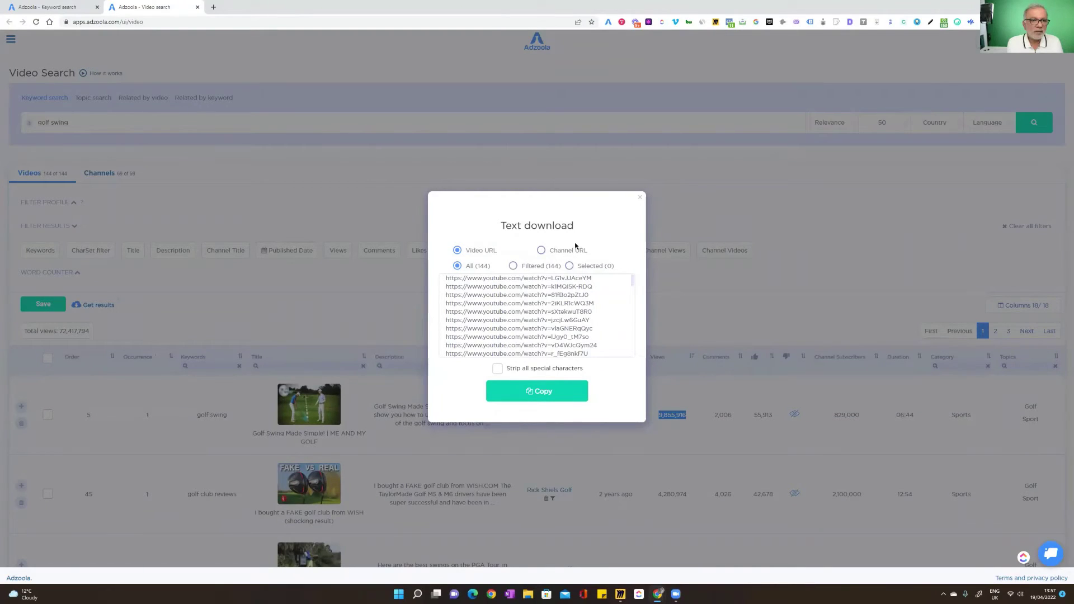
{"action": "left_click", "coordinate": [637, 200]}
{"action": "scroll", "coordinate": [632, 203], "scroll_direction": "down", "scroll_amount": 2}
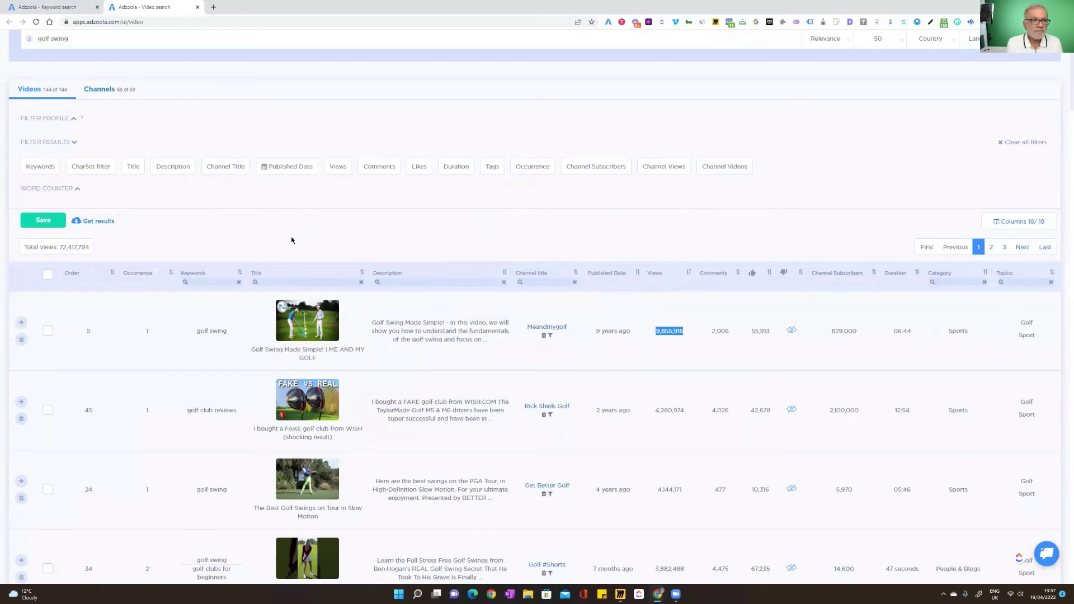
Check the full list of keywords used for the current video search
{"action": "scroll", "coordinate": [76, 222], "scroll_direction": "up", "scroll_amount": 2}
{"action": "left_click", "coordinate": [76, 128]}
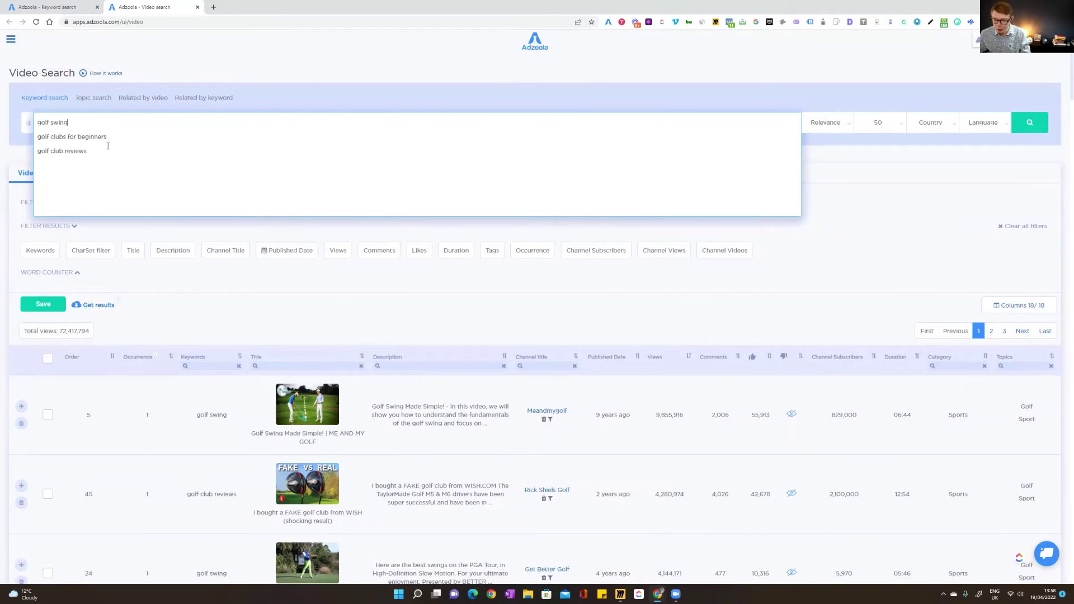
{"action": "left_click", "coordinate": [132, 335]}
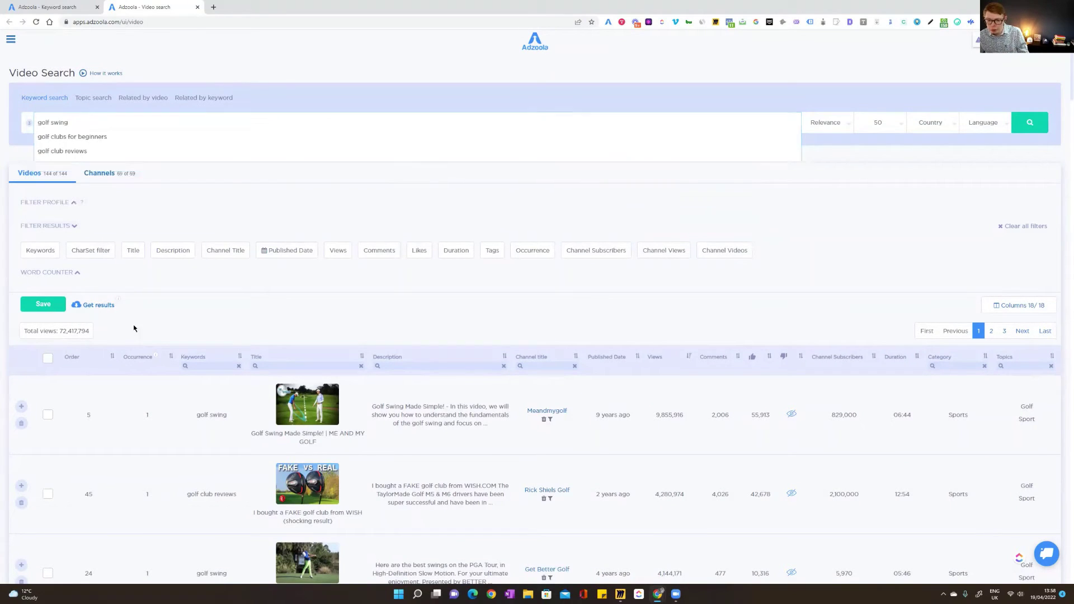
Sort the videos by occurrence from highest to lowest and review which keywords the top videos match
{"action": "left_click", "coordinate": [139, 361]}
{"action": "left_click", "coordinate": [139, 362]}
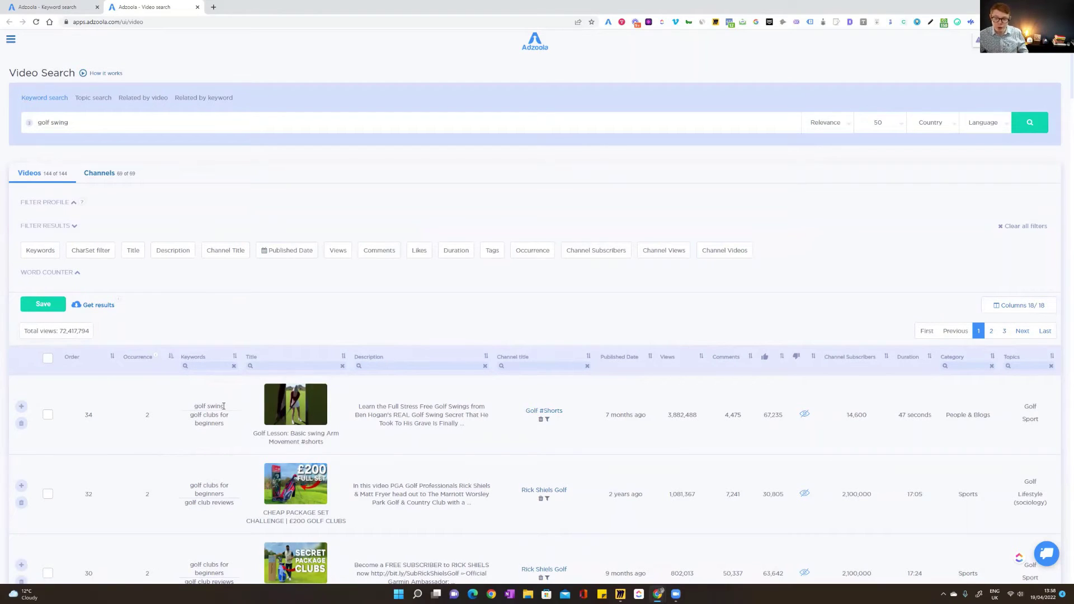
{"action": "scroll", "coordinate": [224, 406], "scroll_direction": "down", "scroll_amount": 3}
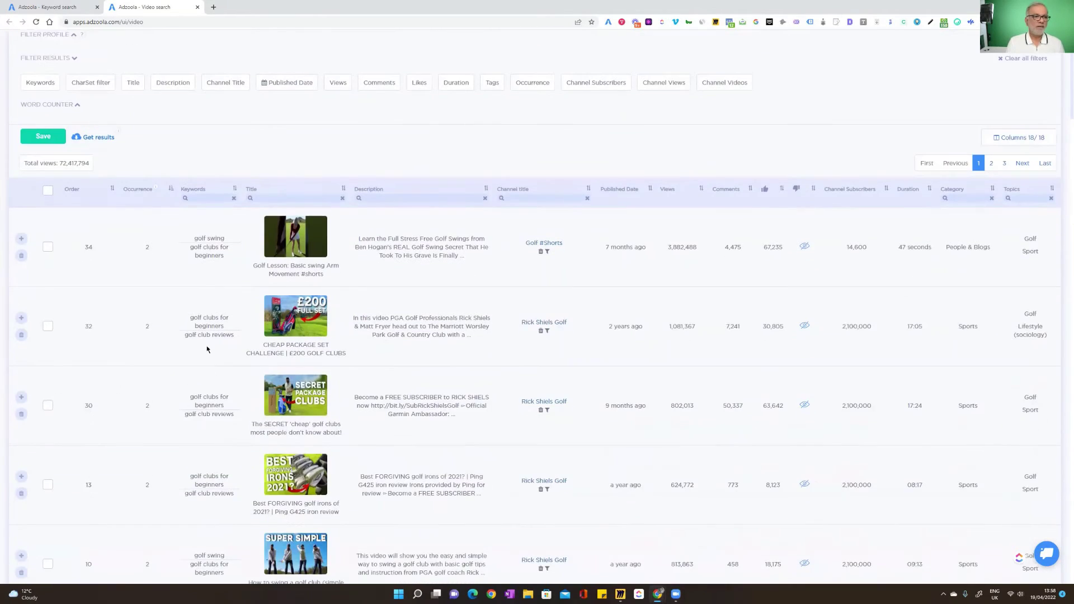
{"action": "scroll", "coordinate": [222, 442], "scroll_direction": "down", "scroll_amount": 2}
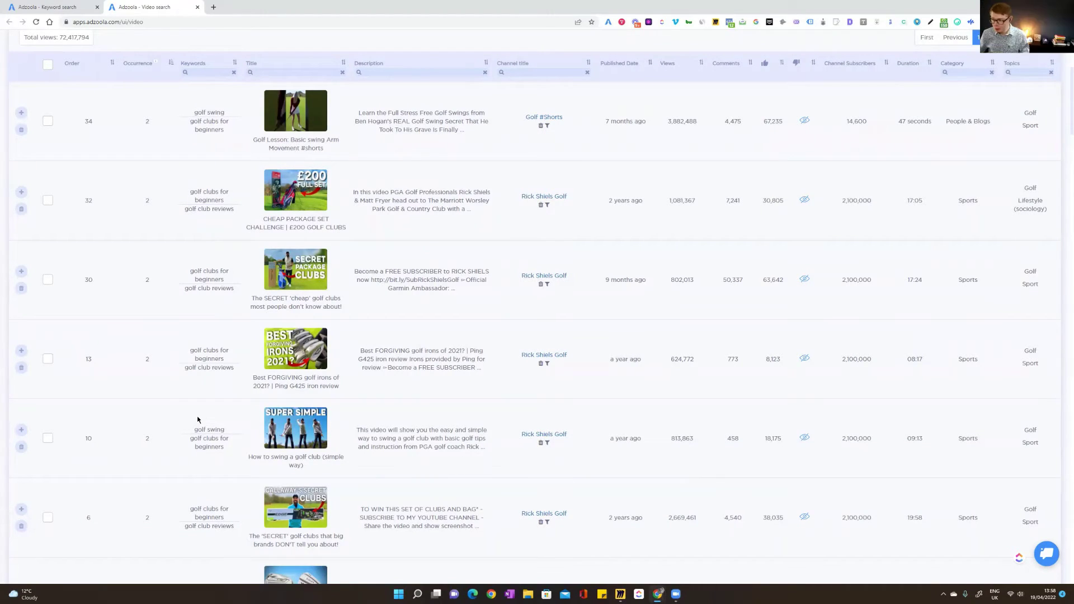
{"action": "scroll", "coordinate": [159, 413], "scroll_direction": "up", "scroll_amount": 1}
{"action": "scroll", "coordinate": [159, 412], "scroll_direction": "up", "scroll_amount": 5}
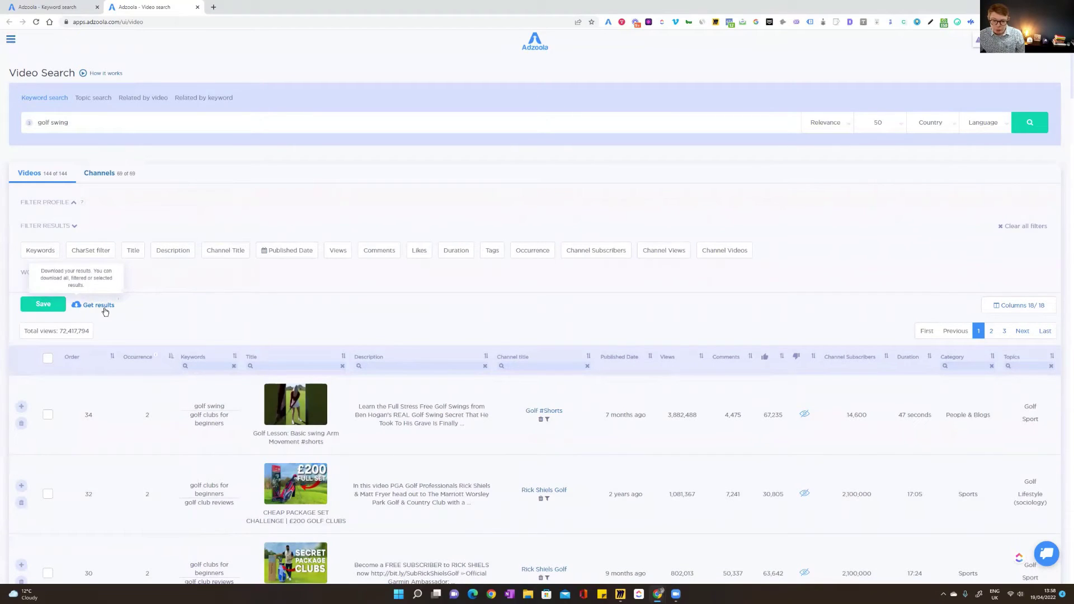
Filter the videos to those with an occurrence of 2 and review the matching rows
{"action": "left_click", "coordinate": [534, 251]}
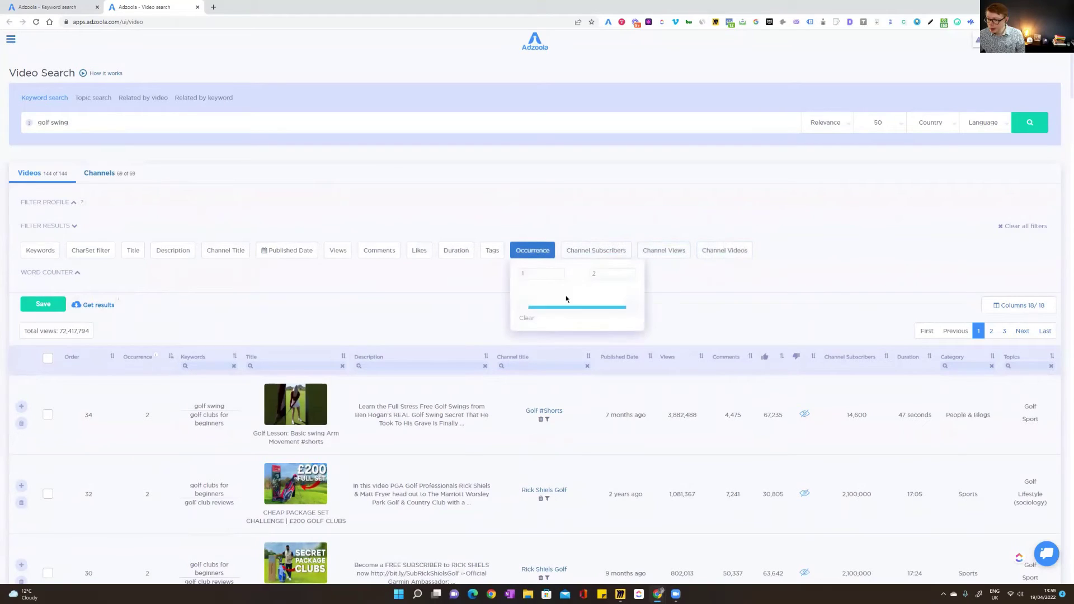
{"action": "left_click_drag", "start_coordinate": [535, 306], "coordinate": [582, 309]}
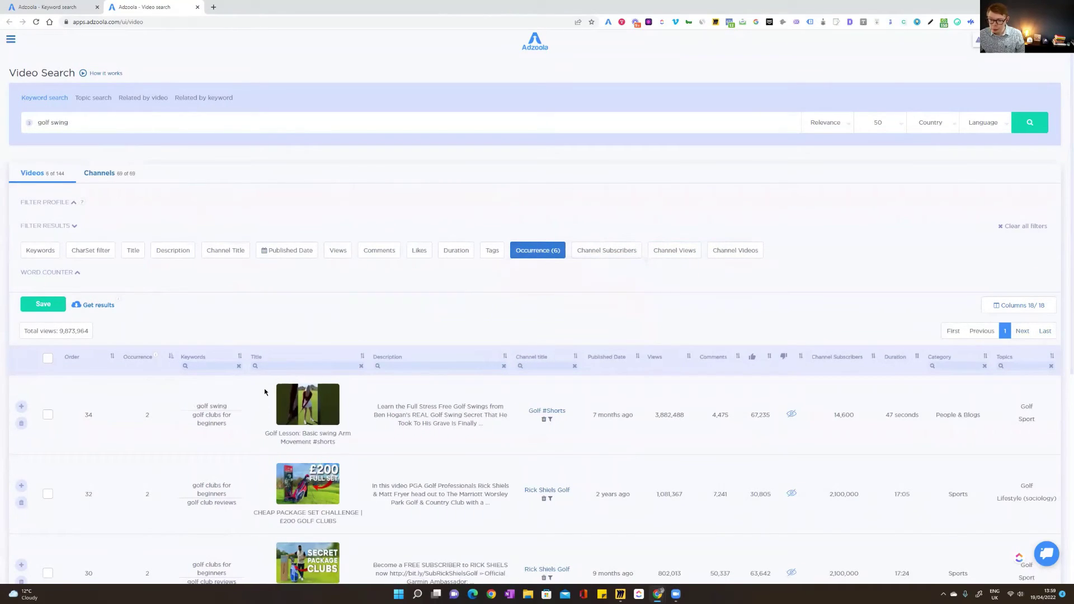
{"action": "scroll", "coordinate": [268, 388], "scroll_direction": "down", "scroll_amount": 3}
{"action": "scroll", "coordinate": [264, 389], "scroll_direction": "down", "scroll_amount": 2}
{"action": "scroll", "coordinate": [264, 389], "scroll_direction": "up", "scroll_amount": 4}
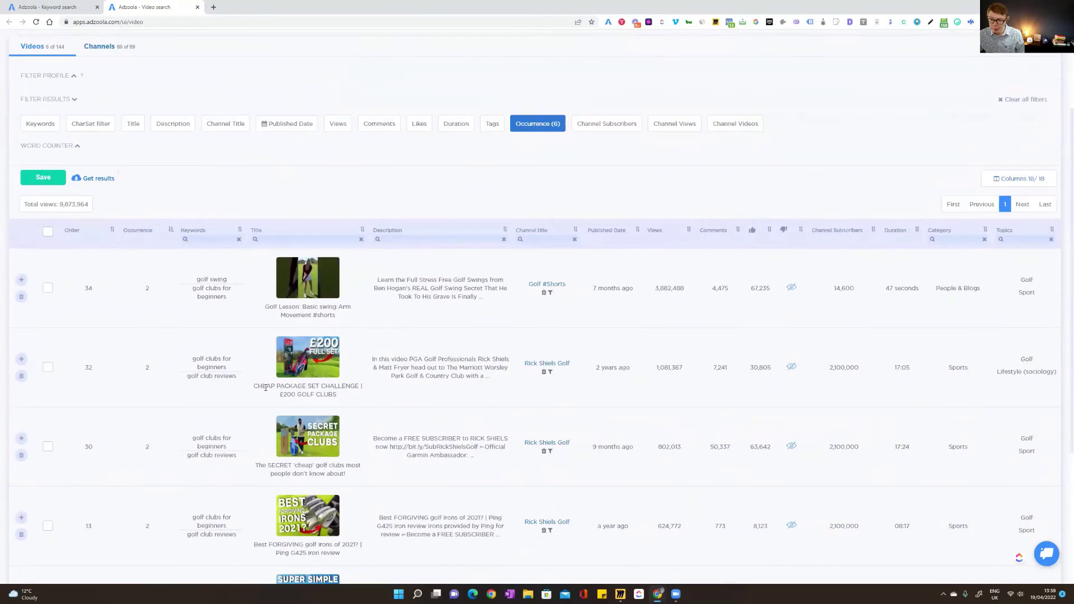
{"action": "scroll", "coordinate": [265, 389], "scroll_direction": "down", "scroll_amount": 2}
{"action": "scroll", "coordinate": [266, 390], "scroll_direction": "down", "scroll_amount": 1}
{"action": "scroll", "coordinate": [224, 279], "scroll_direction": "up", "scroll_amount": 3}
Get the video titles for the filtered results only, with all special characters stripped
{"action": "left_click", "coordinate": [95, 178]}
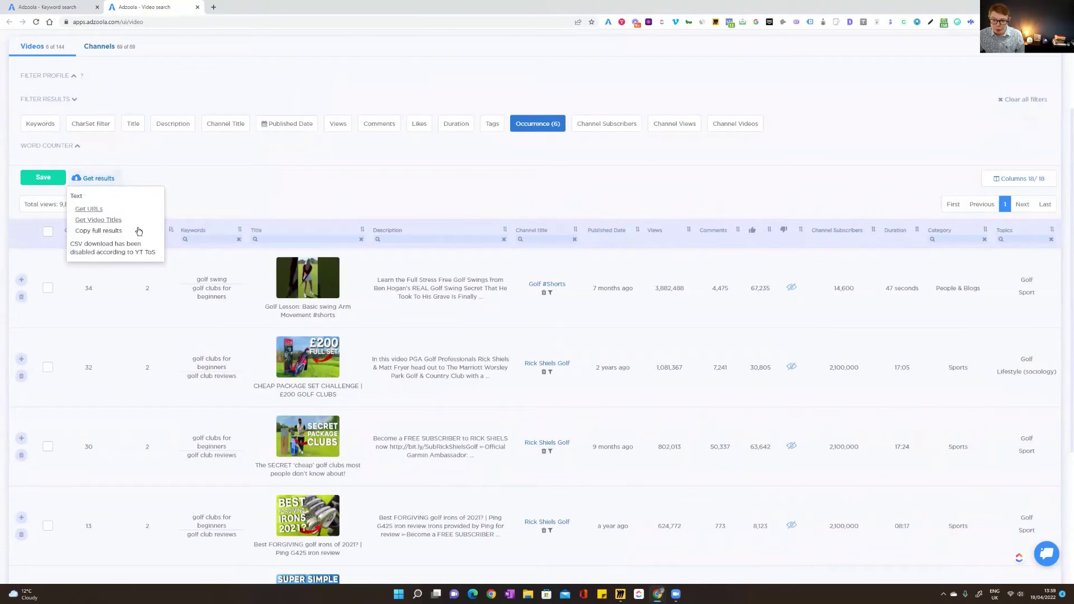
{"action": "left_click", "coordinate": [95, 221]}
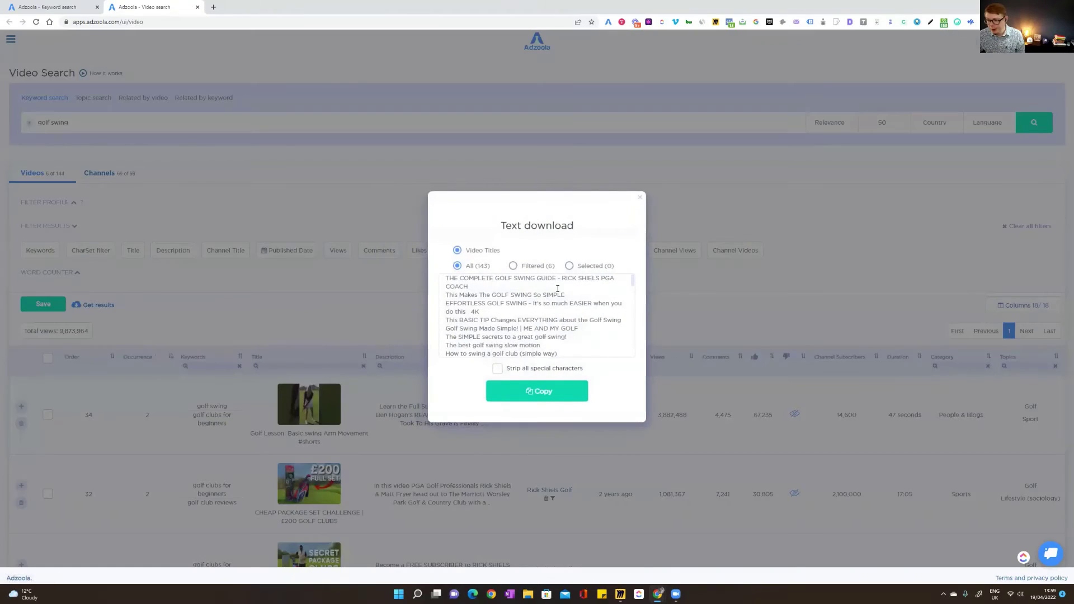
{"action": "scroll", "coordinate": [545, 302], "scroll_direction": "down", "scroll_amount": 3}
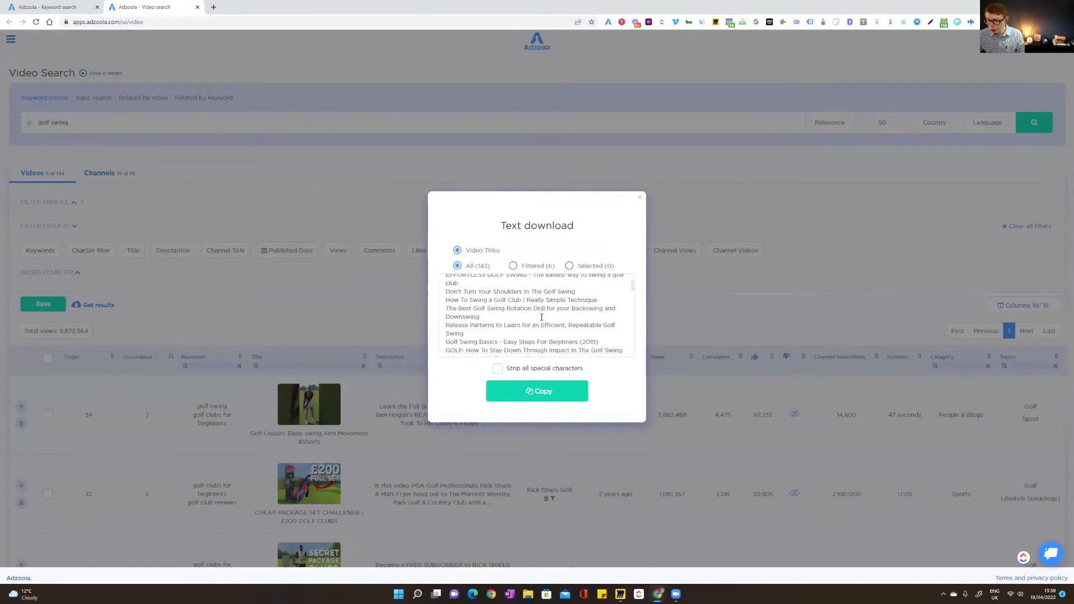
{"action": "scroll", "coordinate": [546, 286], "scroll_direction": "up", "scroll_amount": 3}
{"action": "left_click", "coordinate": [514, 266]}
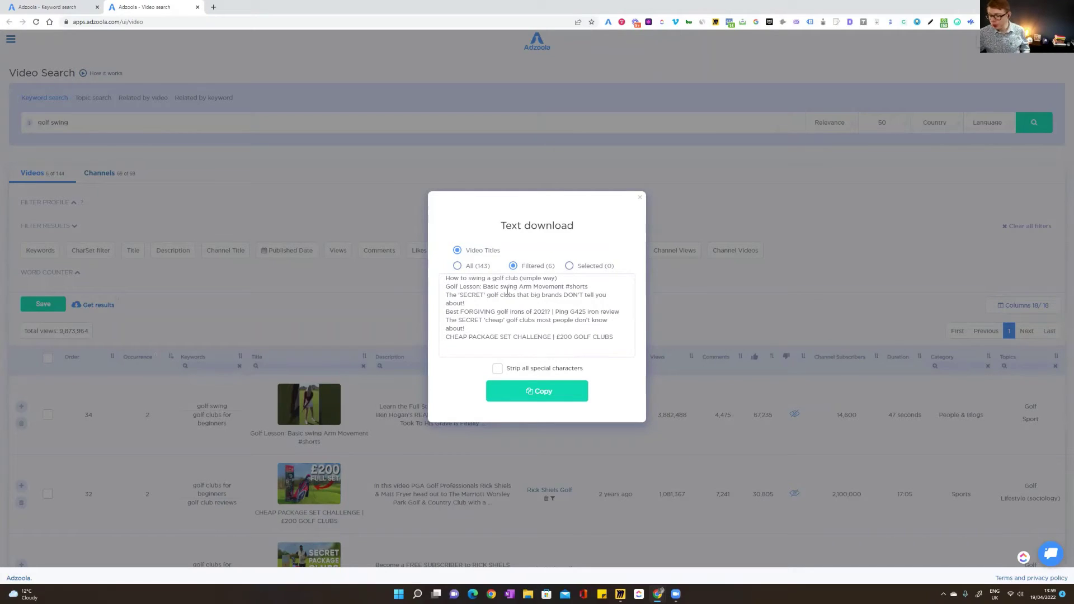
{"action": "left_click", "coordinate": [497, 369]}
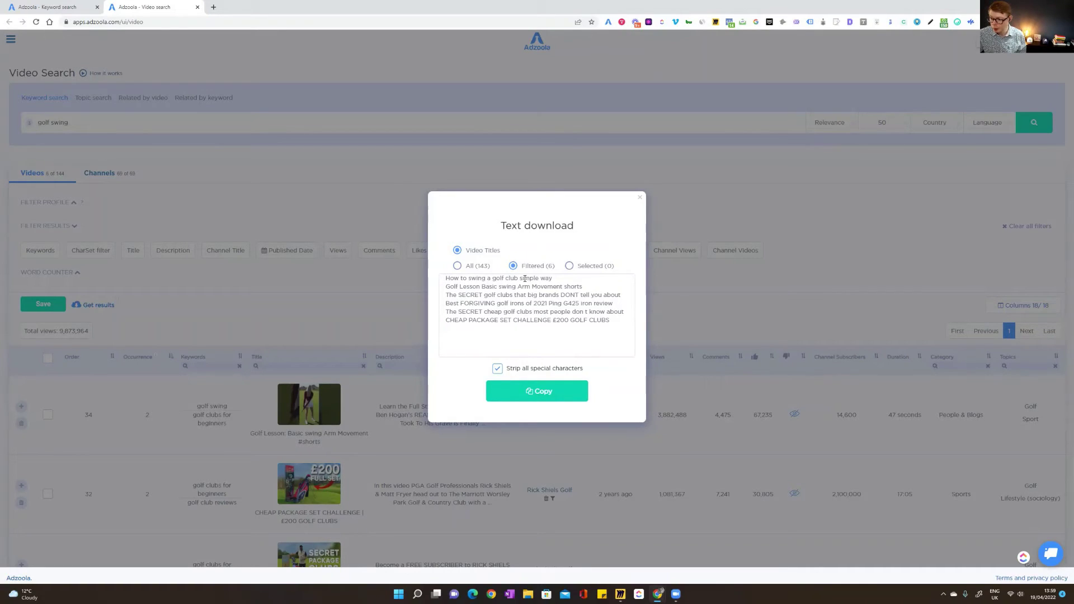
Remove "simple way" from the first title and "Arm Movement shorts" from the second, then close the title list
{"action": "left_click_drag", "start_coordinate": [519, 278], "coordinate": [562, 279]}
{"action": "key", "text": "BackSpace"}
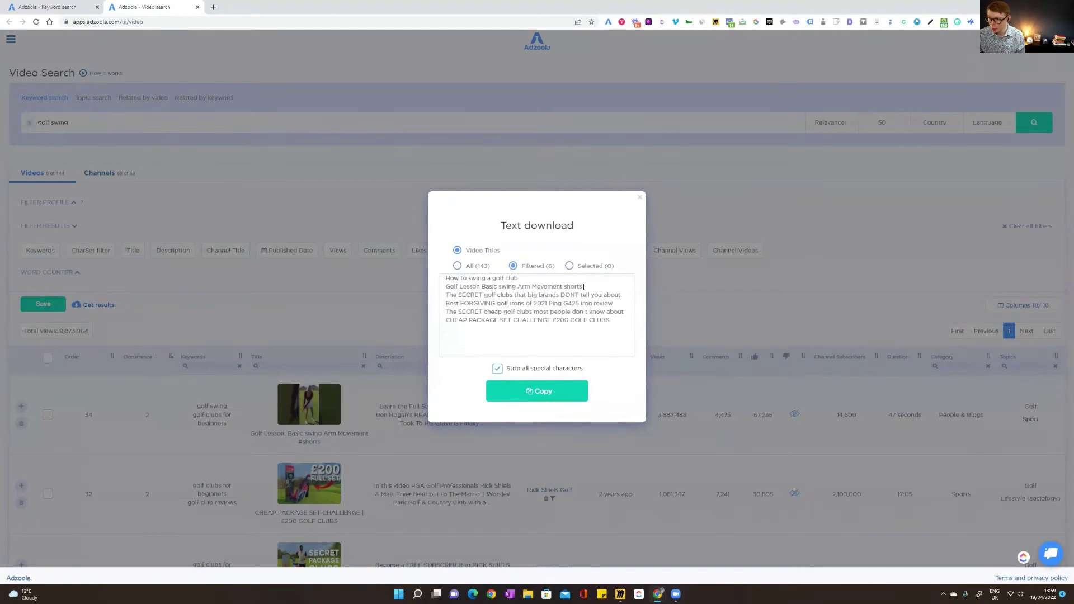
{"action": "left_click_drag", "start_coordinate": [582, 287], "coordinate": [518, 286]}
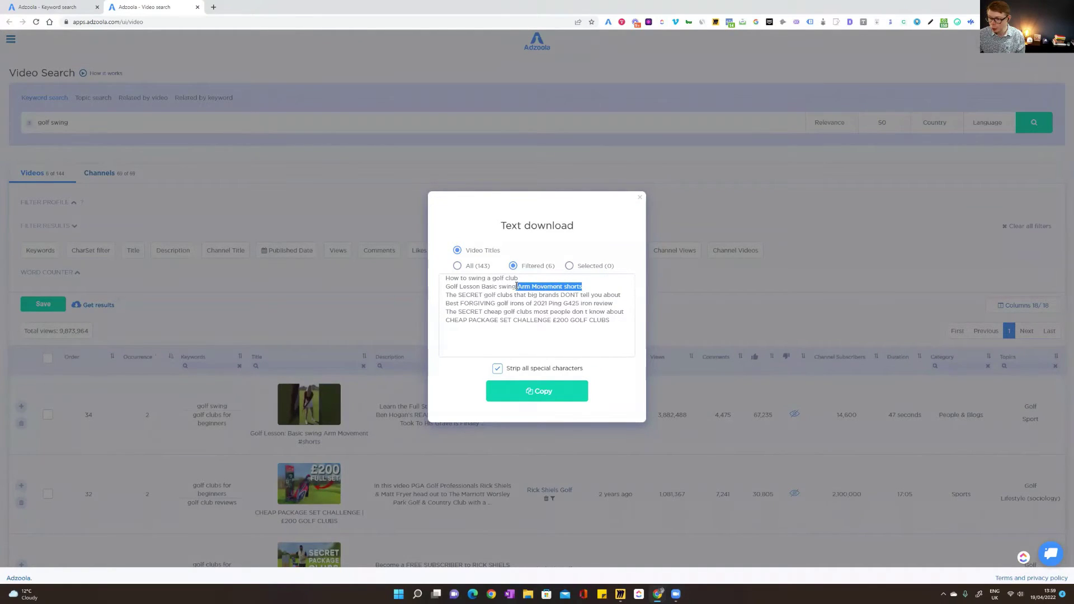
{"action": "key", "text": "BackSpace"}
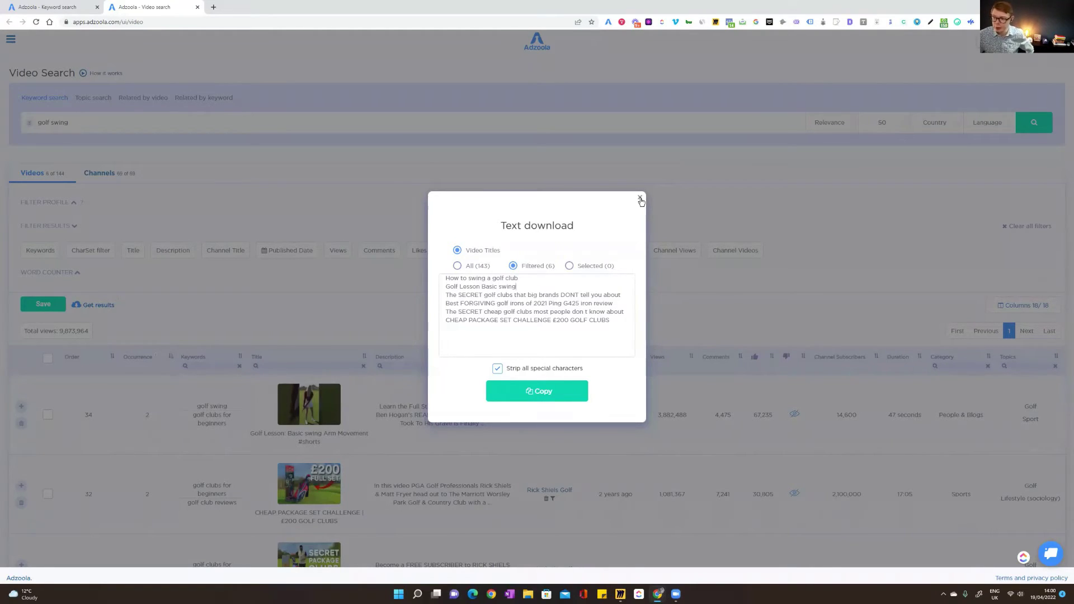
{"action": "left_click", "coordinate": [640, 201]}
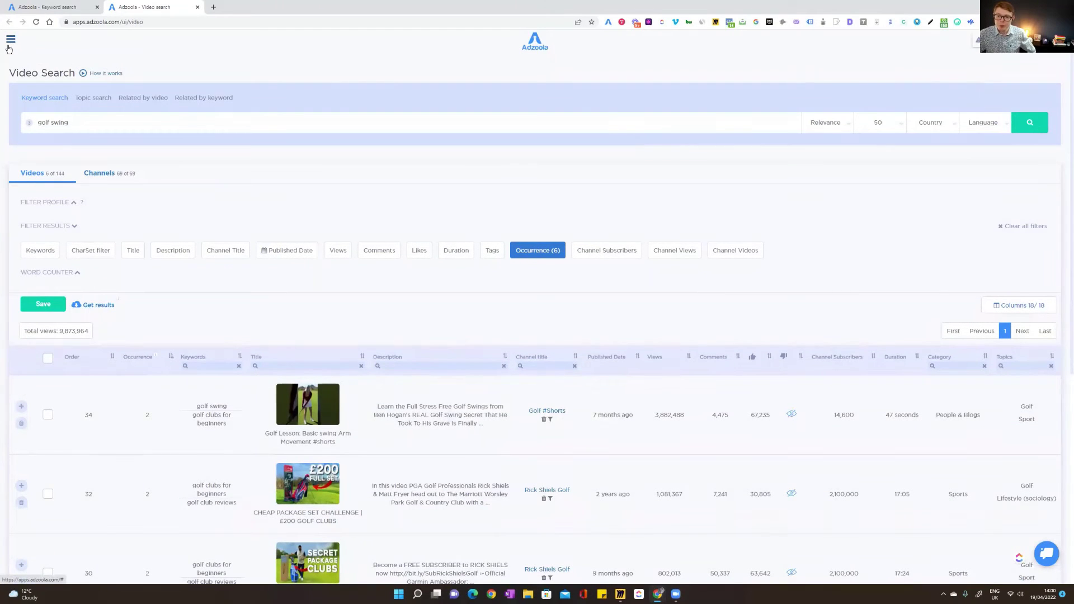
Run a Related Searches keyword search for "golf swing" in English for the United States
{"action": "left_click", "coordinate": [9, 49]}
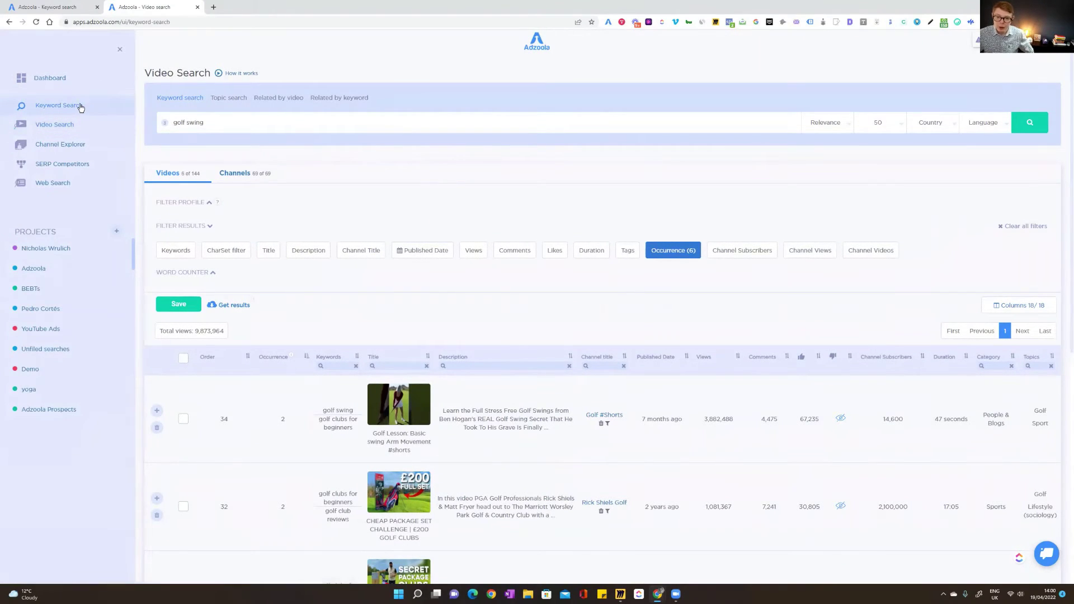
{"action": "left_click", "coordinate": [74, 106]}
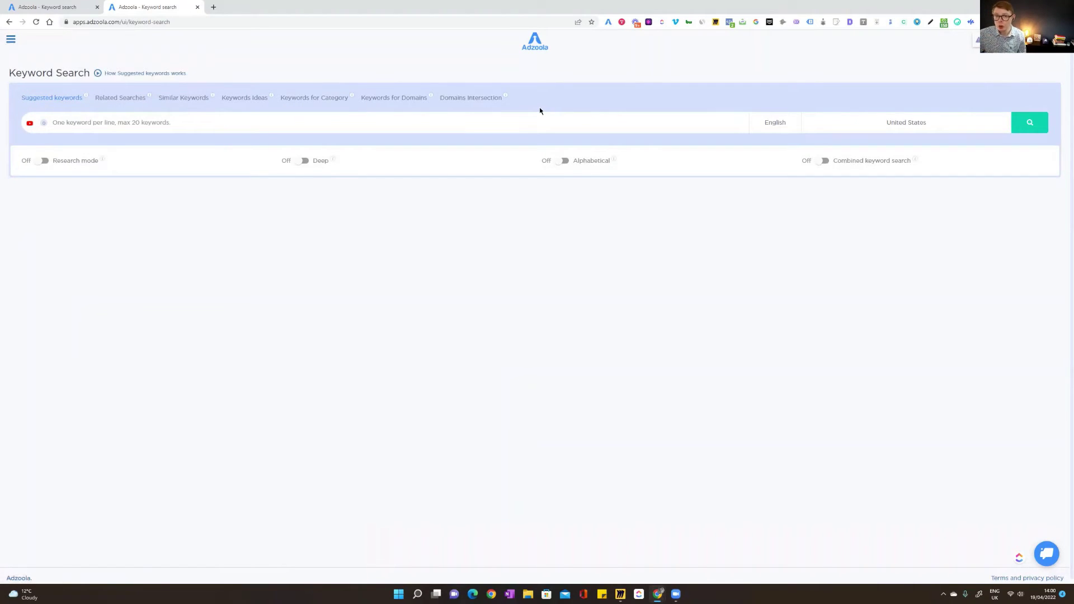
{"action": "left_click", "coordinate": [136, 102]}
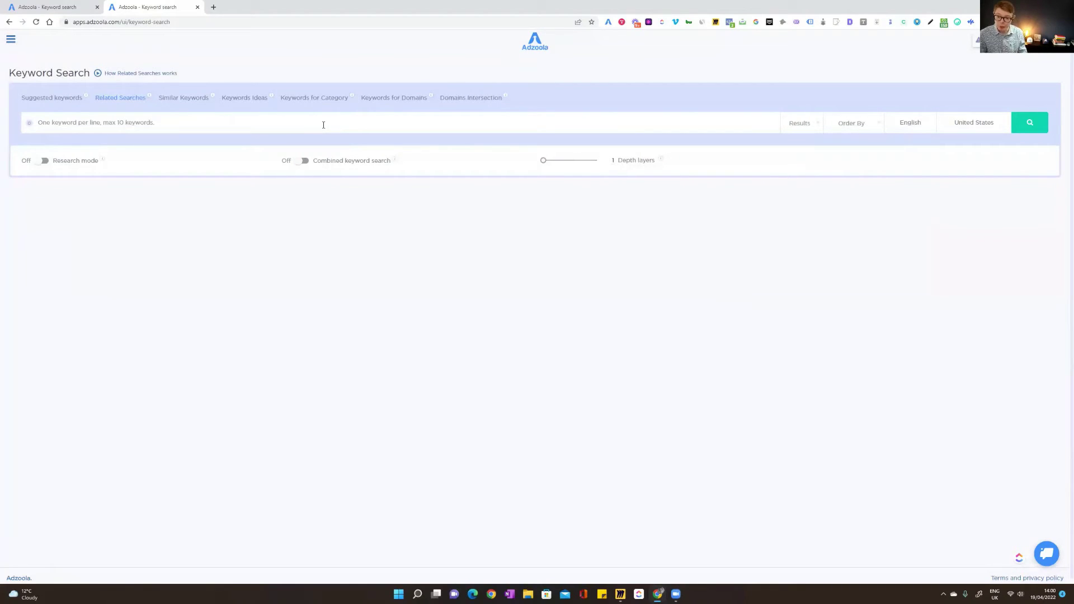
{"action": "left_click", "coordinate": [208, 124]}
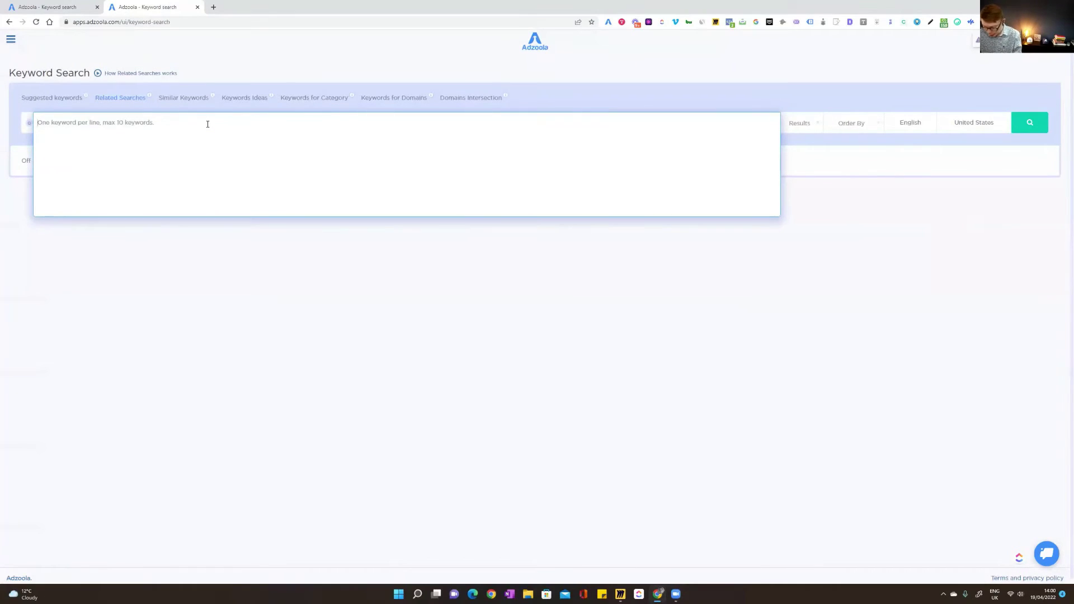
{"action": "type", "text": "golf"}
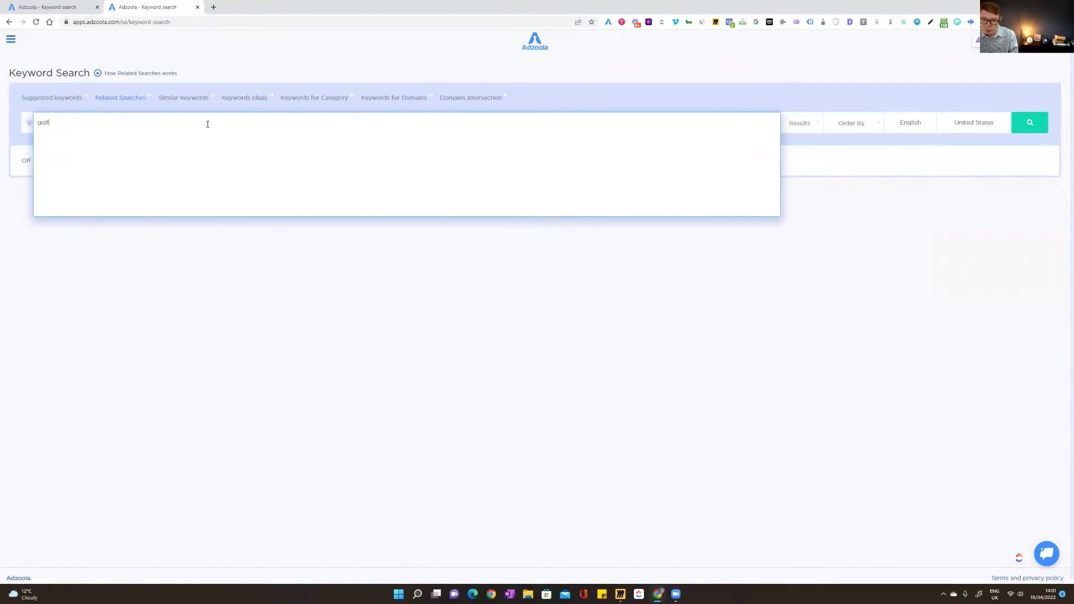
{"action": "type", "text": " swing"}
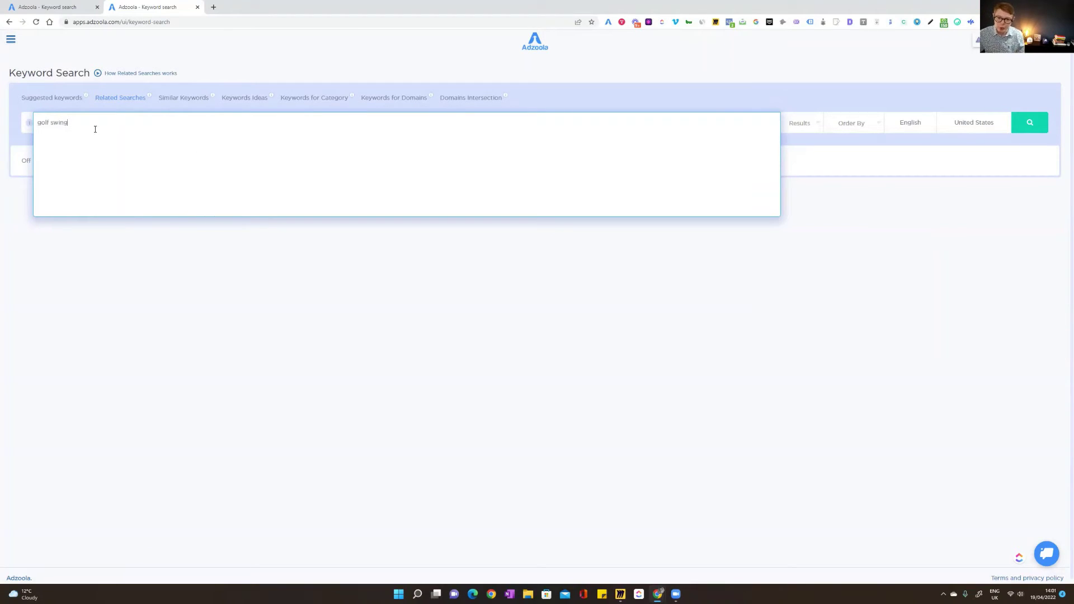
{"action": "left_click", "coordinate": [85, 240]}
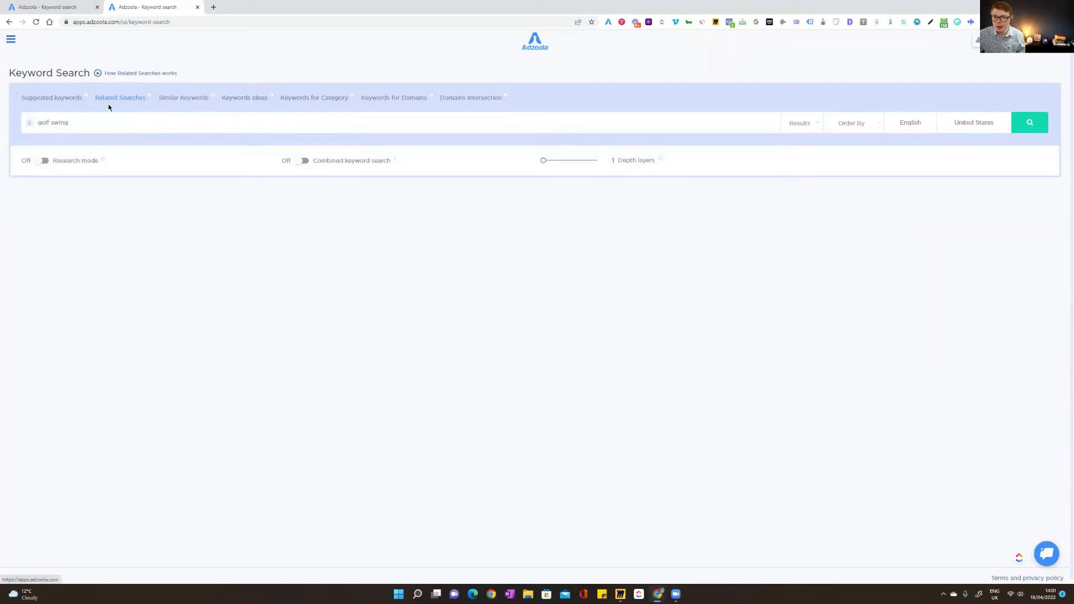
{"action": "left_click", "coordinate": [1029, 123]}
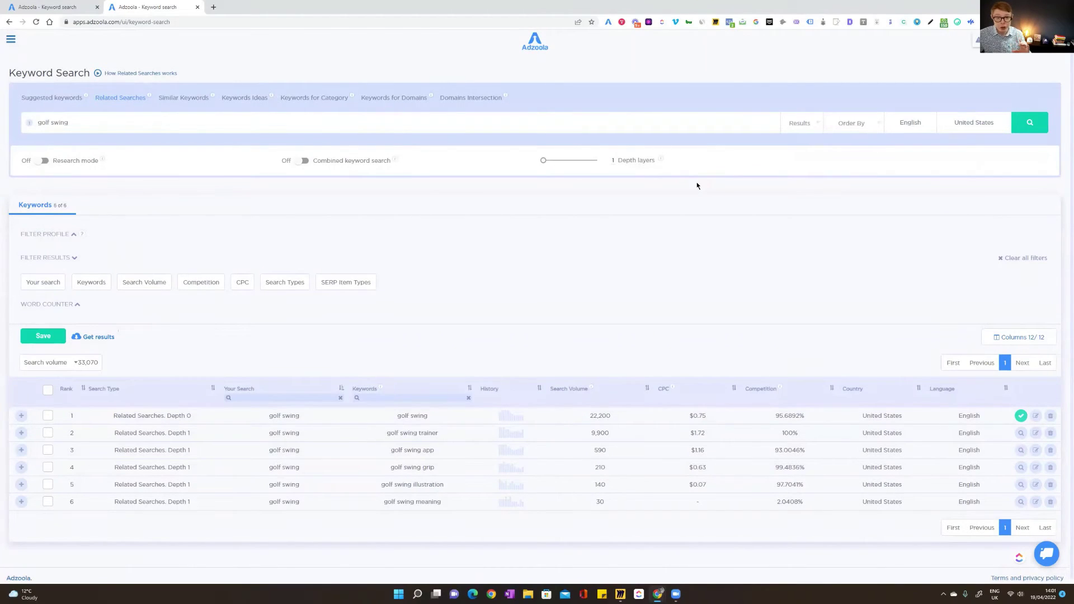
Set the related search to 3 depth layers and 1000 results
{"action": "scroll", "coordinate": [559, 274], "scroll_direction": "down", "scroll_amount": 1}
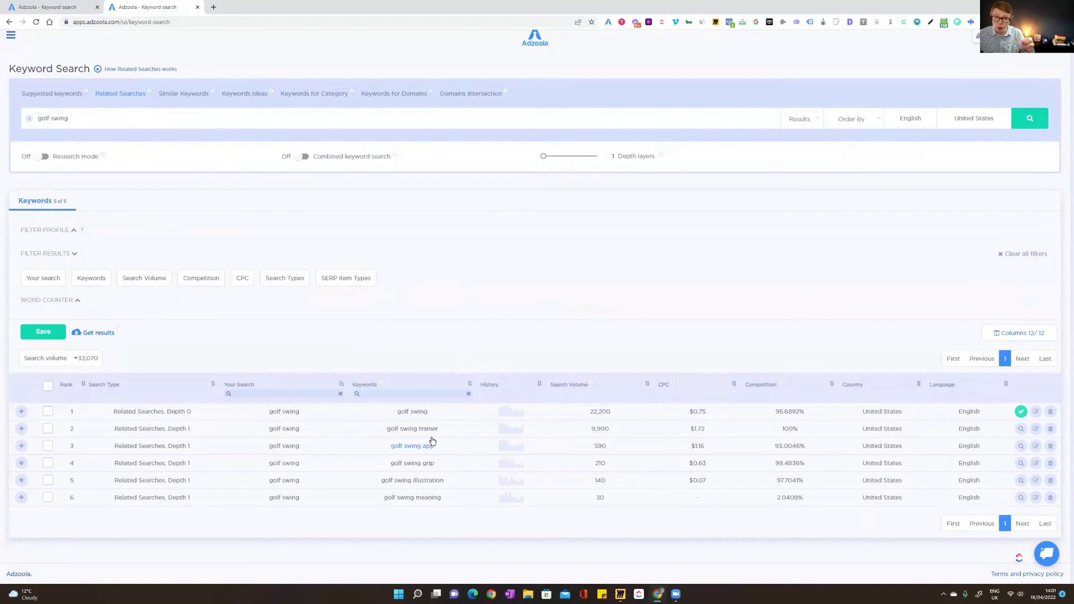
{"action": "left_click_drag", "start_coordinate": [543, 157], "coordinate": [561, 157]}
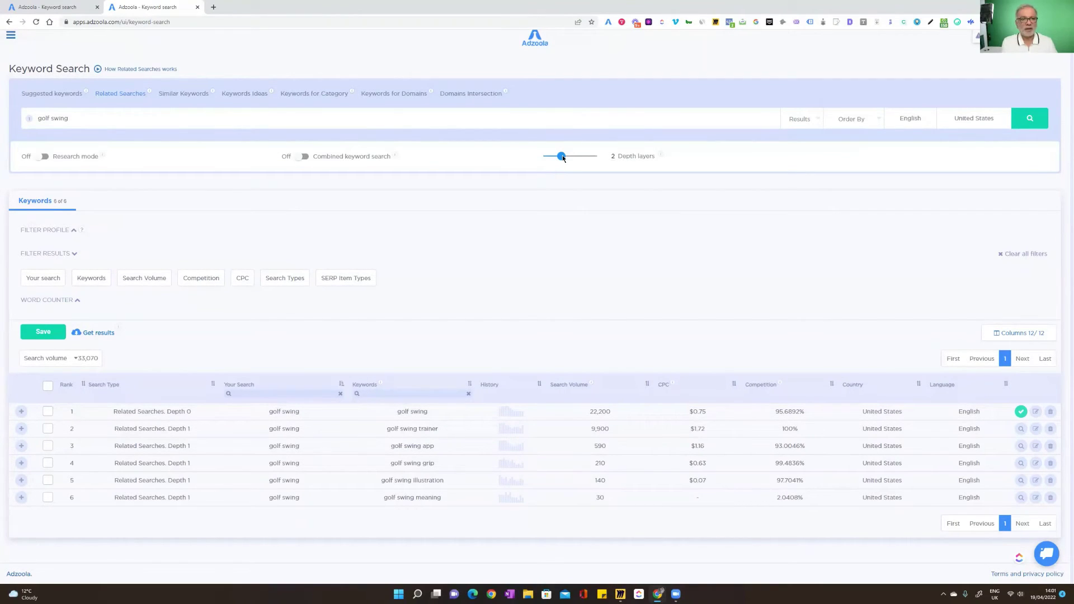
{"action": "left_click_drag", "start_coordinate": [562, 158], "coordinate": [576, 163]}
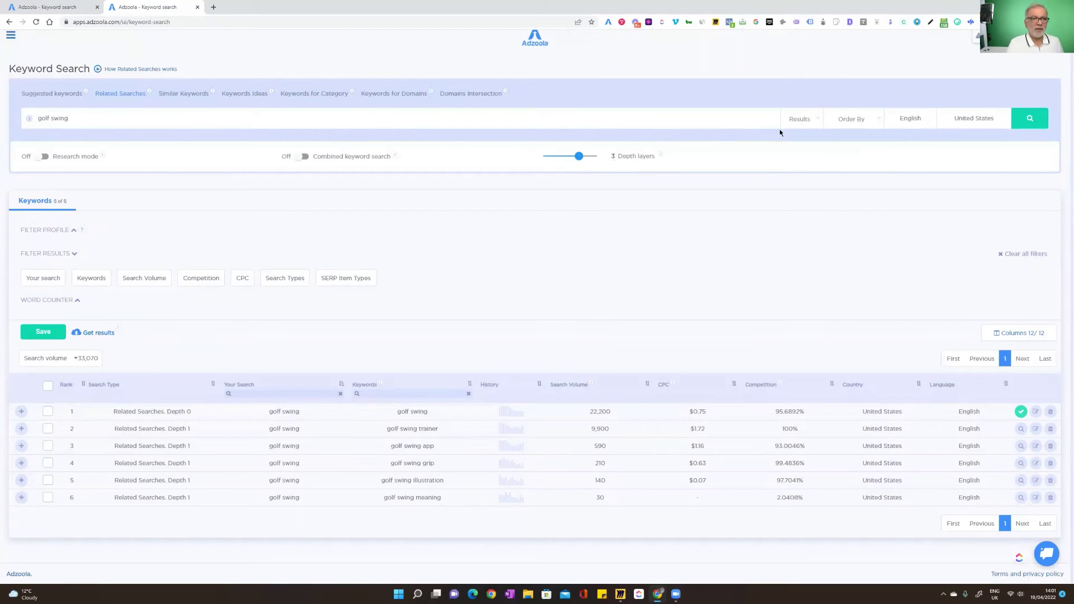
{"action": "left_click", "coordinate": [800, 119]}
{"action": "left_click", "coordinate": [803, 177]}
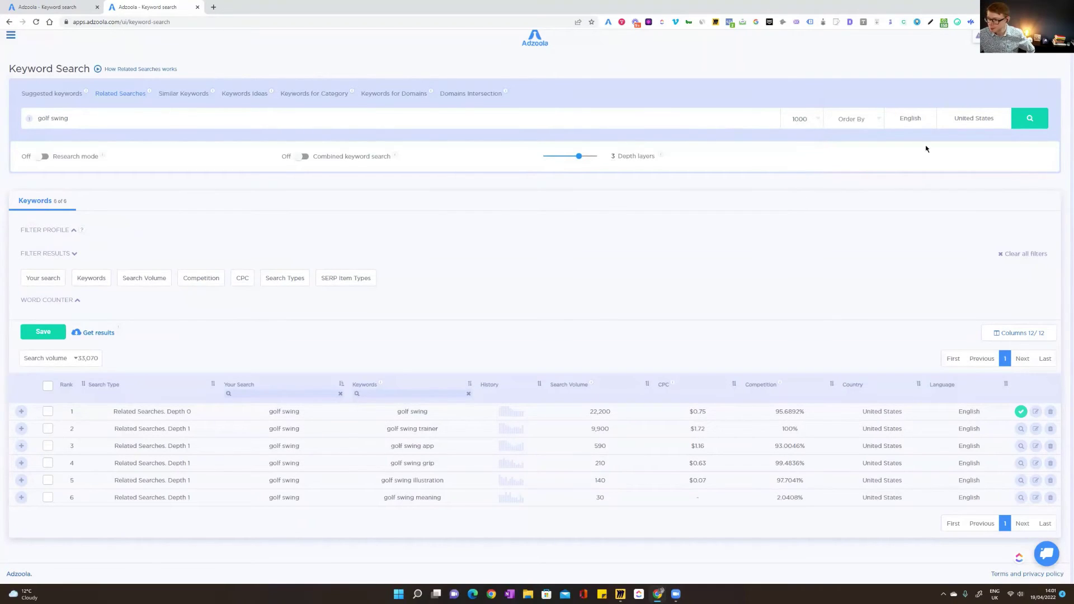
Run the related search for "golf swing" and look over the keyword results
{"action": "left_click", "coordinate": [1012, 120]}
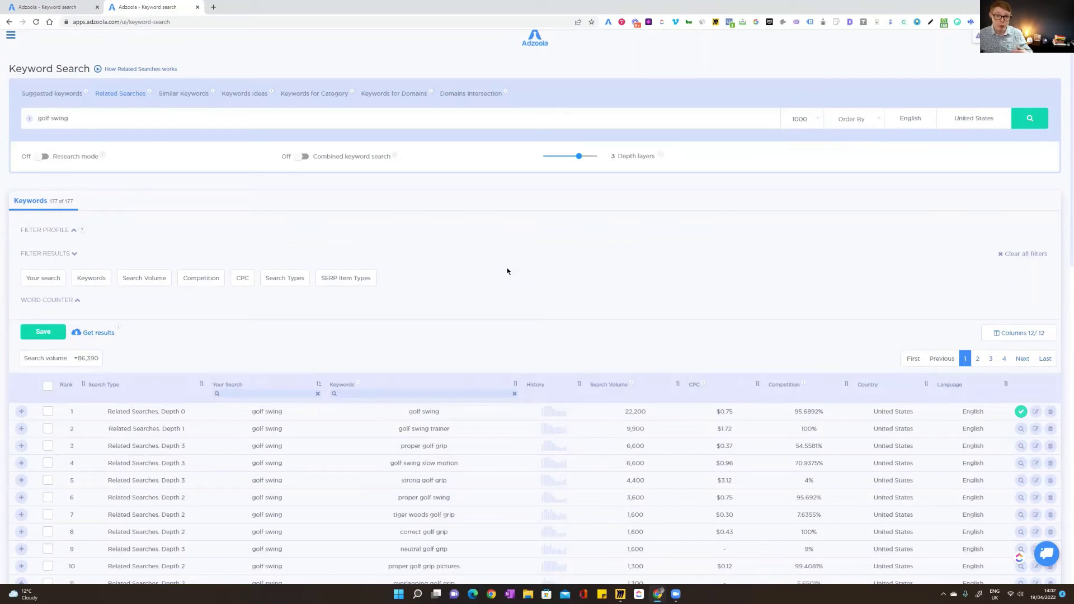
{"action": "scroll", "coordinate": [503, 271], "scroll_direction": "down", "scroll_amount": 2}
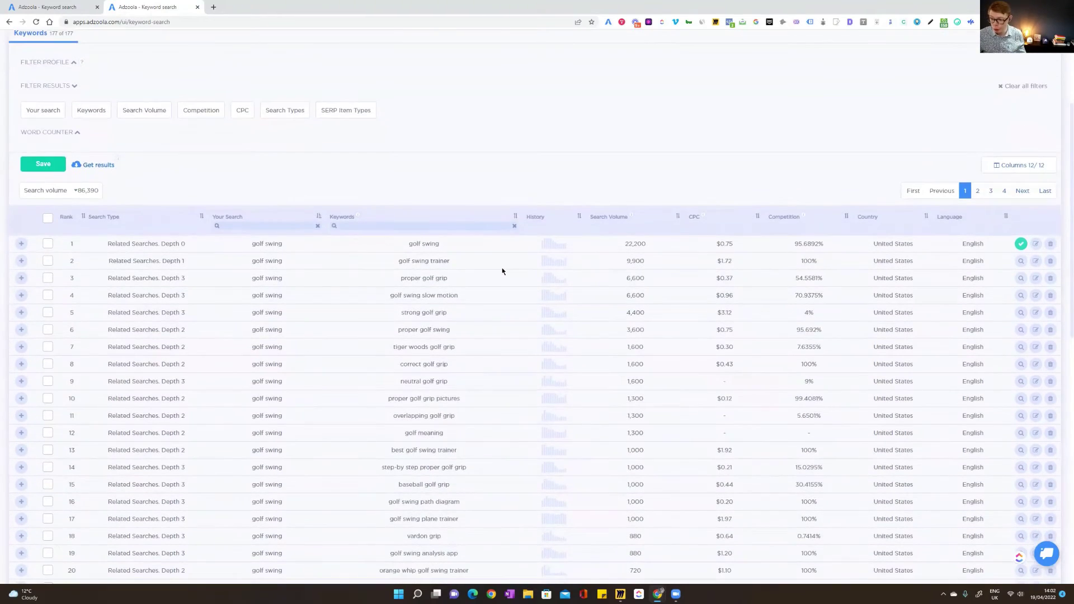
{"action": "scroll", "coordinate": [503, 272], "scroll_direction": "up", "scroll_amount": 1}
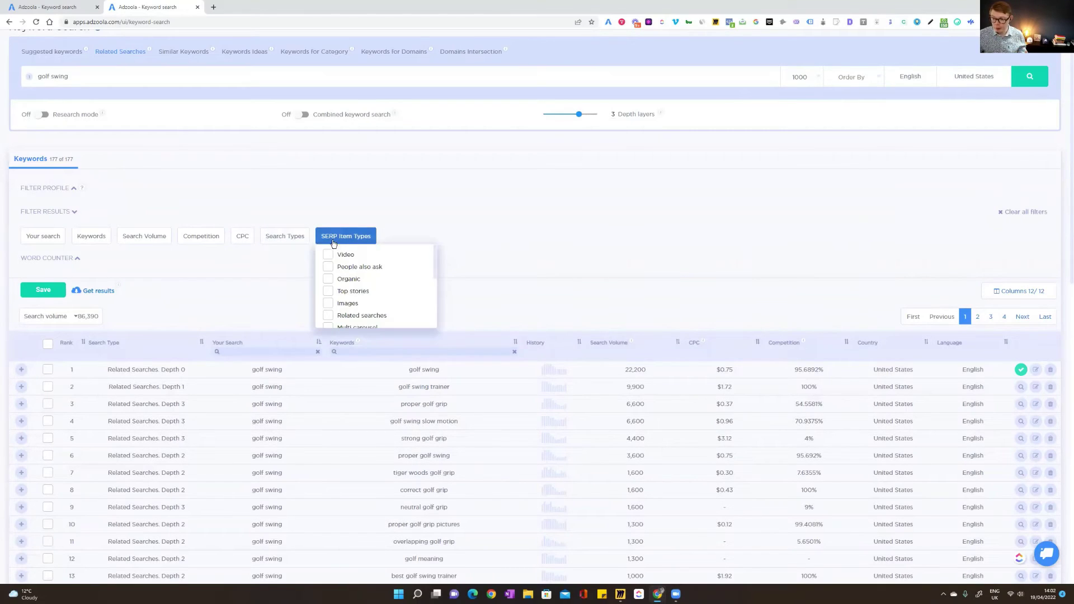
Filter the results to Related Searches Depth 2 keywords that do not contain "swing"
{"action": "mouse_move", "coordinate": [289, 242]}
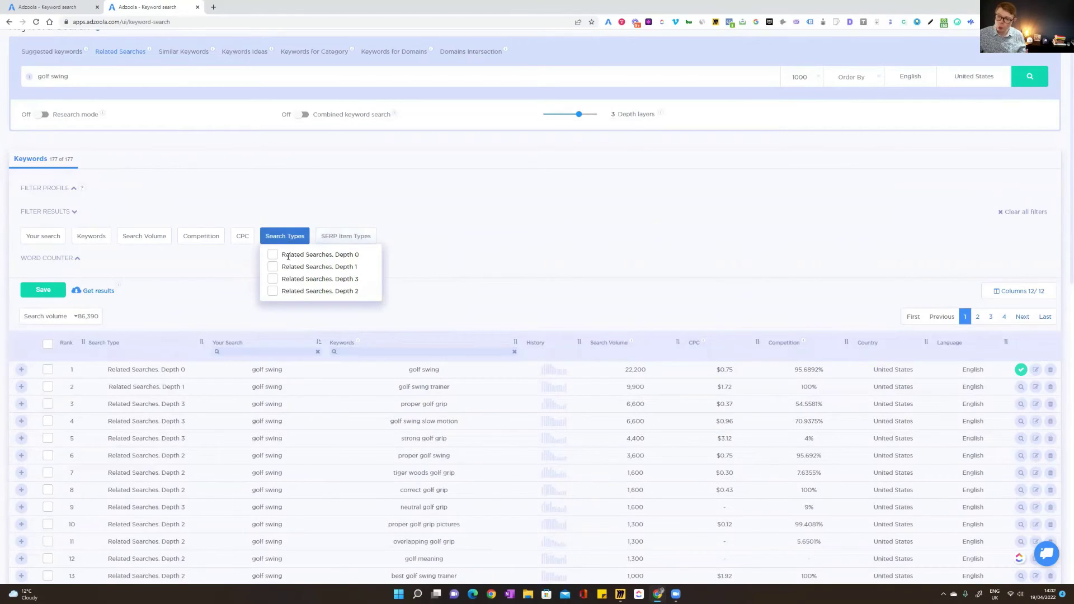
{"action": "left_click", "coordinate": [273, 291]}
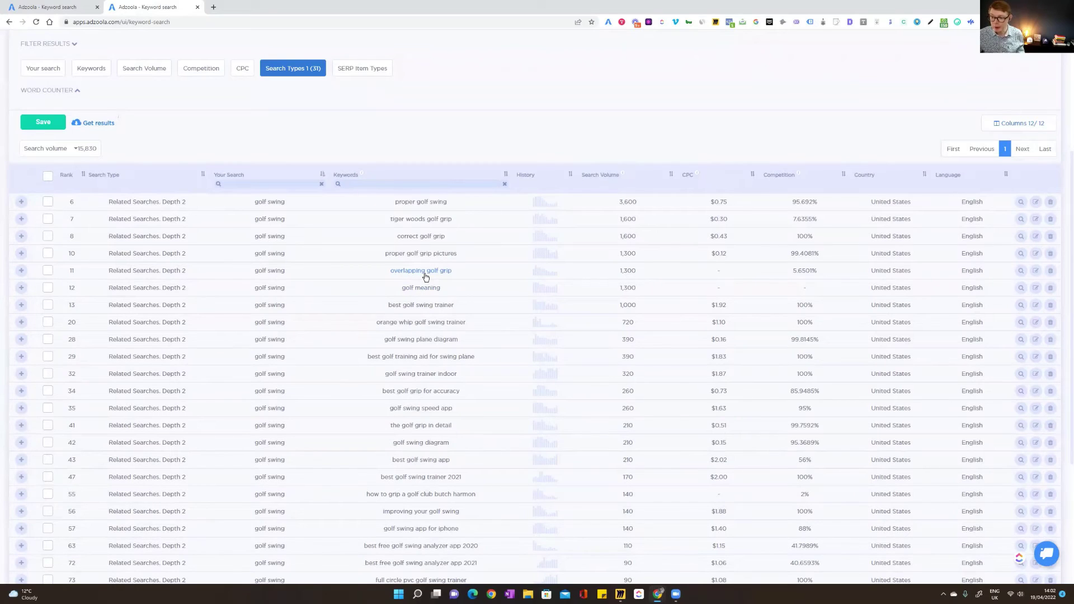
{"action": "scroll", "coordinate": [71, 91], "scroll_direction": "up", "scroll_amount": 3}
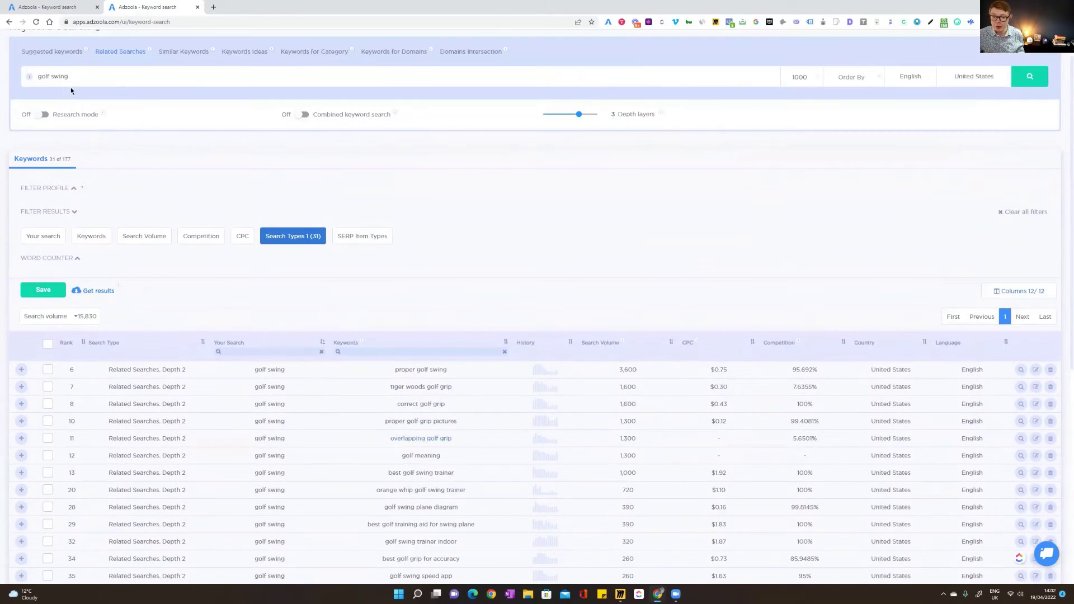
{"action": "left_click", "coordinate": [89, 240]}
{"action": "left_click", "coordinate": [108, 266]}
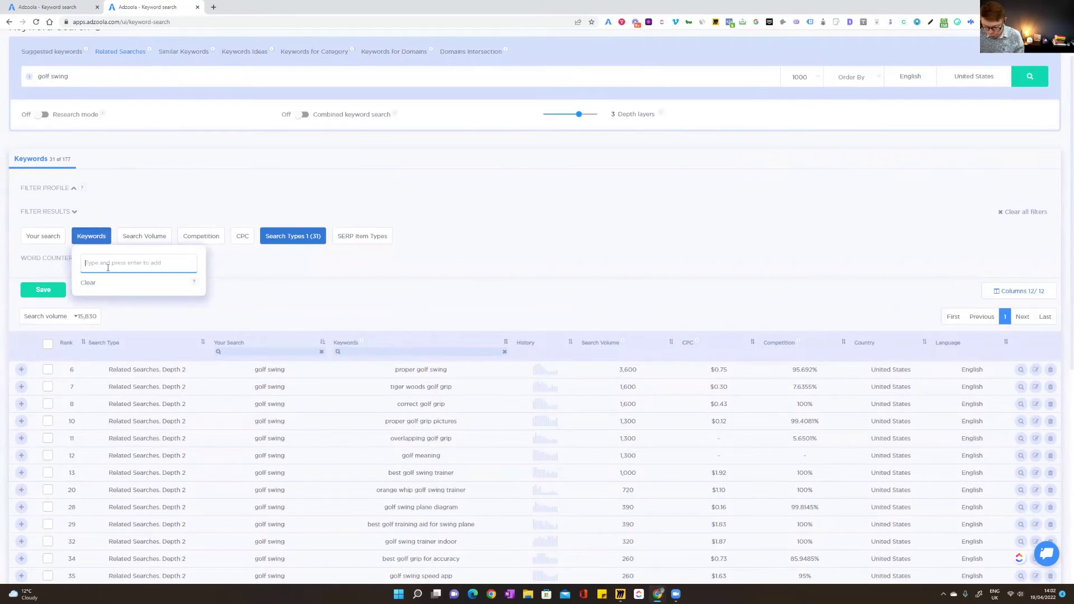
{"action": "type", "text": "grip"}
{"action": "key", "text": "Return"}
{"action": "left_click", "coordinate": [405, 287]}
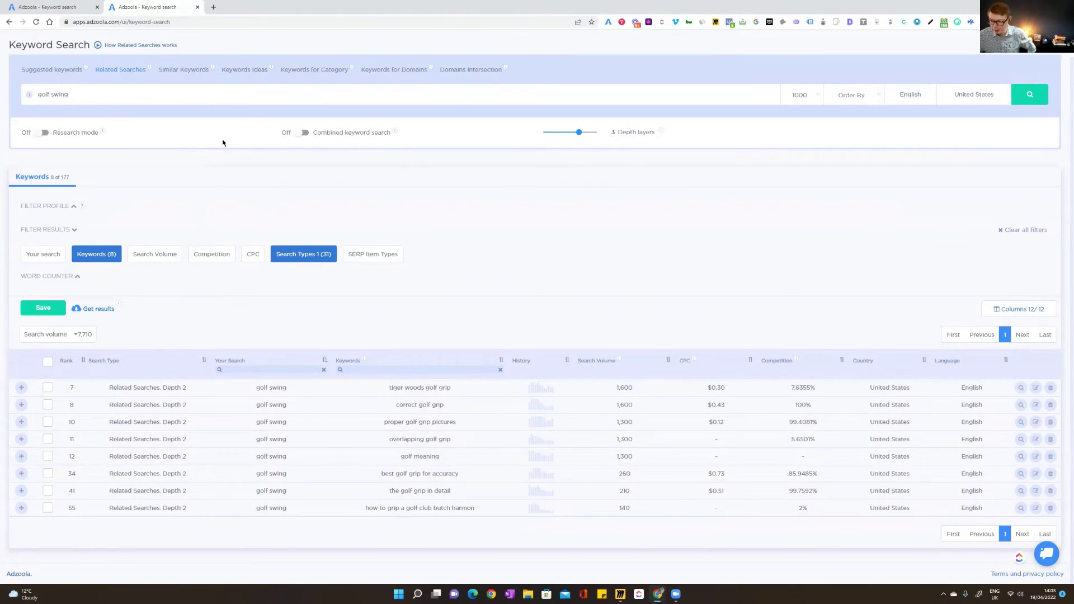
Change the search type filter from Depth 2 to Related Searches Depth 3 and look through the keywords
{"action": "left_click", "coordinate": [284, 255]}
{"action": "left_click", "coordinate": [283, 300]}
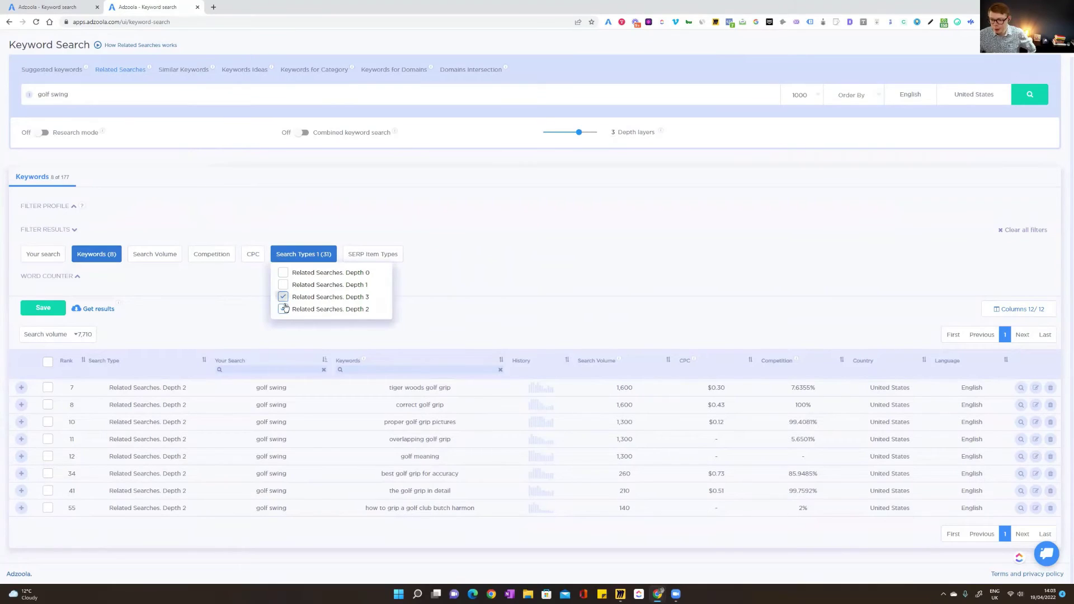
{"action": "left_click", "coordinate": [284, 309]}
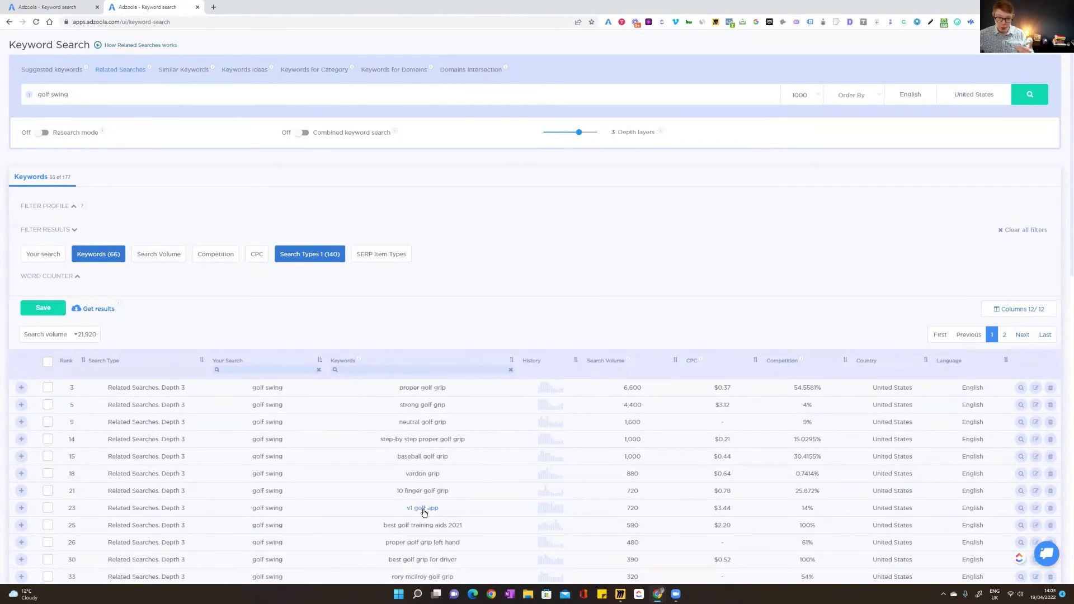
{"action": "scroll", "coordinate": [424, 513], "scroll_direction": "down", "scroll_amount": 3}
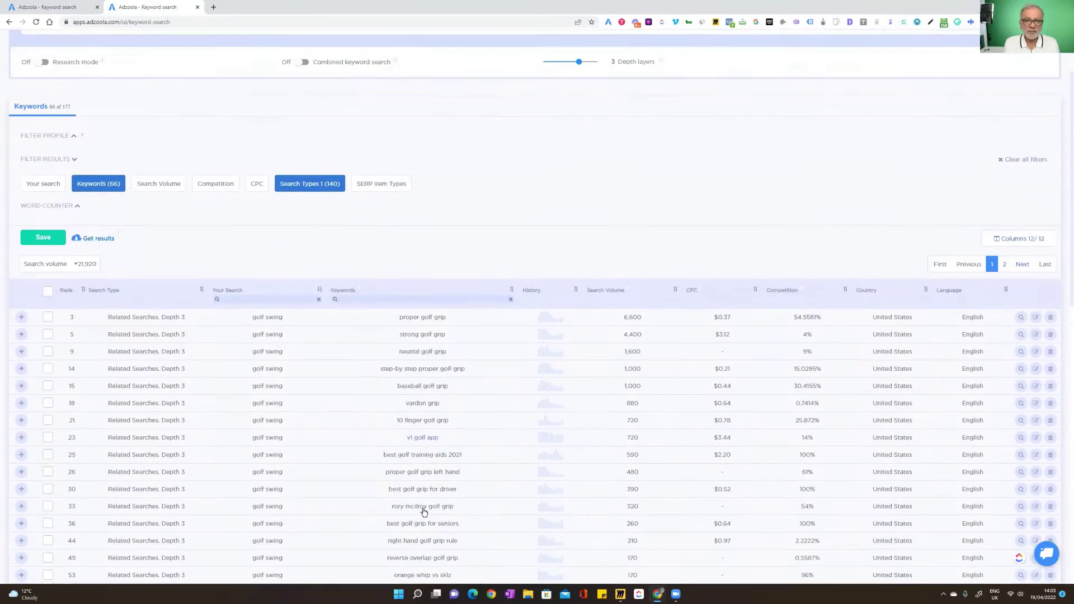
{"action": "scroll", "coordinate": [424, 513], "scroll_direction": "up", "scroll_amount": 3}
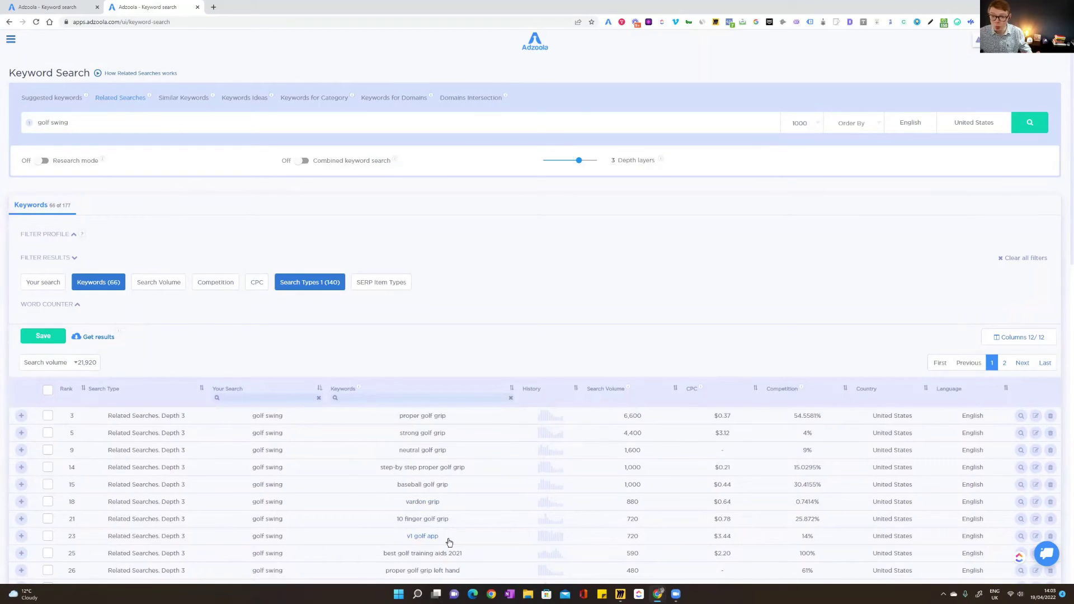
Send the keyword "v1 golf app" to Video Search, run the search and look over the videos
{"action": "left_click", "coordinate": [47, 536]}
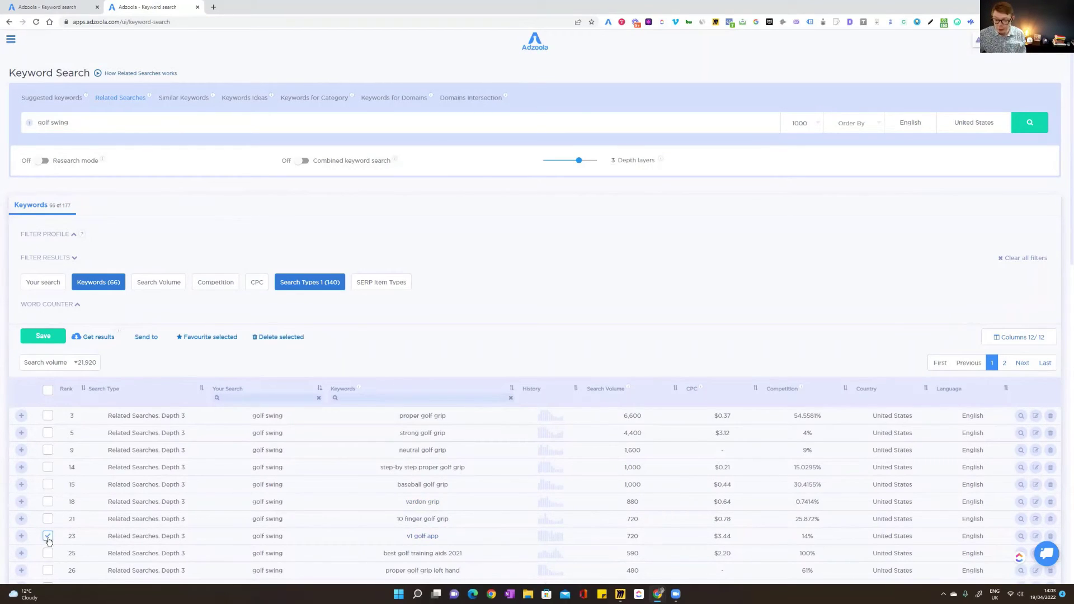
{"action": "left_click", "coordinate": [146, 336]}
{"action": "left_click", "coordinate": [164, 362]}
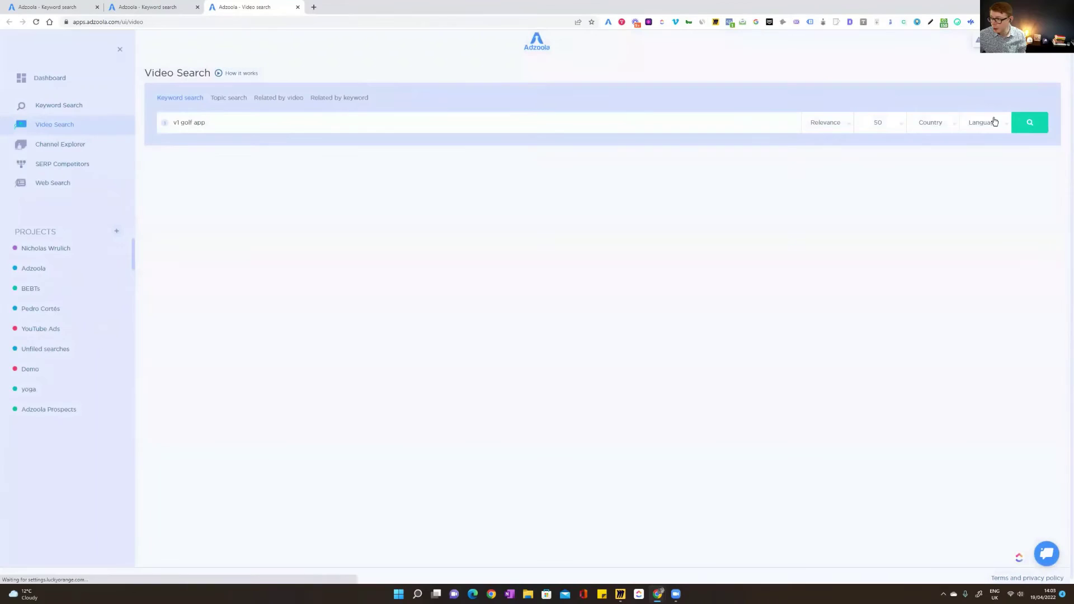
{"action": "left_click", "coordinate": [1031, 123]}
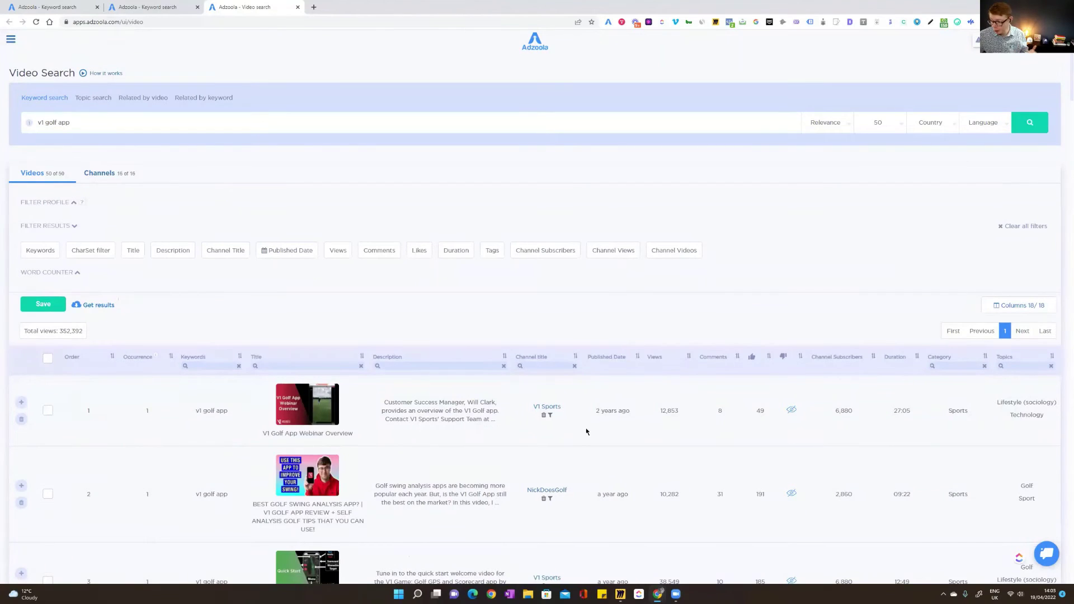
{"action": "scroll", "coordinate": [526, 430], "scroll_direction": "down", "scroll_amount": 1}
{"action": "scroll", "coordinate": [526, 430], "scroll_direction": "down", "scroll_amount": 3}
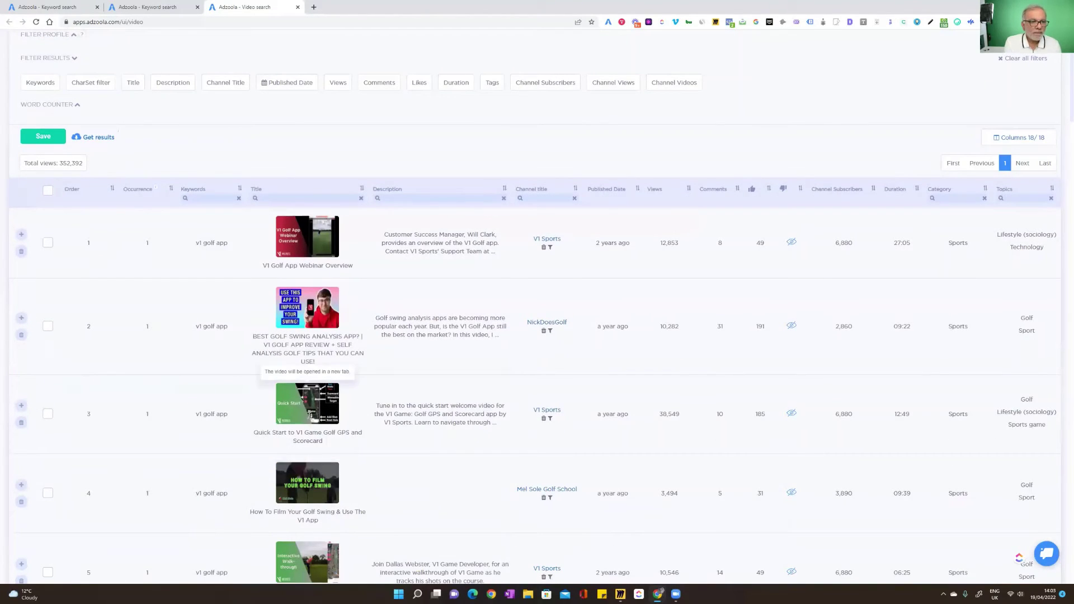
{"action": "scroll", "coordinate": [343, 402], "scroll_direction": "up", "scroll_amount": 1}
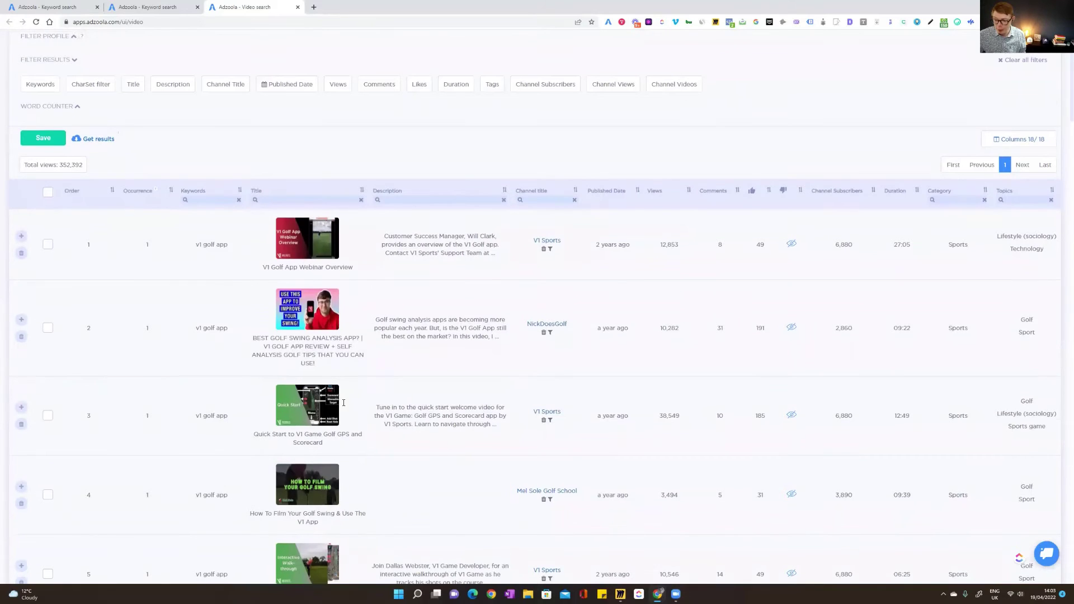
{"action": "scroll", "coordinate": [343, 402], "scroll_direction": "up", "scroll_amount": 4}
Return to the "golf swing" keyword search and review the filtered Depth 3 keywords
{"action": "key", "text": "ctrl+Page_Up"}
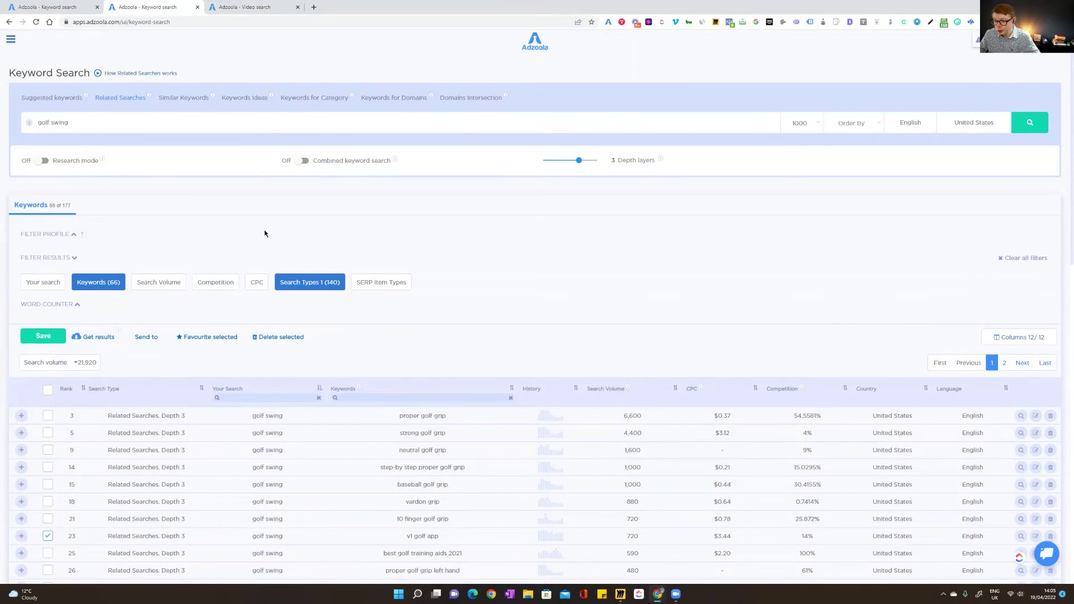
{"action": "scroll", "coordinate": [330, 352], "scroll_direction": "down", "scroll_amount": 4}
{"action": "scroll", "coordinate": [330, 352], "scroll_direction": "up", "scroll_amount": 3}
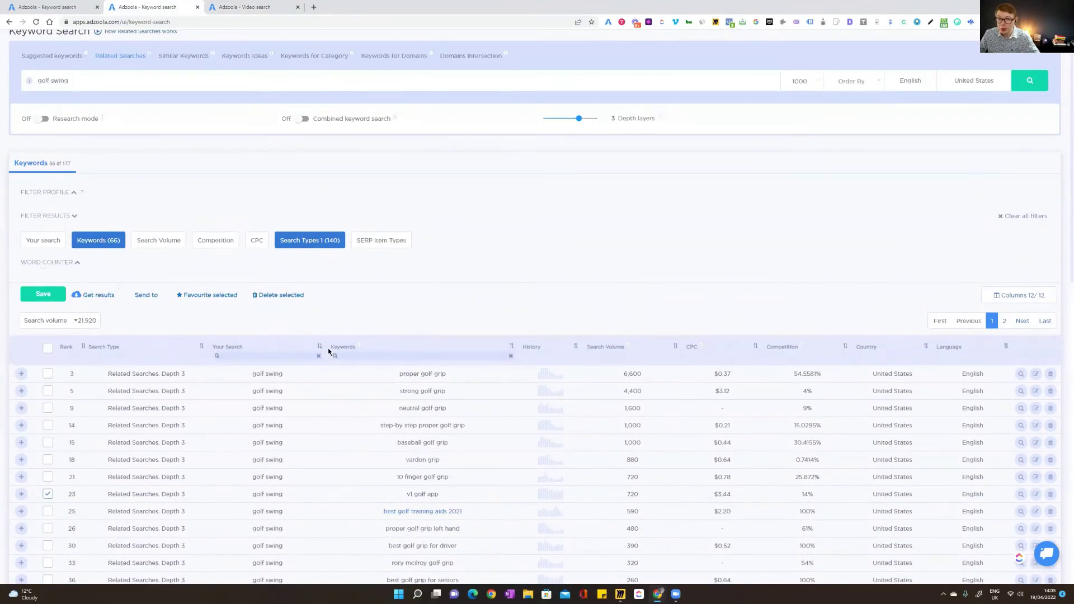
{"action": "scroll", "coordinate": [328, 351], "scroll_direction": "up", "scroll_amount": 1}
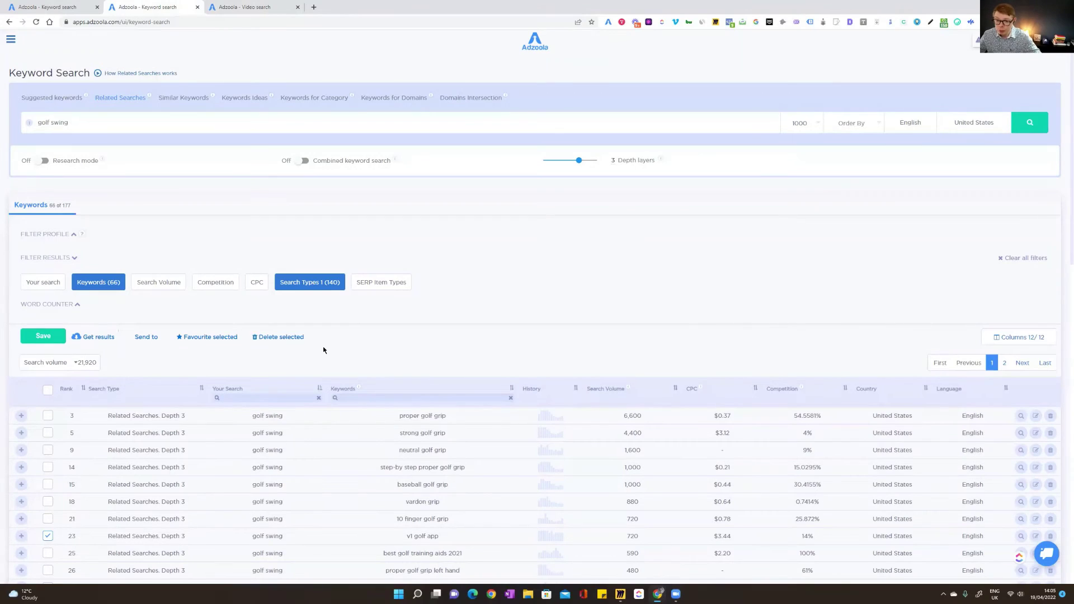
{"action": "scroll", "coordinate": [400, 371], "scroll_direction": "down", "scroll_amount": 3}
{"action": "scroll", "coordinate": [398, 374], "scroll_direction": "up", "scroll_amount": 3}
{"action": "left_click", "coordinate": [11, 39]}
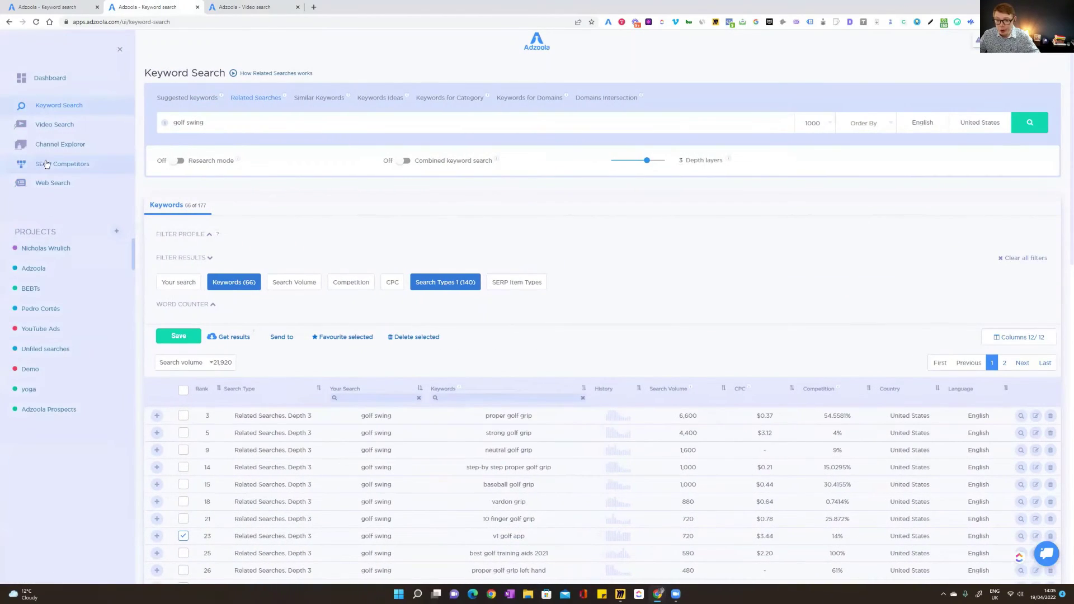
{"action": "left_click", "coordinate": [120, 52]}
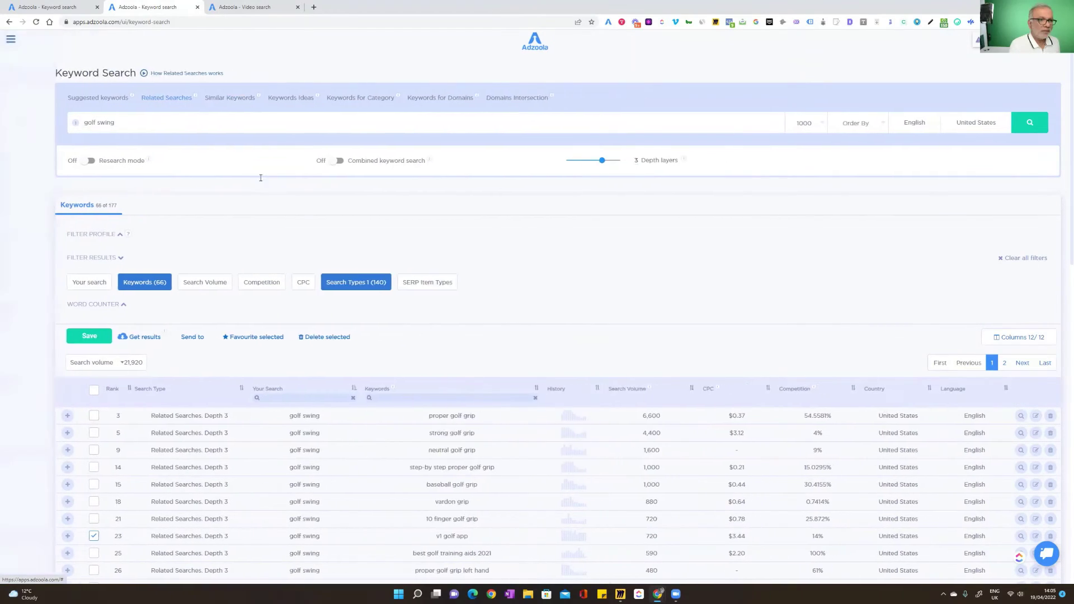
{"action": "scroll", "coordinate": [261, 354], "scroll_direction": "down", "scroll_amount": 2}
{"action": "scroll", "coordinate": [262, 354], "scroll_direction": "down", "scroll_amount": 2}
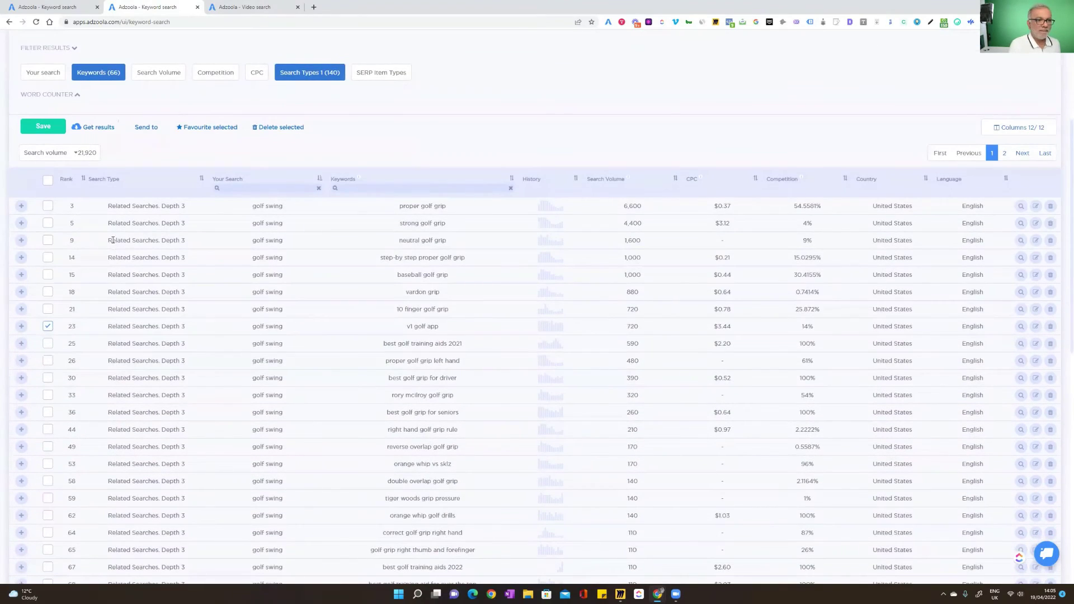
{"action": "scroll", "coordinate": [392, 316], "scroll_direction": "up", "scroll_amount": 3}
{"action": "scroll", "coordinate": [389, 318], "scroll_direction": "down", "scroll_amount": 5}
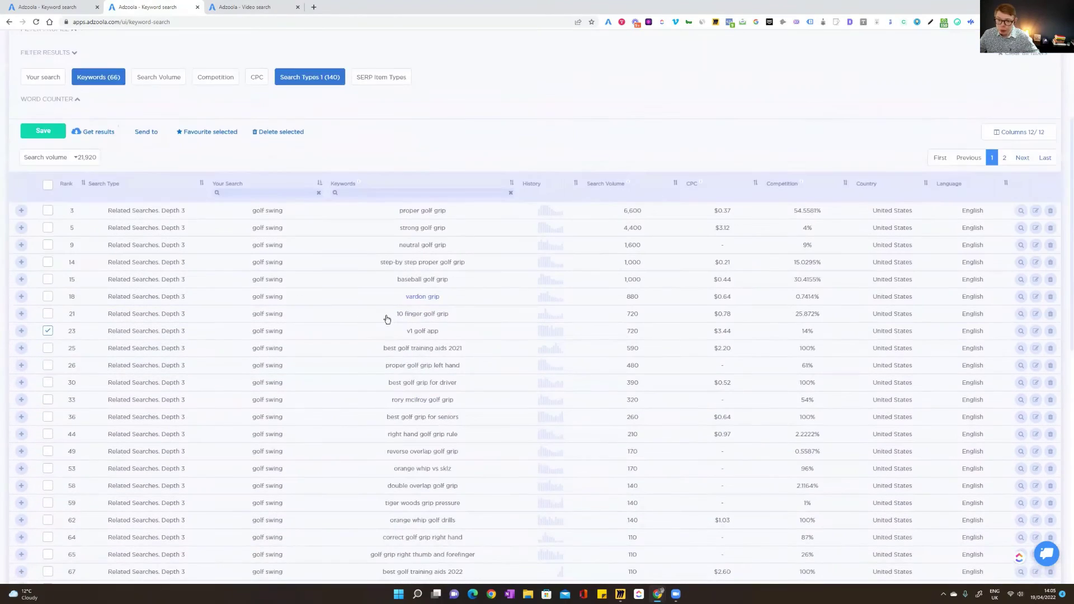
Select all of the filtered Depth 3 keywords and check the selection down the table
{"action": "left_click", "coordinate": [47, 95]}
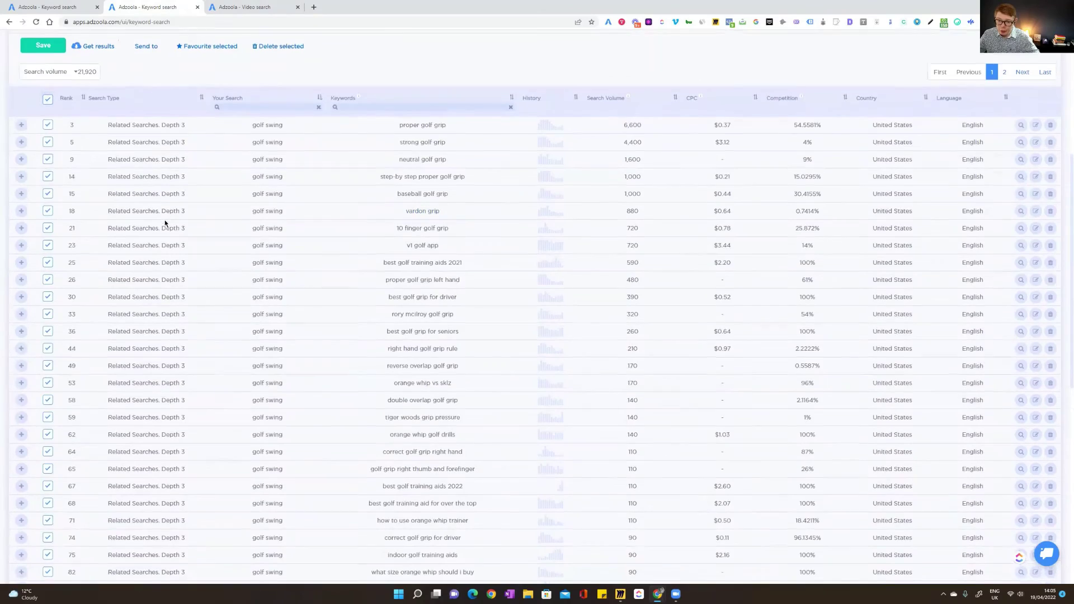
{"action": "scroll", "coordinate": [96, 184], "scroll_direction": "up", "scroll_amount": 5}
{"action": "scroll", "coordinate": [75, 184], "scroll_direction": "down", "scroll_amount": 10}
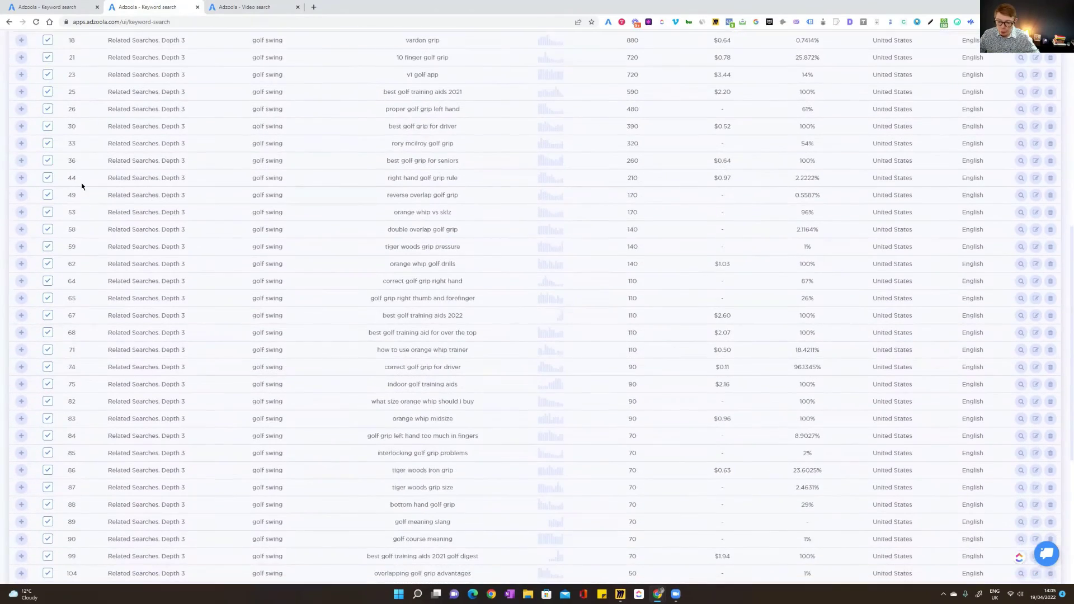
{"action": "scroll", "coordinate": [111, 182], "scroll_direction": "up", "scroll_amount": 9}
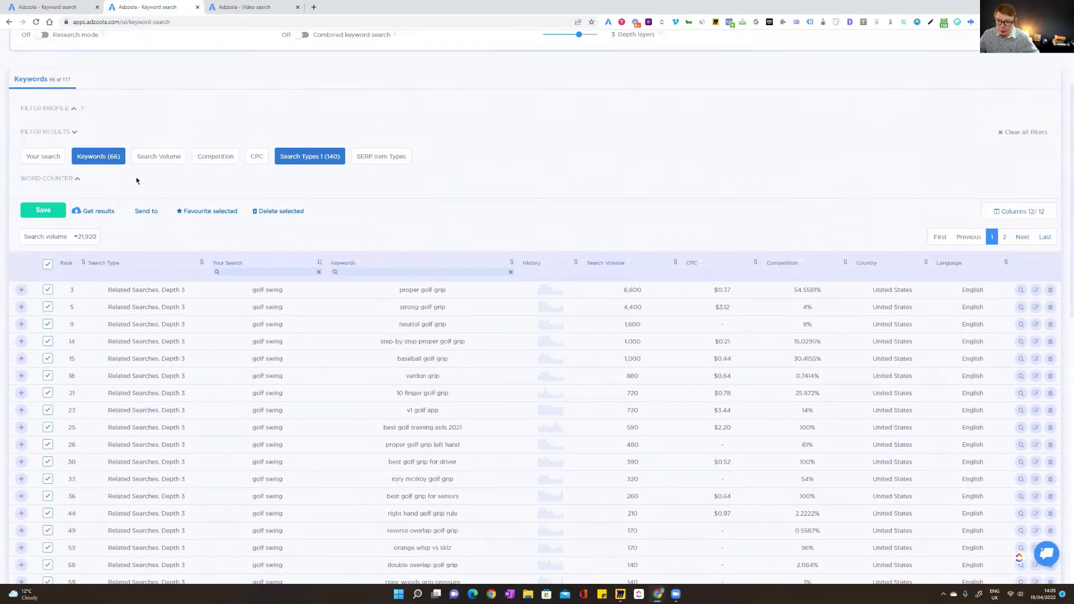
Clear all filters and run a SERP Competitors search on all the related keywords
{"action": "left_click", "coordinate": [1033, 133]}
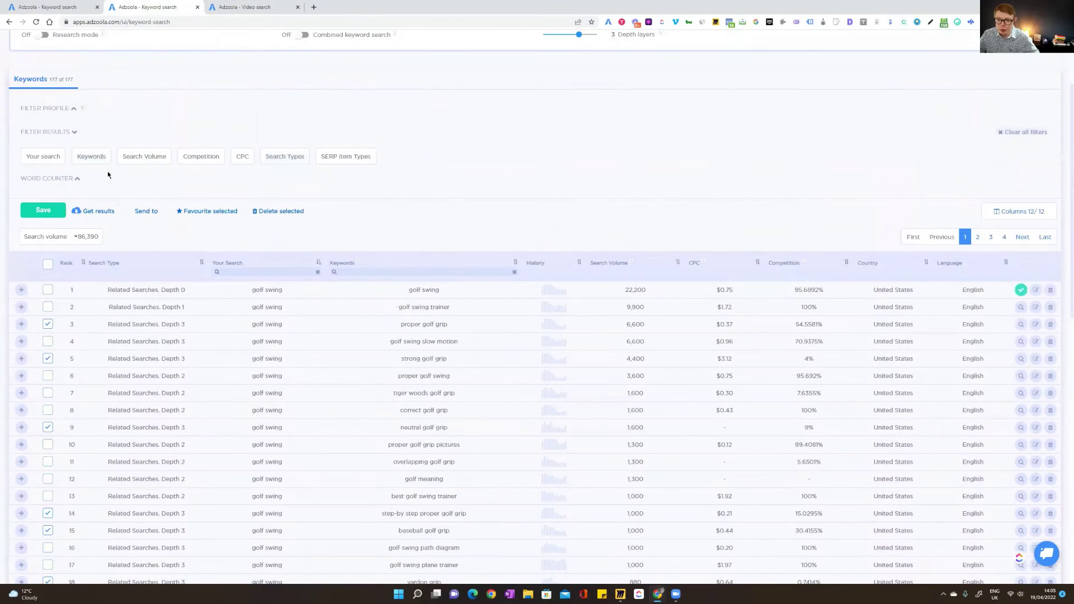
{"action": "left_click", "coordinate": [48, 267]}
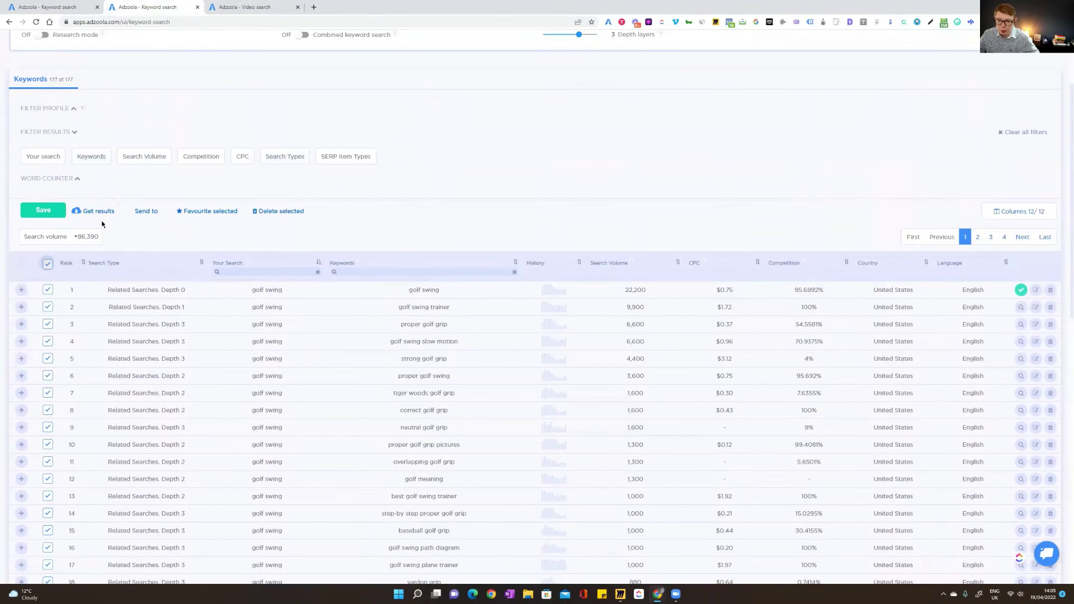
{"action": "left_click", "coordinate": [146, 211]}
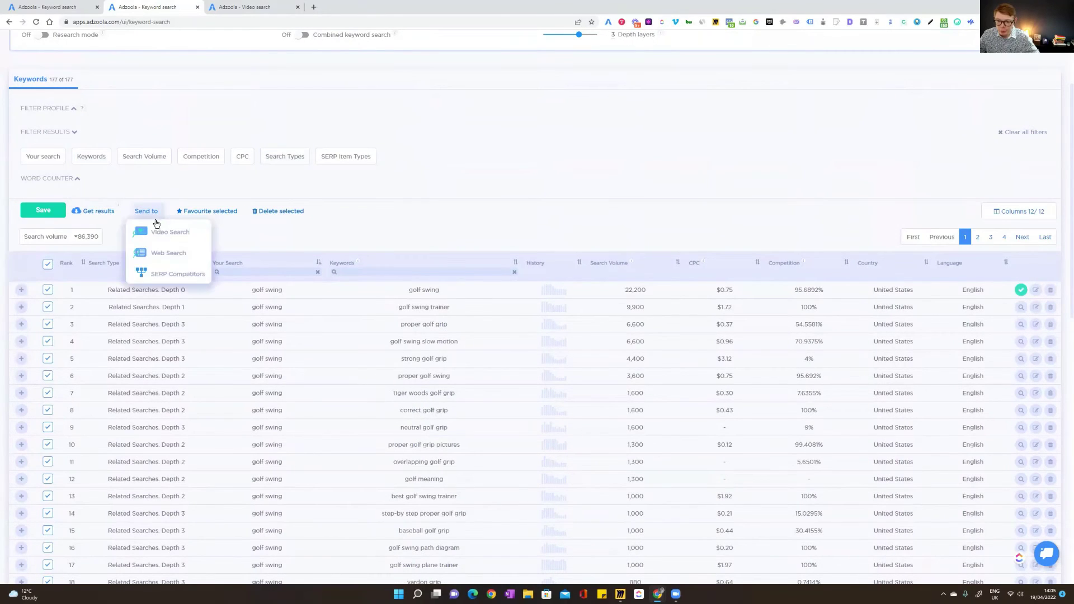
{"action": "left_click", "coordinate": [166, 274]}
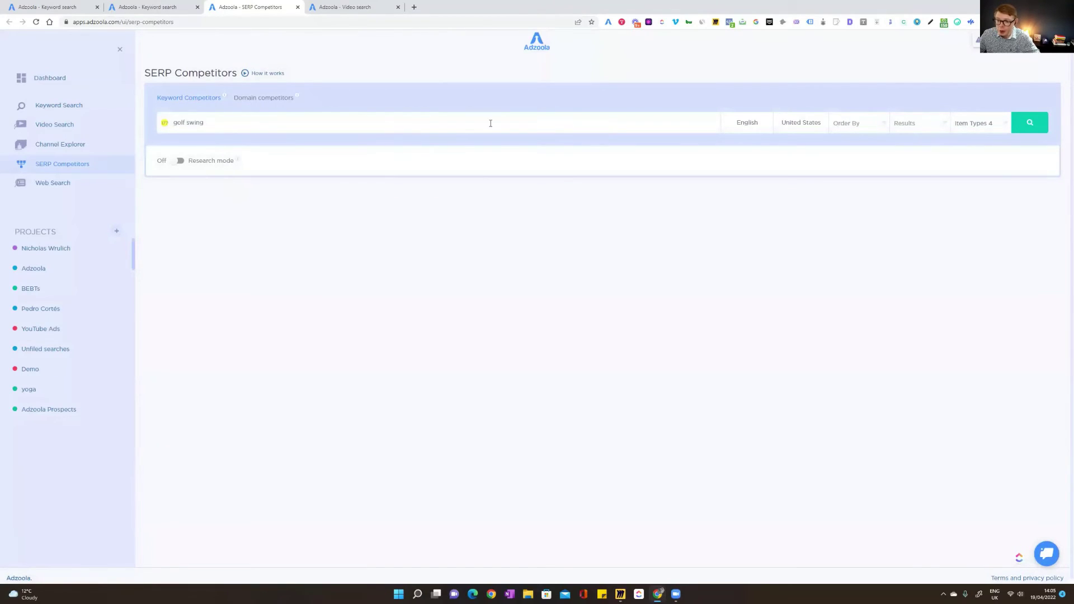
{"action": "left_click", "coordinate": [1017, 124]}
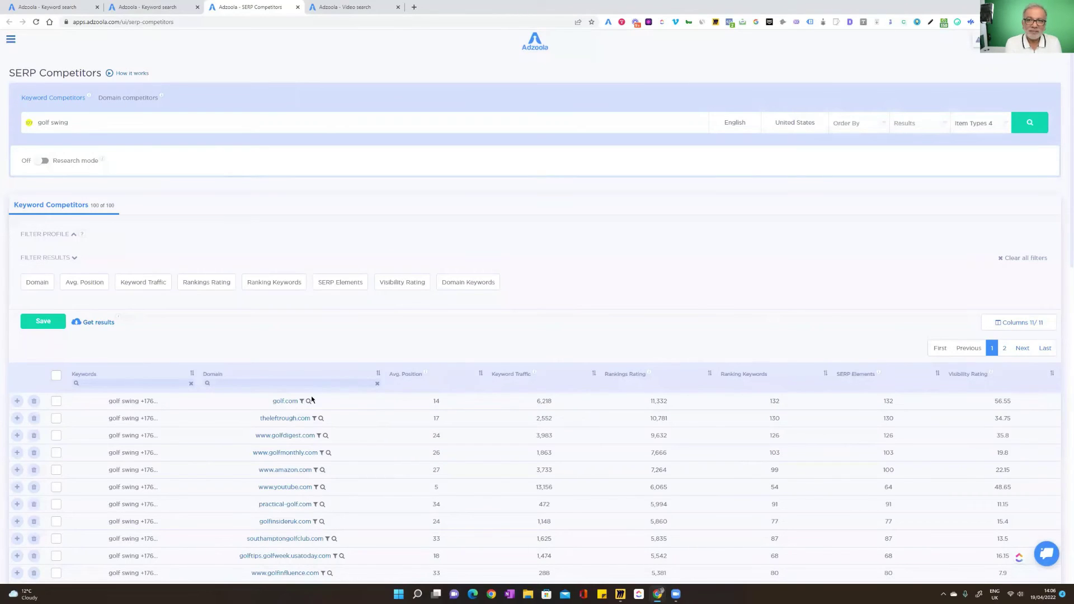
Expand the golf.com competitor and examine its keyword rankings
{"action": "left_click", "coordinate": [17, 401]}
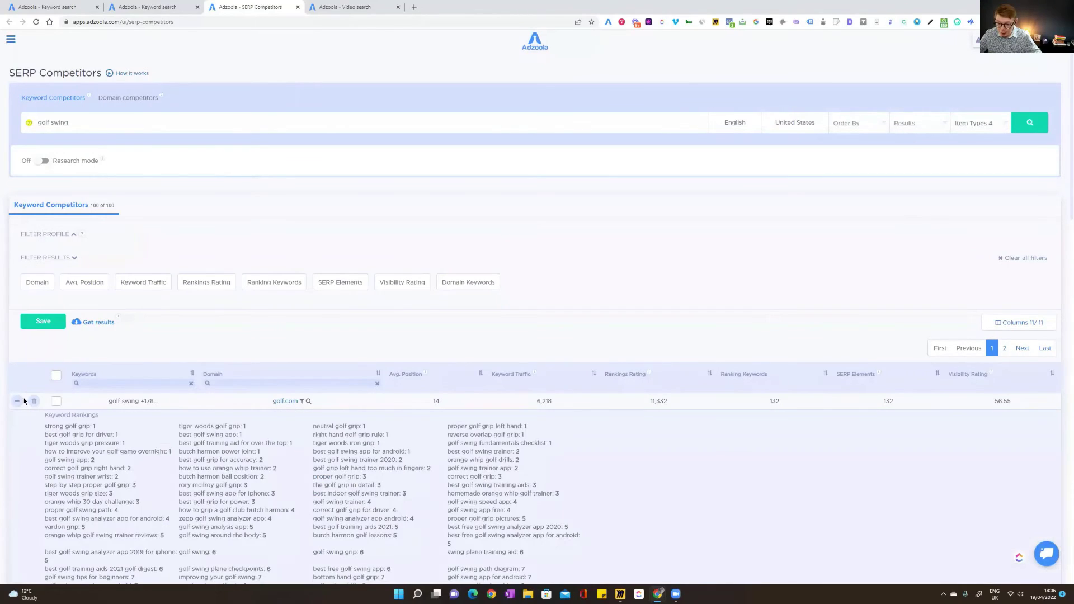
{"action": "scroll", "coordinate": [526, 391], "scroll_direction": "down", "scroll_amount": 2}
{"action": "scroll", "coordinate": [526, 391], "scroll_direction": "down", "scroll_amount": 3}
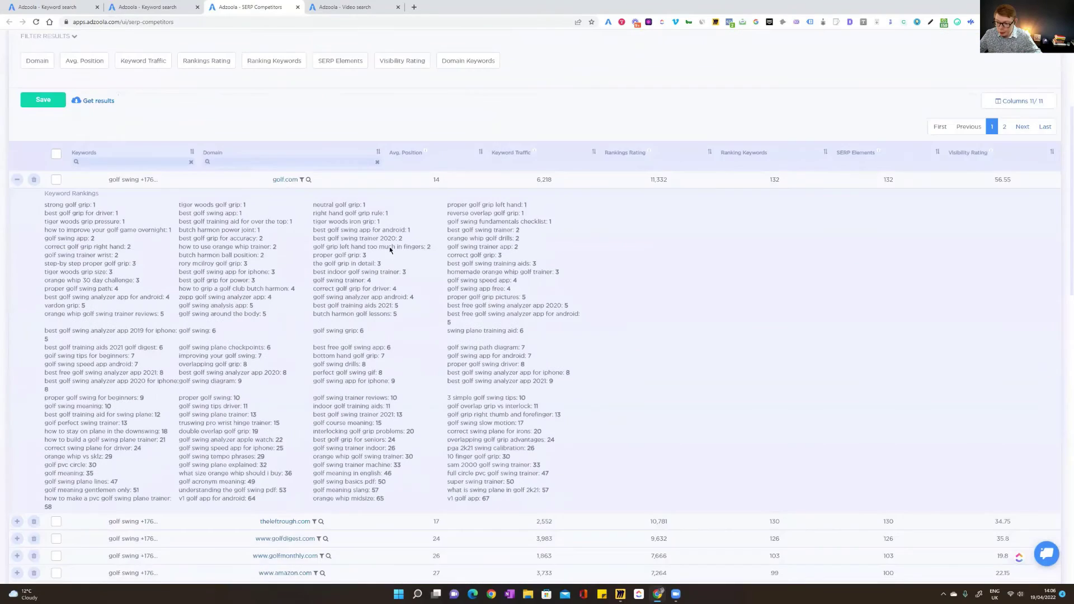
{"action": "scroll", "coordinate": [392, 280], "scroll_direction": "up", "scroll_amount": 2}
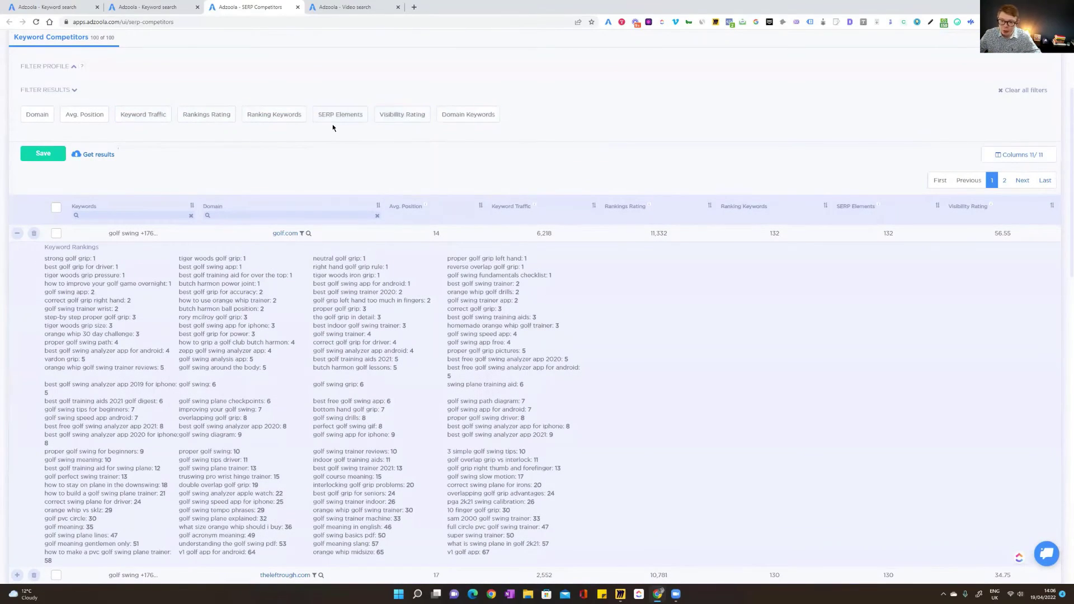
{"action": "left_click", "coordinate": [17, 233]}
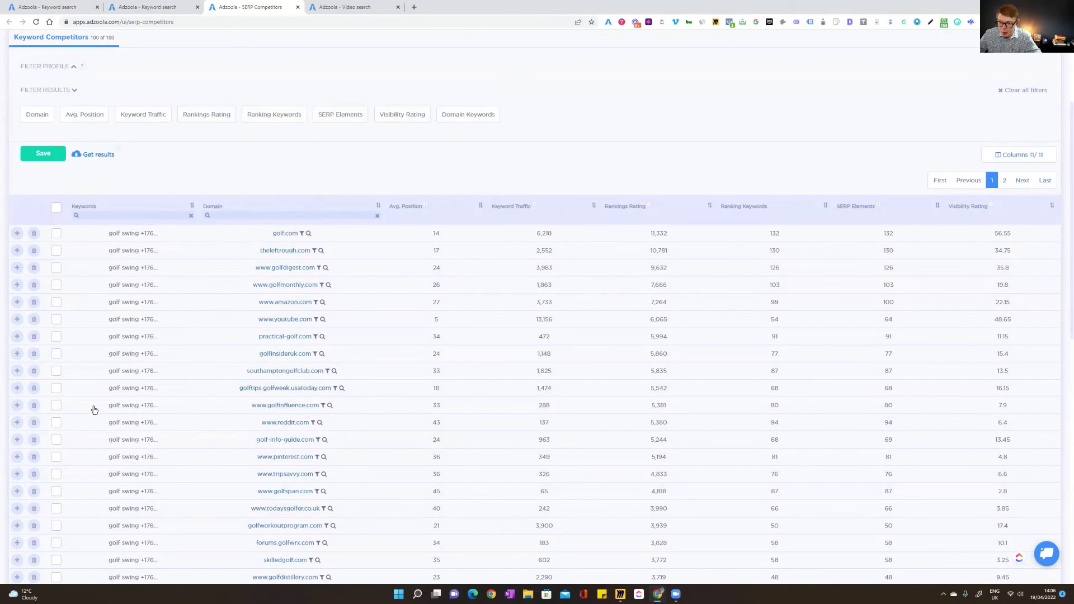
{"action": "left_click", "coordinate": [56, 233]}
{"action": "left_click", "coordinate": [56, 250]}
{"action": "left_click", "coordinate": [56, 268]}
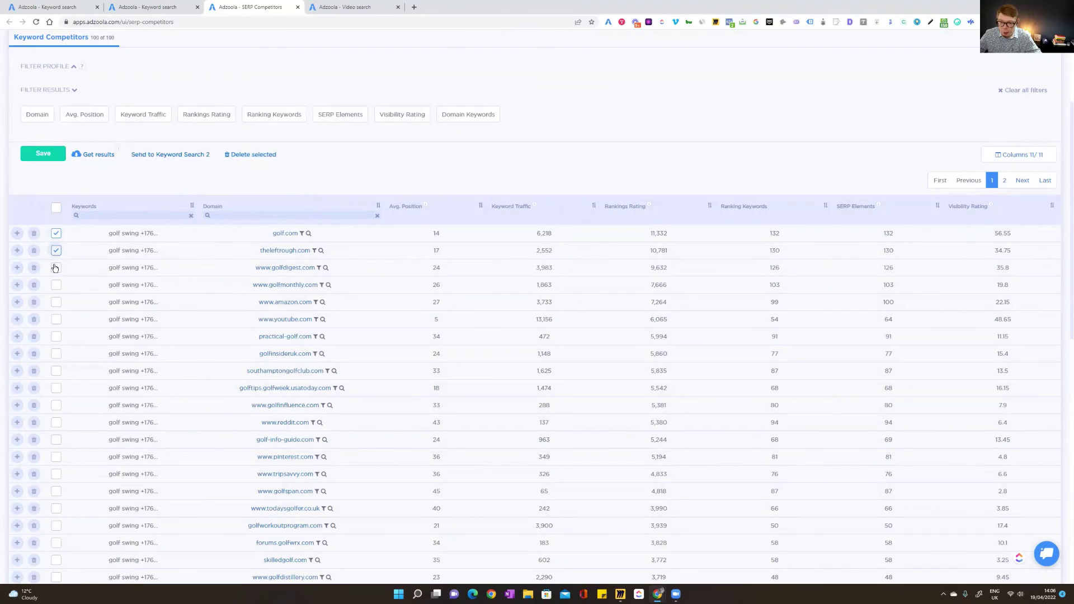
{"action": "left_click", "coordinate": [56, 285]}
{"action": "left_click", "coordinate": [33, 319]}
{"action": "left_click", "coordinate": [33, 318]}
{"action": "left_click", "coordinate": [34, 302]}
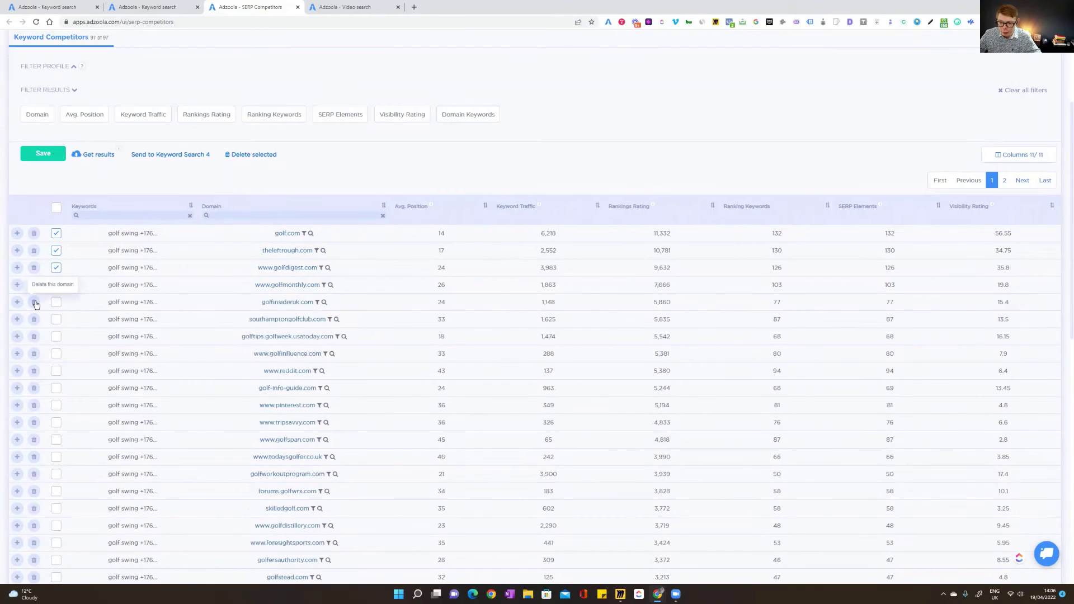
Check the domain competitor search mode, return to keyword competitors and show the full list of searched keywords
{"action": "scroll", "coordinate": [255, 246], "scroll_direction": "up", "scroll_amount": 3}
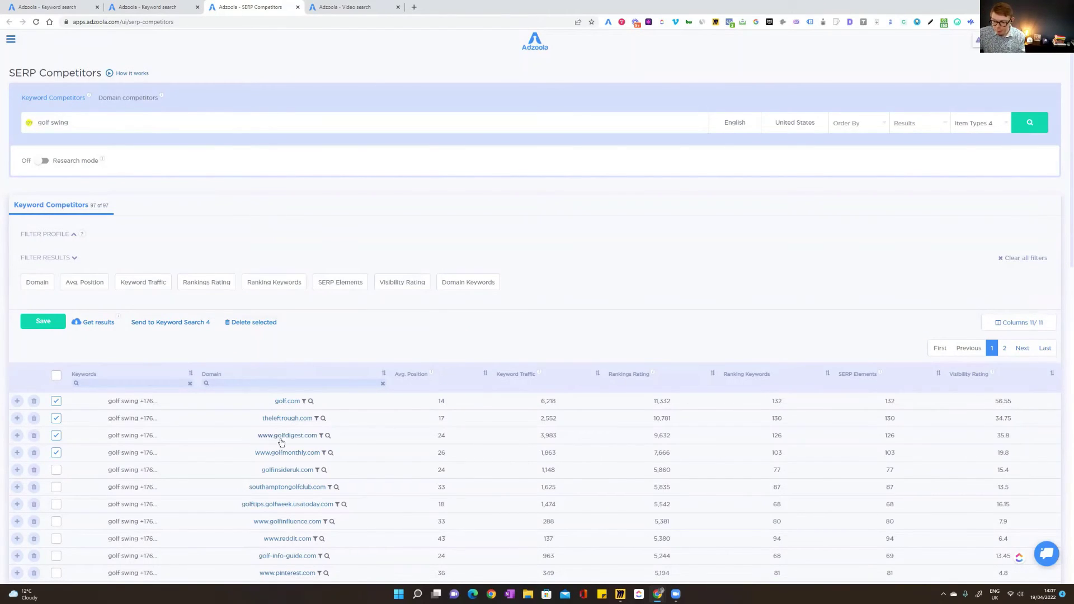
{"action": "left_click", "coordinate": [136, 102]}
{"action": "left_click", "coordinate": [50, 100]}
{"action": "left_click", "coordinate": [61, 121]}
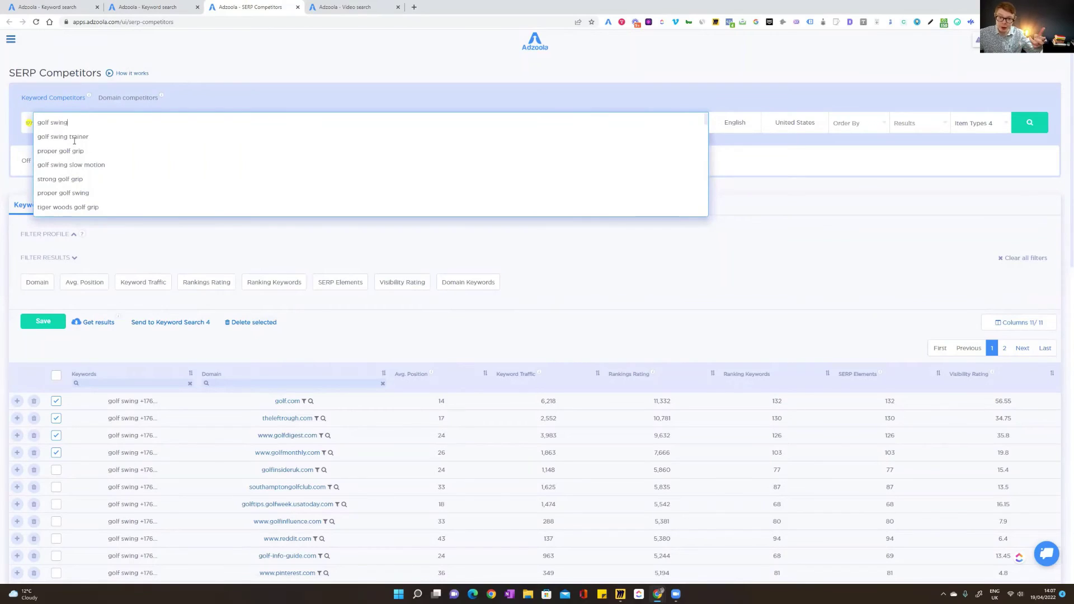
Run a domain competitors search on golf.com and review its search settings and results
{"action": "left_click", "coordinate": [116, 102]}
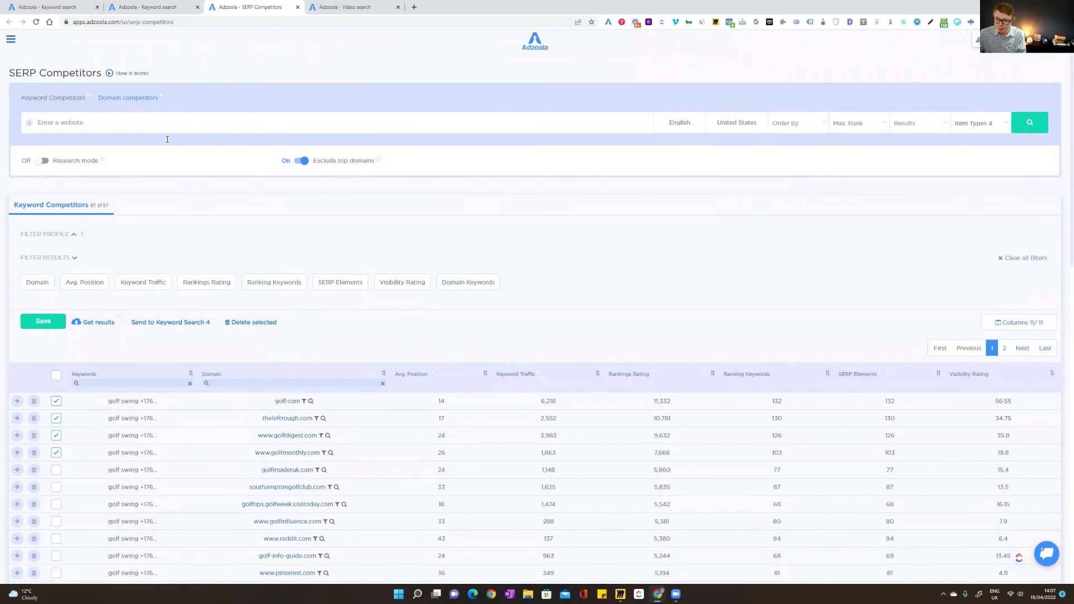
{"action": "left_click", "coordinate": [311, 402]}
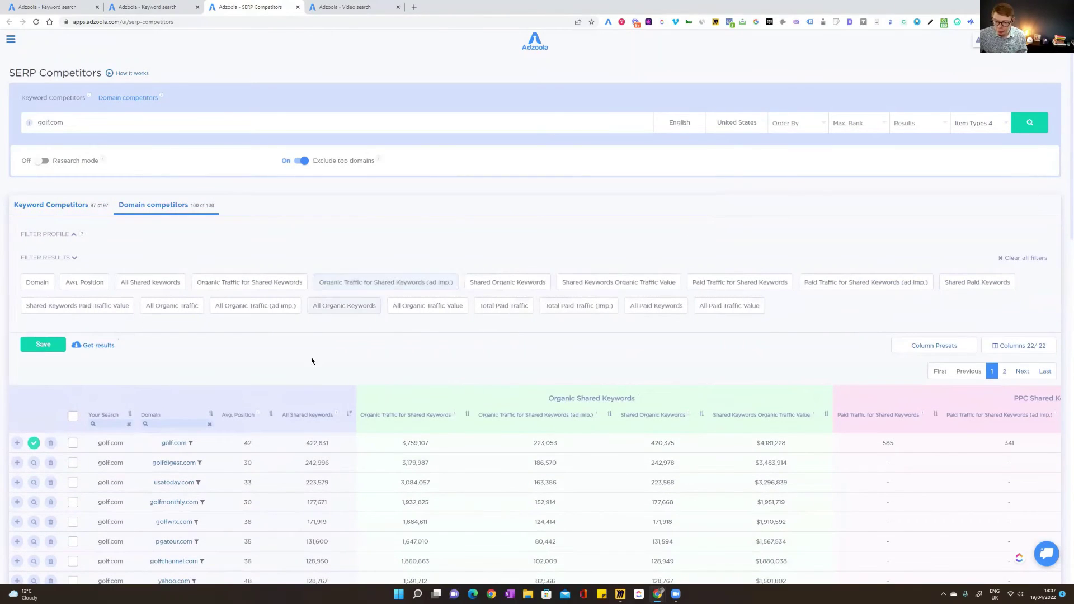
{"action": "scroll", "coordinate": [306, 374], "scroll_direction": "down", "scroll_amount": 1}
{"action": "scroll", "coordinate": [789, 140], "scroll_direction": "up", "scroll_amount": 1}
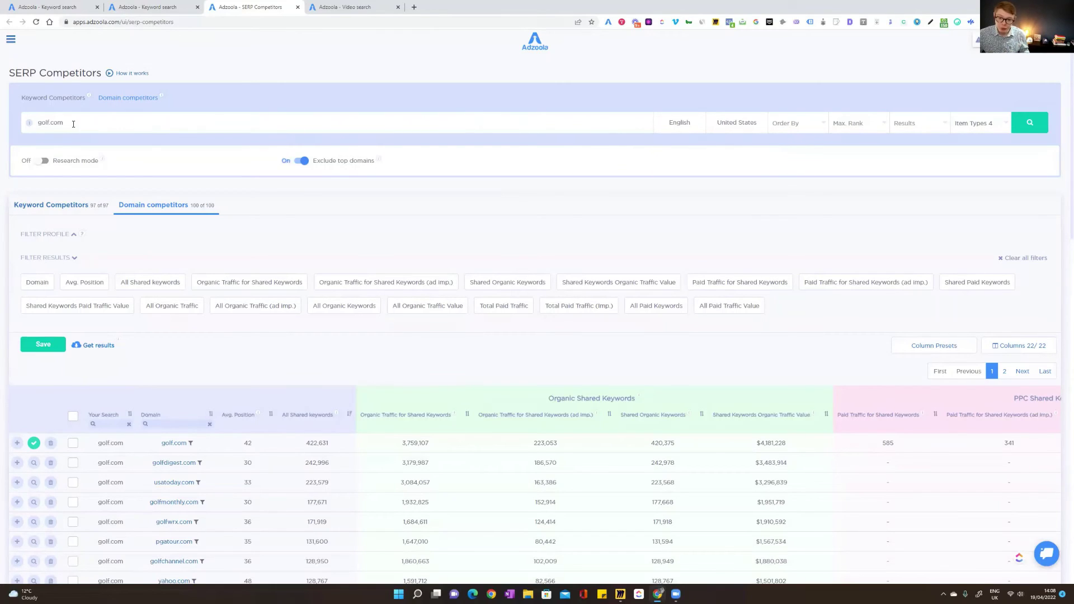
{"action": "left_click_drag", "start_coordinate": [73, 124], "coordinate": [36, 120]}
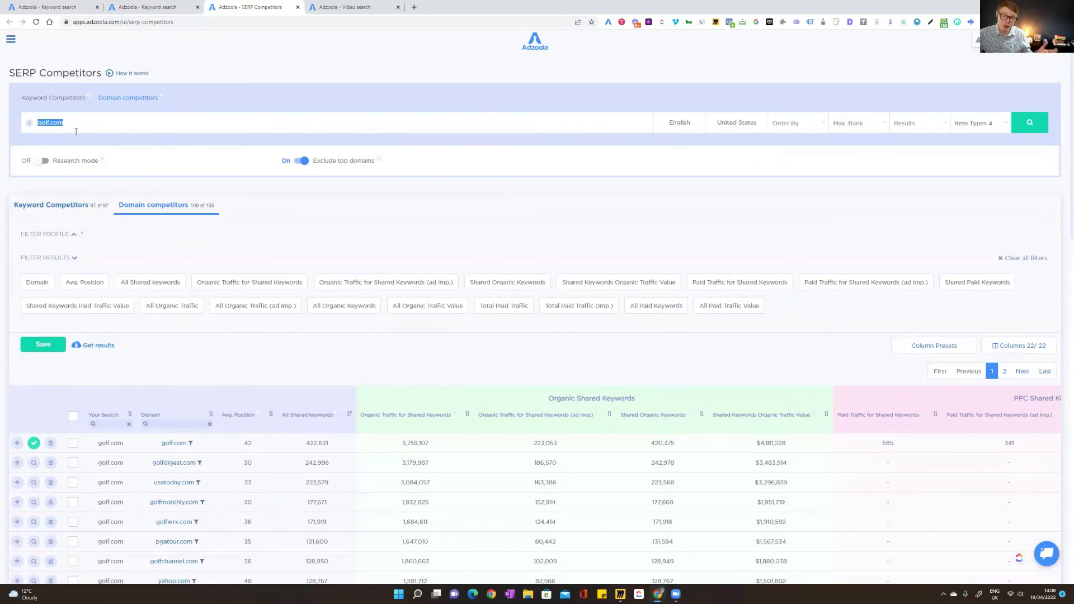
{"action": "left_click", "coordinate": [874, 125]}
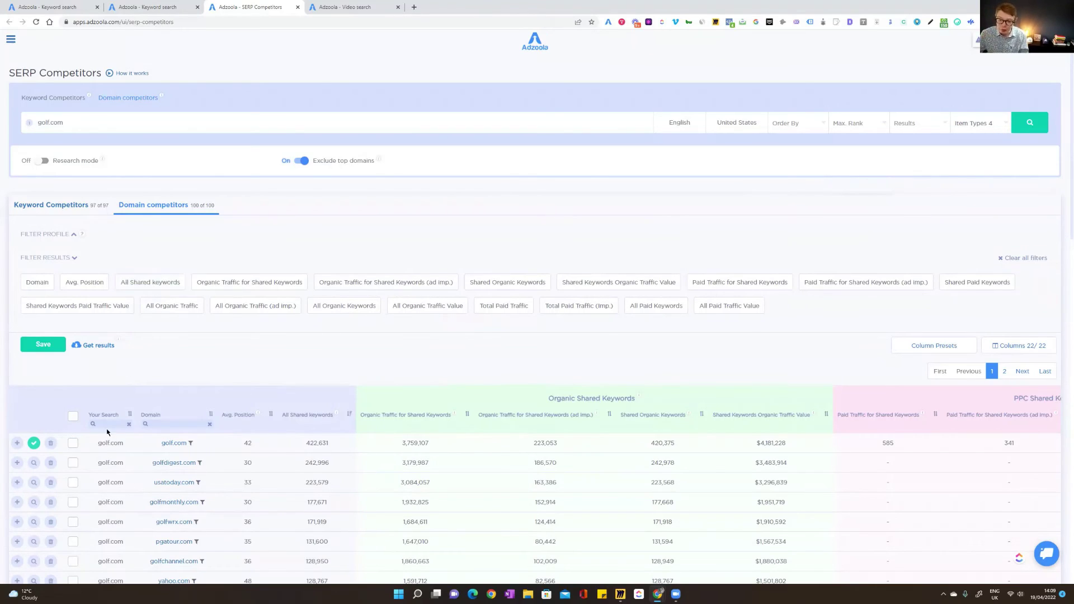
Select golf.com, golfdigest.com and golfmonthly.com among the domain competitors and show the options for sending them to Keyword Search
{"action": "left_click", "coordinate": [74, 463]}
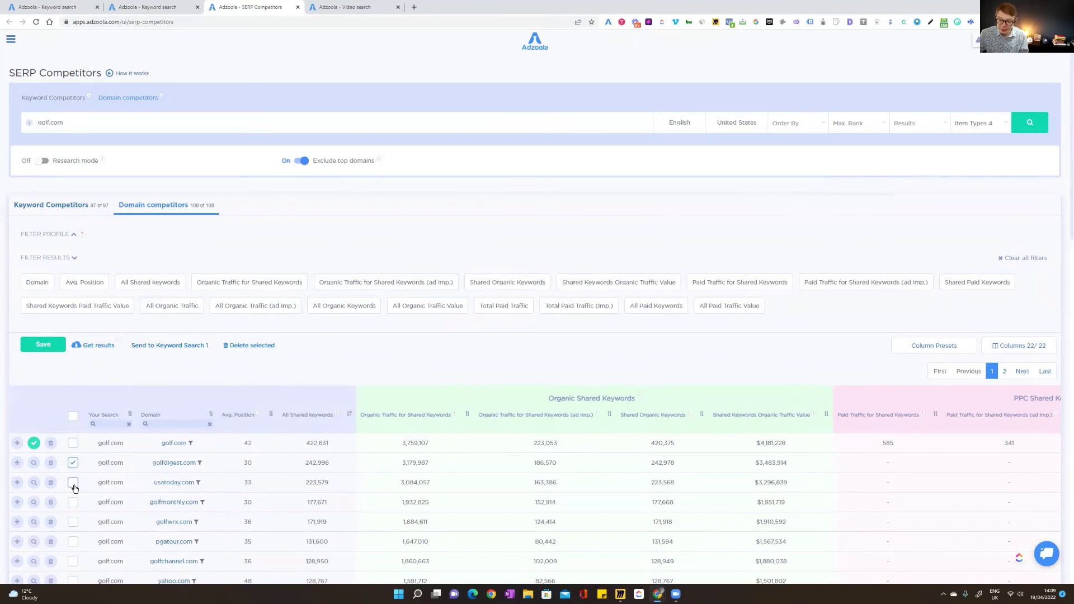
{"action": "left_click", "coordinate": [73, 442]}
{"action": "left_click", "coordinate": [172, 346]}
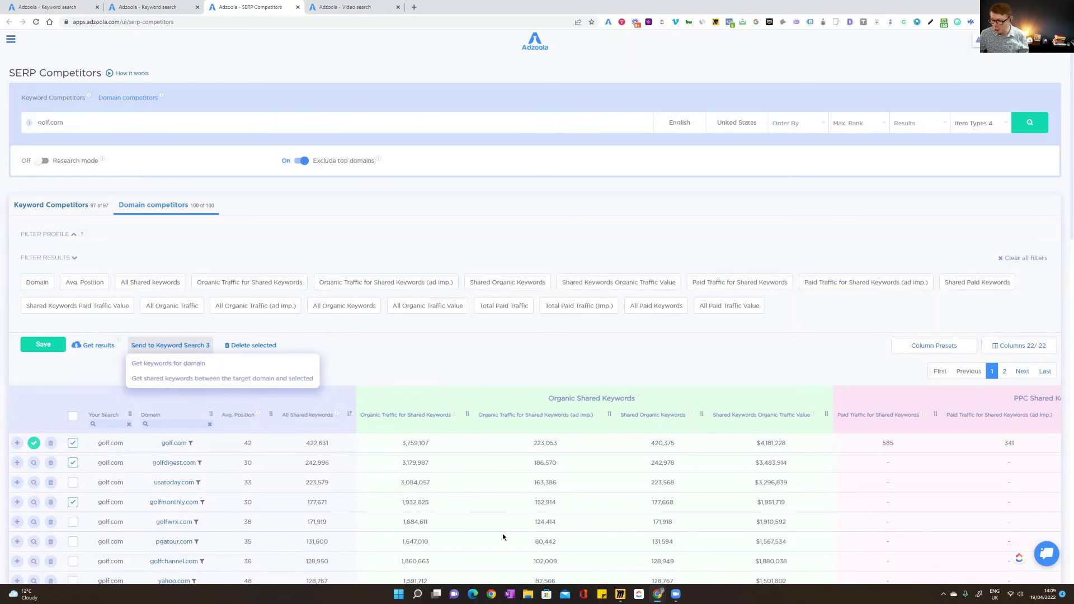
Switch to the YT Ads Training board in Miro to examine the YouTube targeting pyramid
{"action": "mouse_move", "coordinate": [620, 593]}
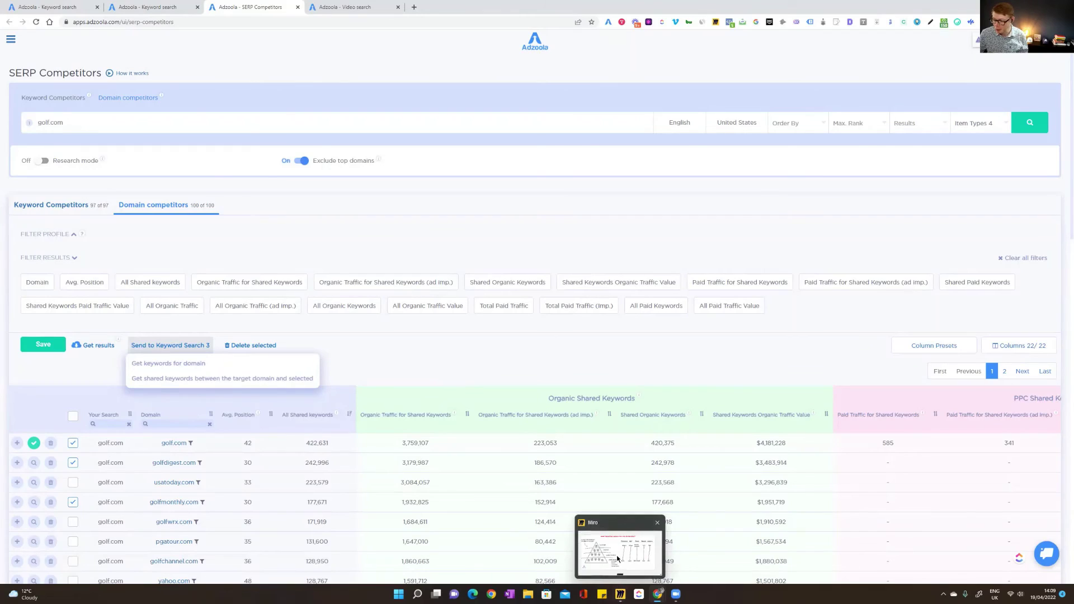
{"action": "left_click", "coordinate": [618, 558]}
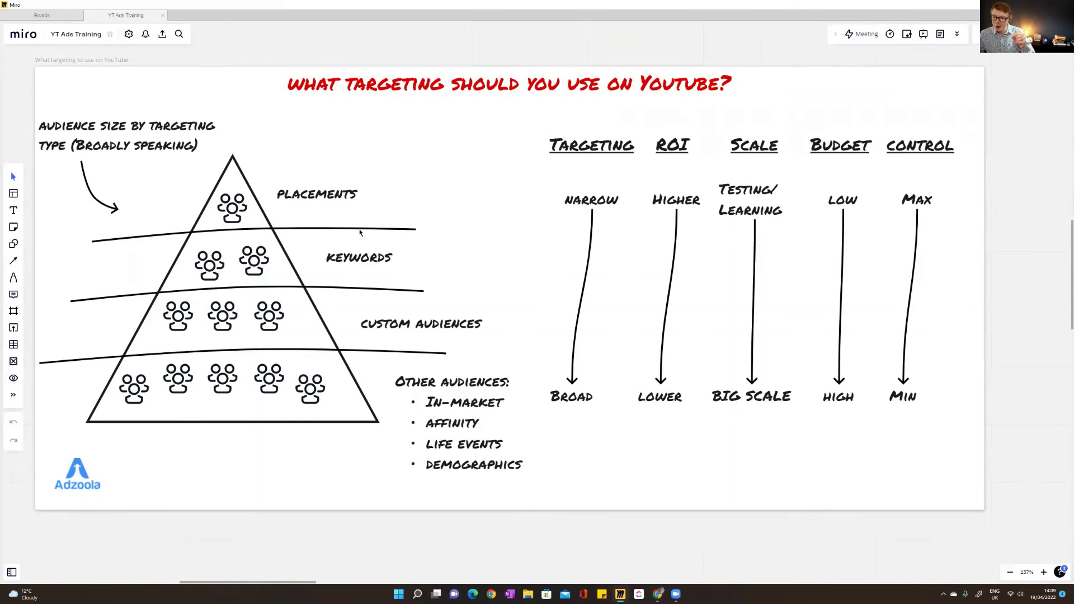